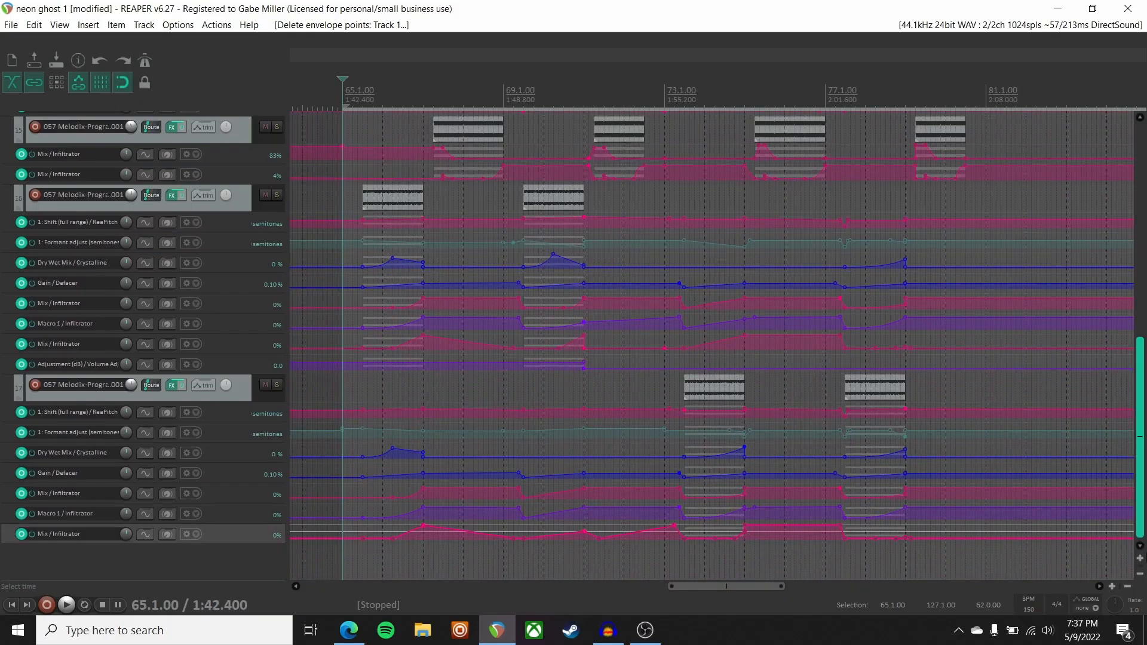
Solo track 16 and play its first bass clip from 65.3.00.
scroll(1134, 297, up, 10)
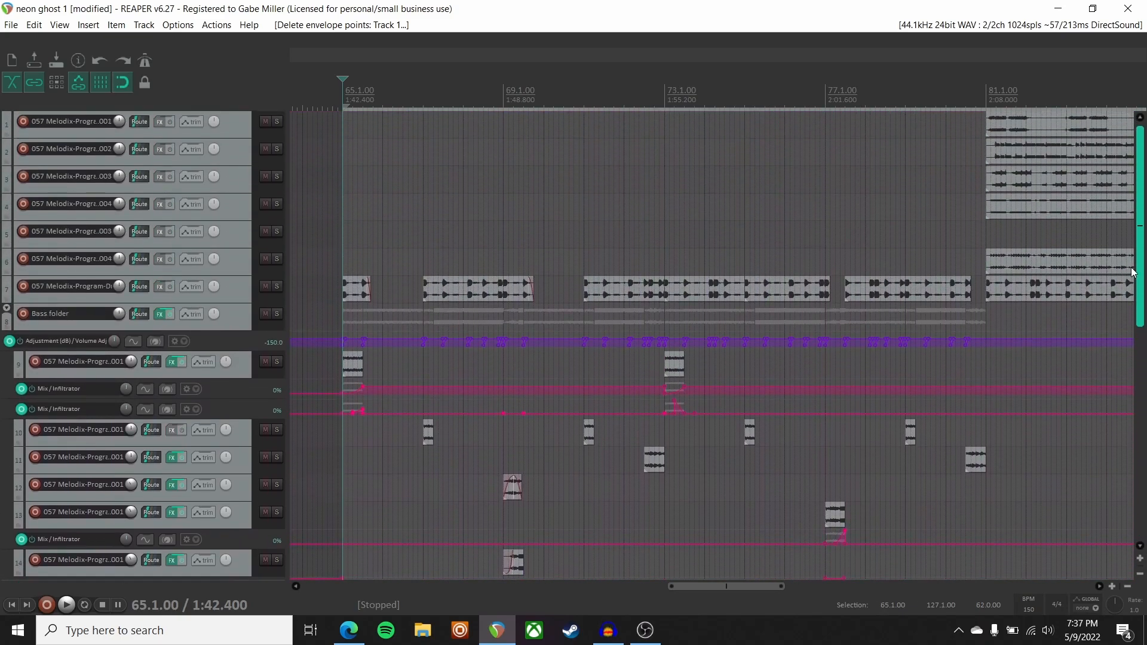
scroll(1134, 287, down, 10)
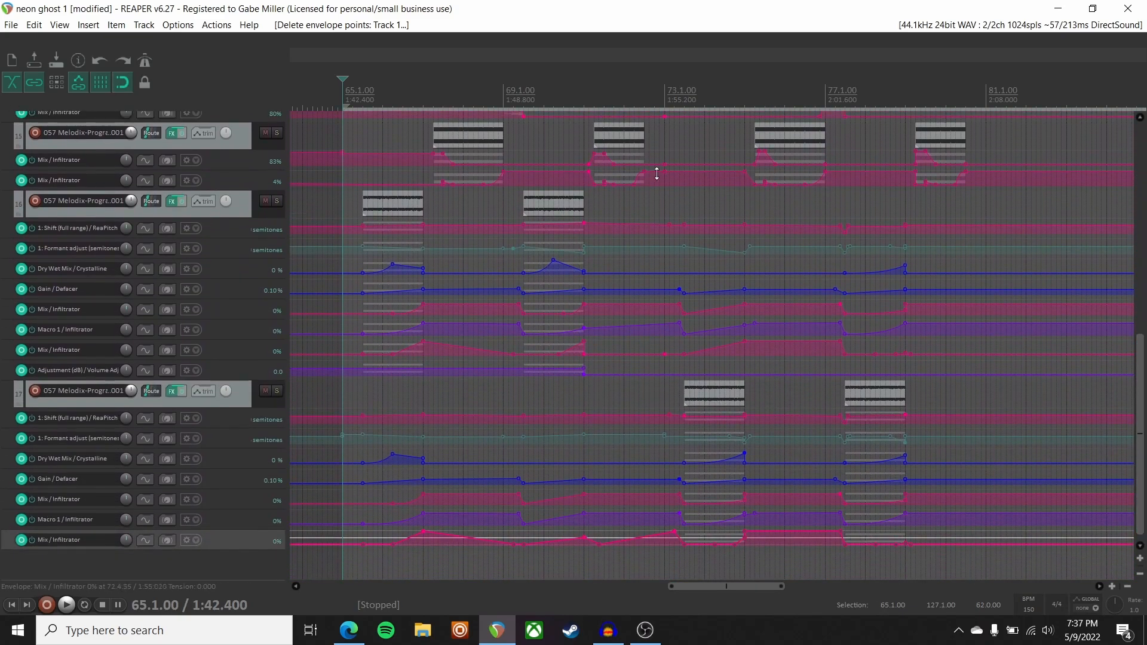
scroll(576, 213, left, 3)
scroll(565, 157, up, 6)
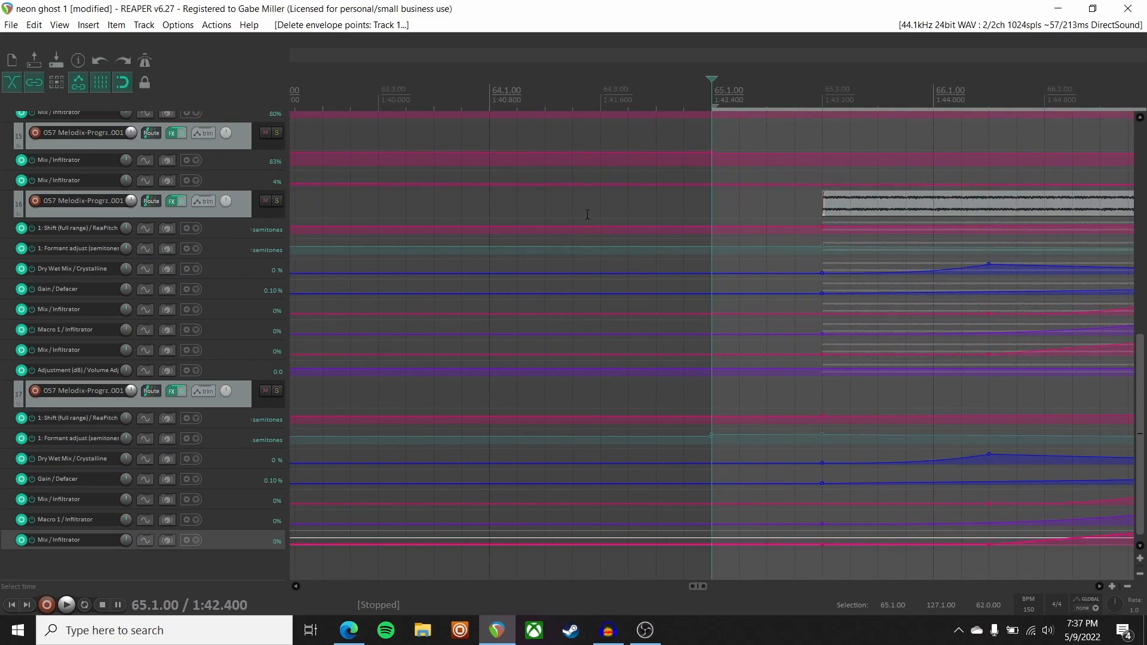
click(276, 200)
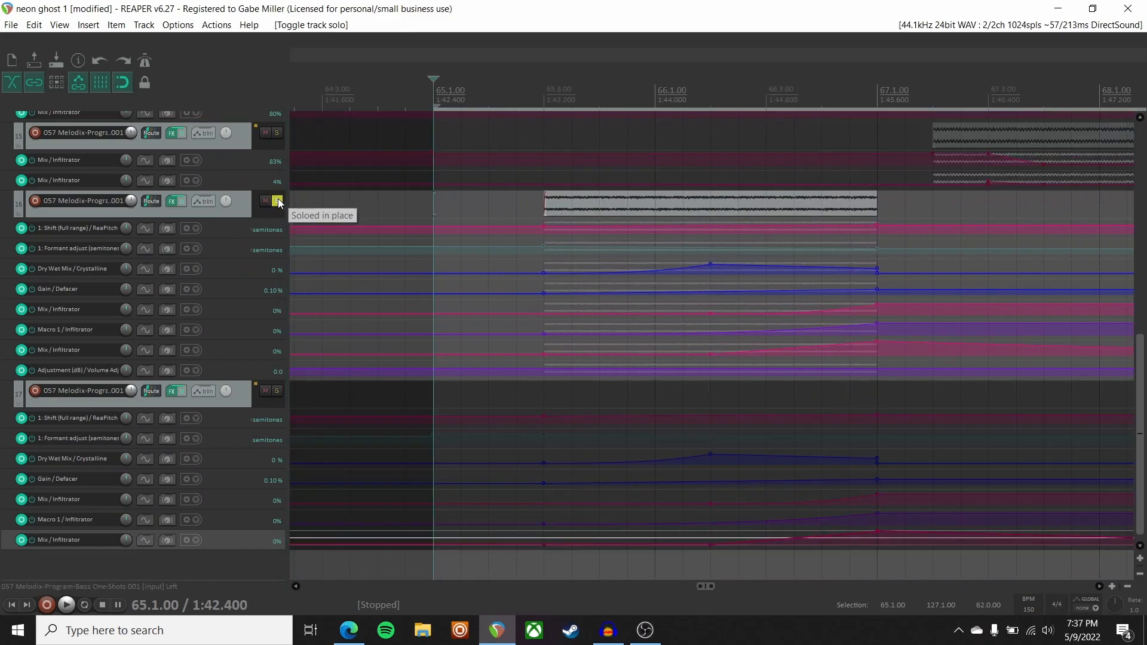
scroll(200, 238, up, 2)
click(543, 98)
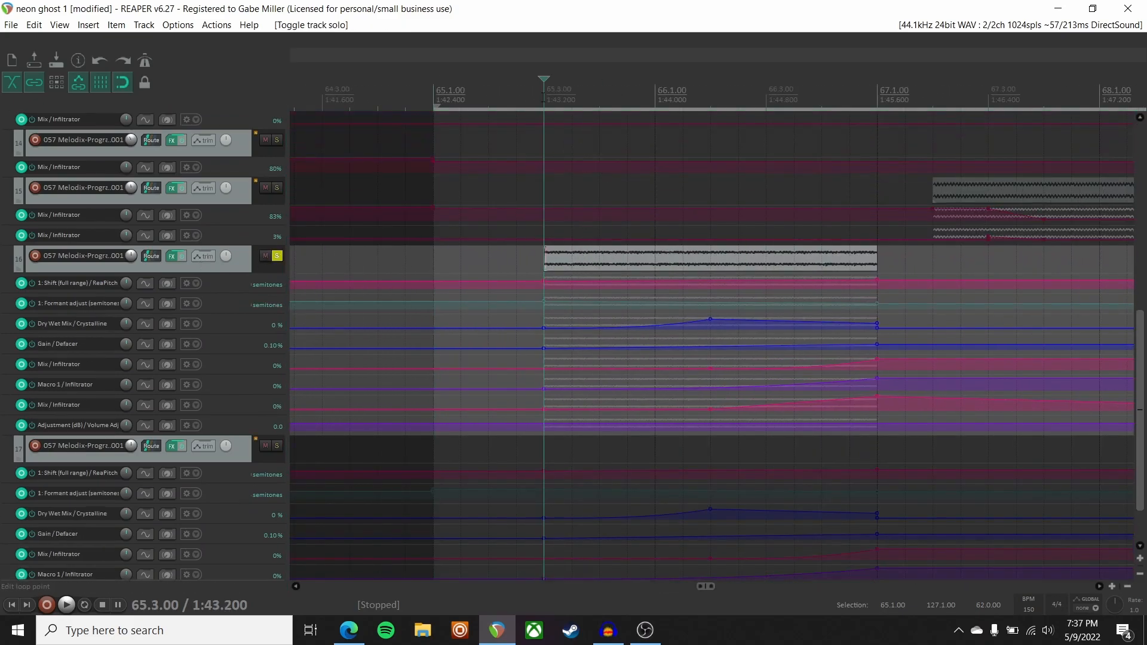
scroll(304, 275, right, 3)
key(space)
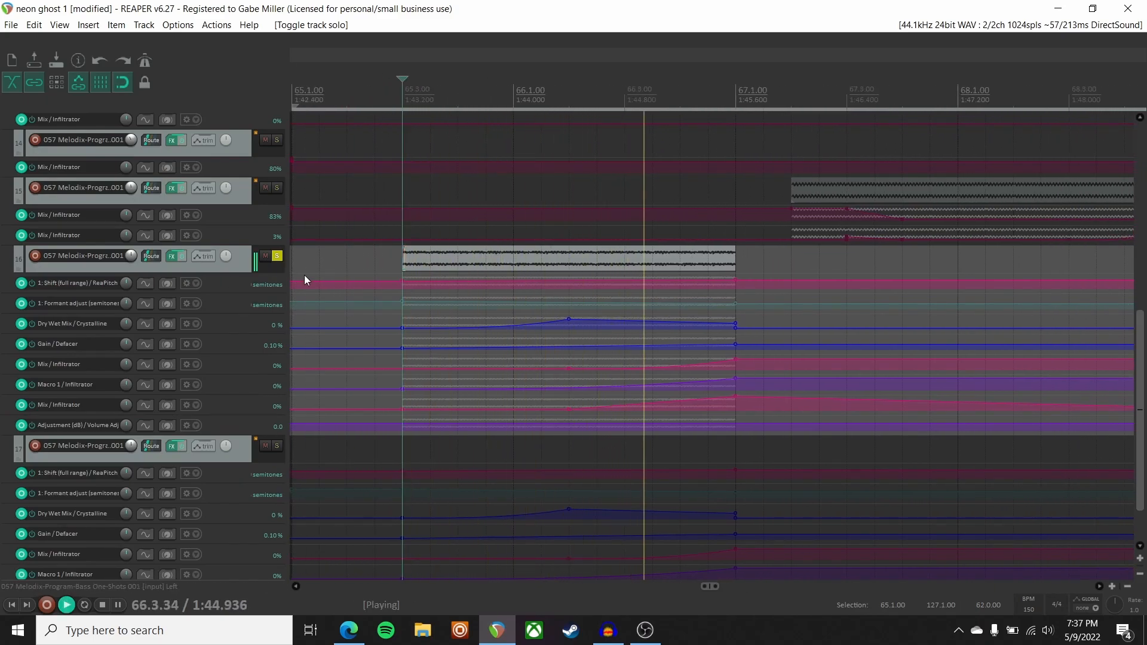
Play the first bass clip with track 16's effects bypassed to hear the dry sound, and re-enable the effects.
key(space)
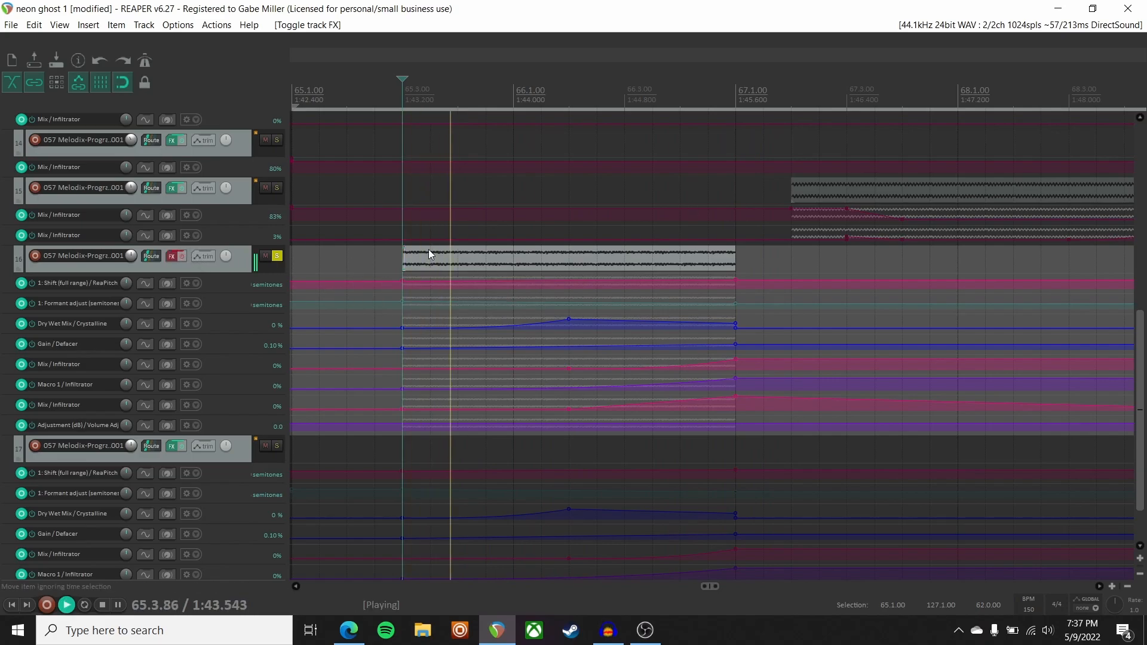
click(182, 257)
key(space)
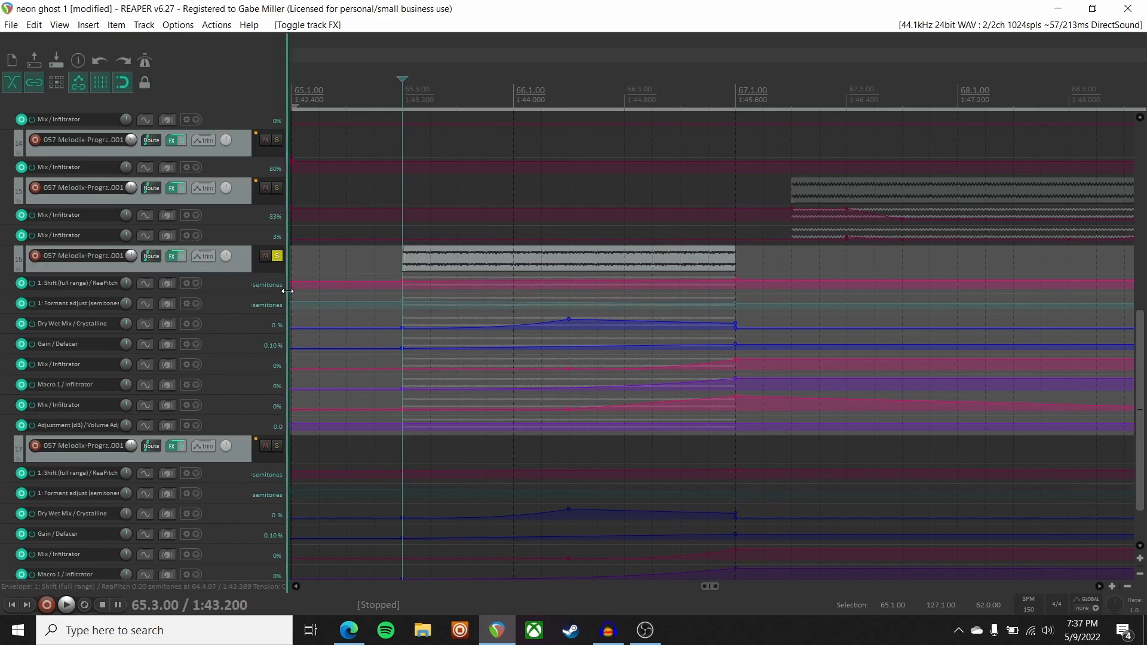
Show track 16's effect chain with every effect bypassed, enable only ReaPitch and play the clip.
scroll(211, 322, up, 3)
scroll(213, 322, up, 3)
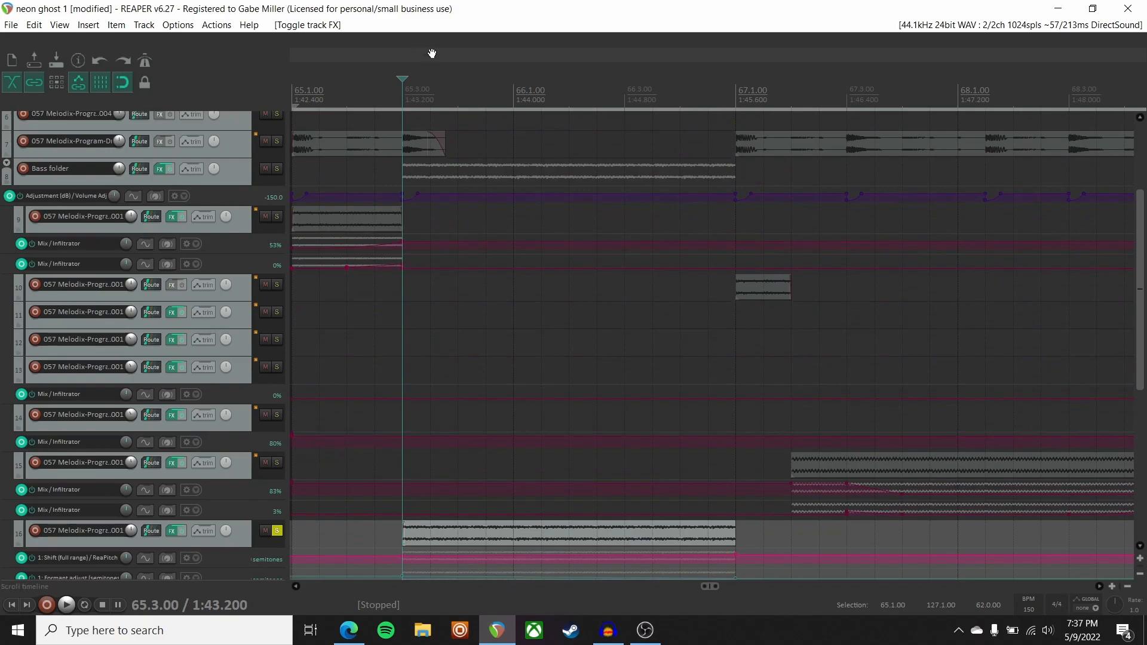
scroll(158, 261, down, 4)
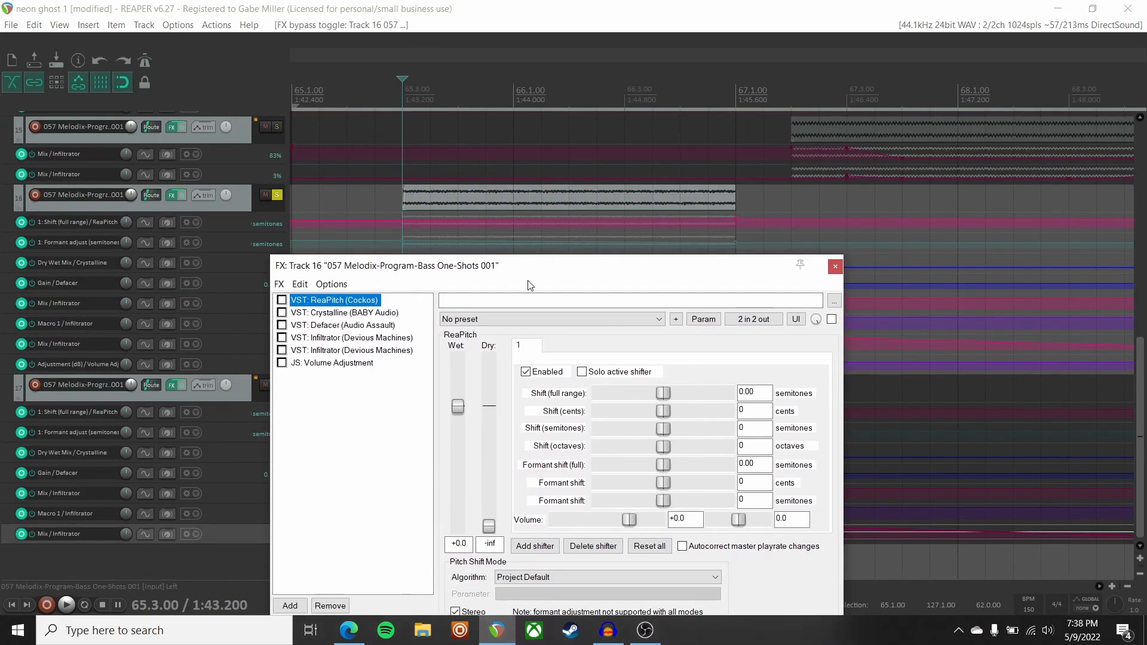
drag(549, 268, 536, 323)
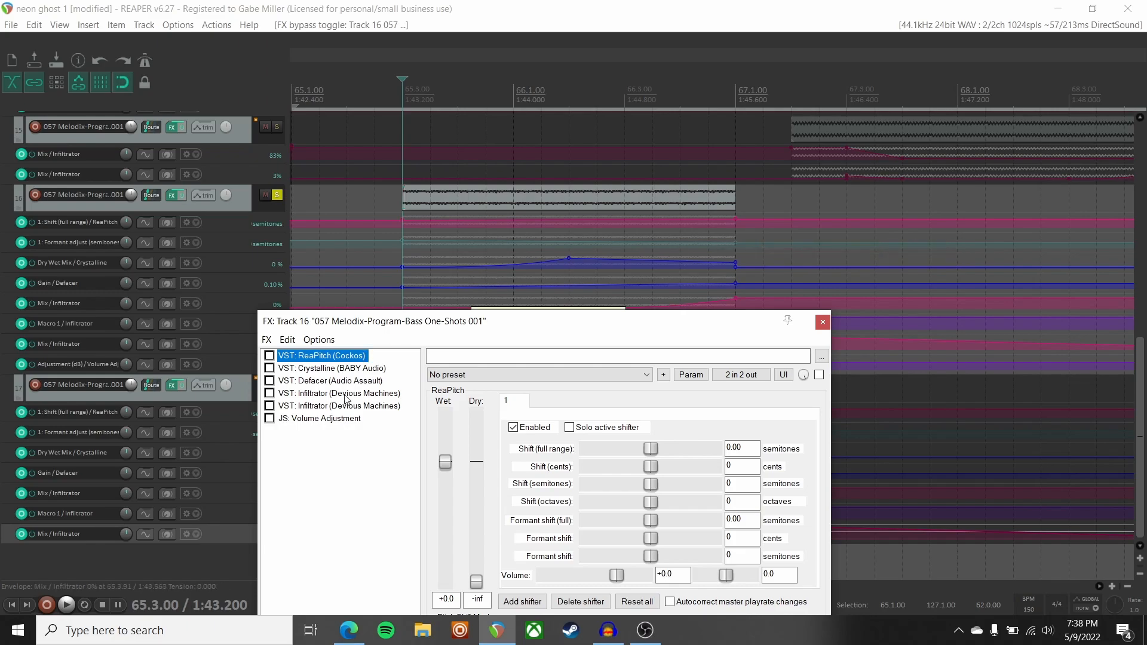
drag(508, 330, 509, 289)
click(273, 319)
key(space)
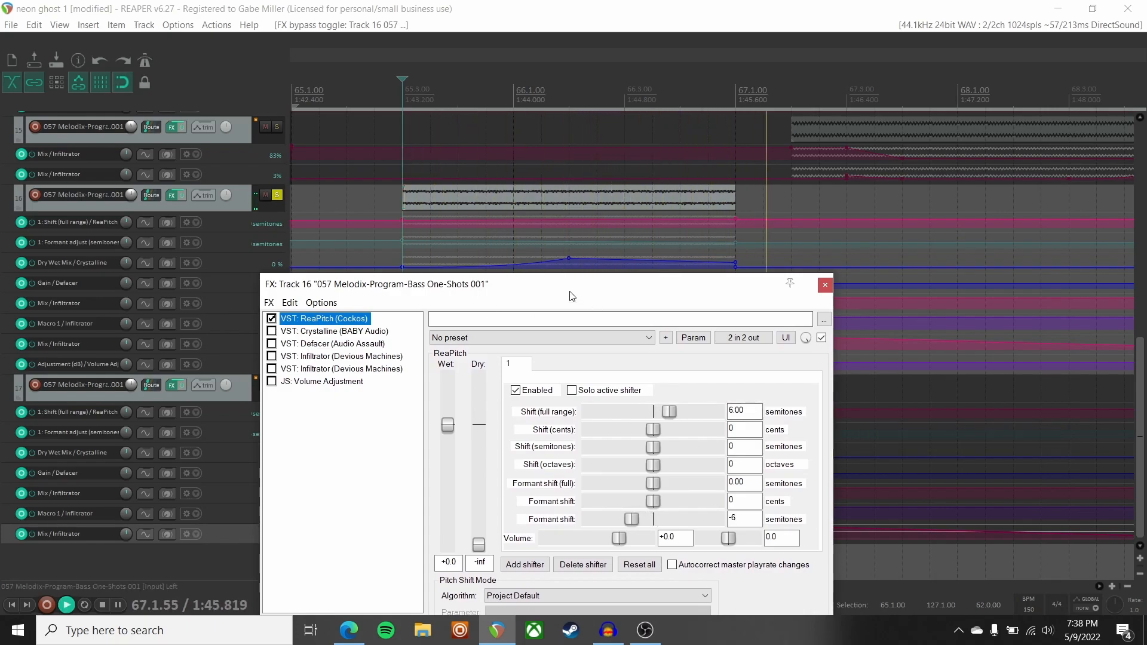
key(space)
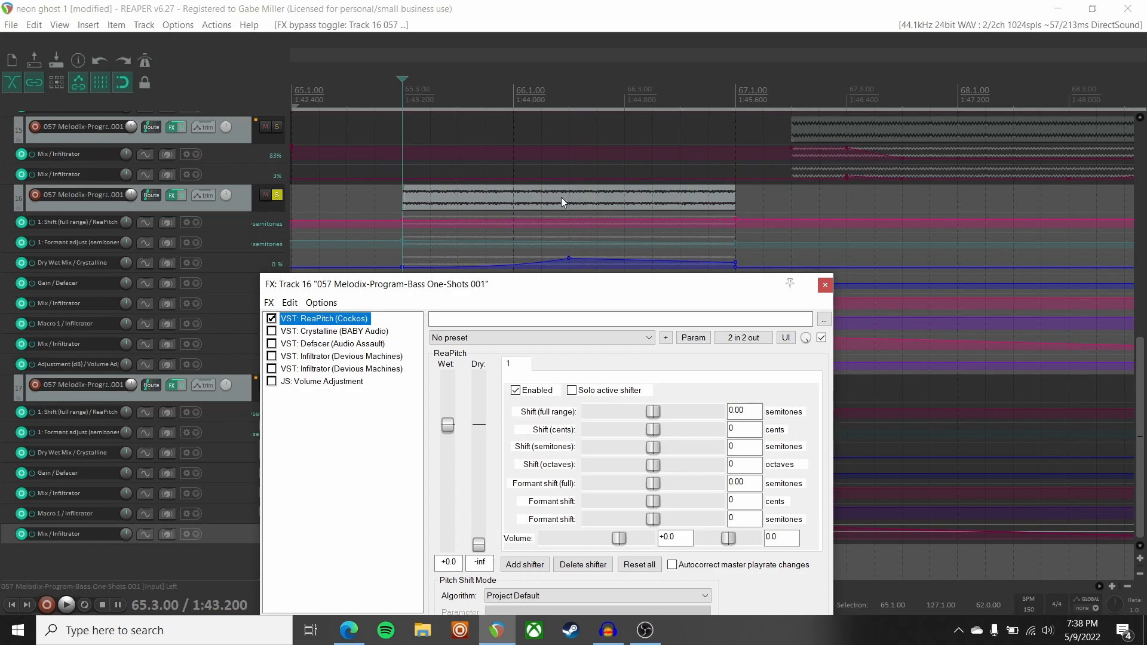
Enable Crystalline in track 16's chain, show its interface below the envelopes and play the clip.
click(335, 334)
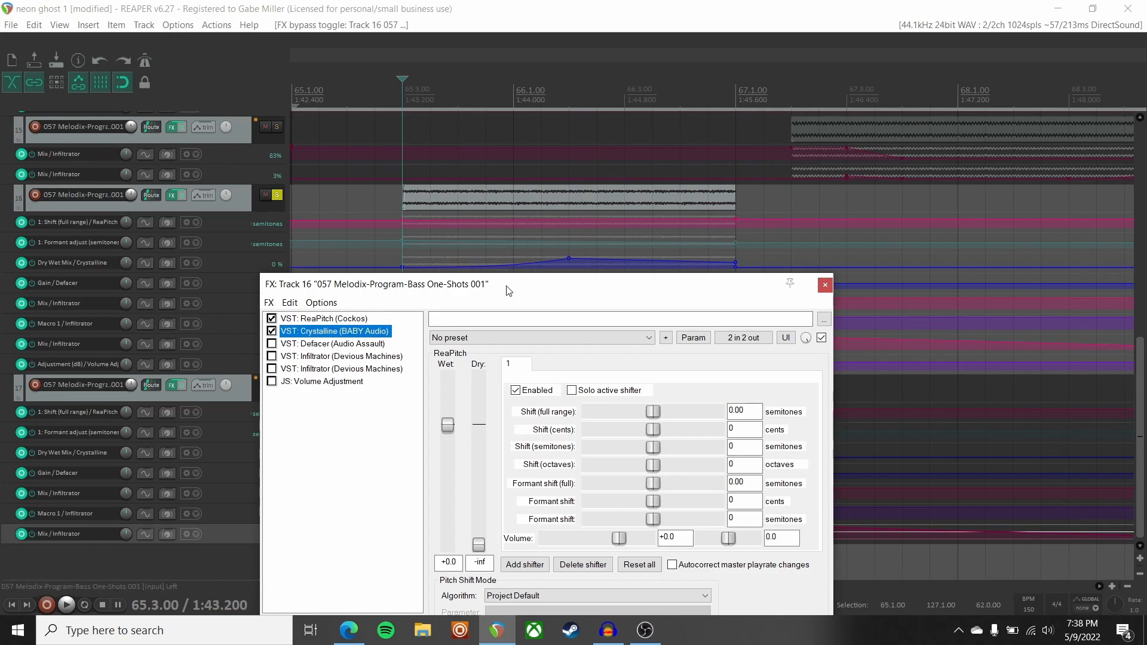
drag(538, 282, 424, 298)
drag(602, 306, 607, 263)
mouse_move(440, 438)
drag(523, 261, 530, 311)
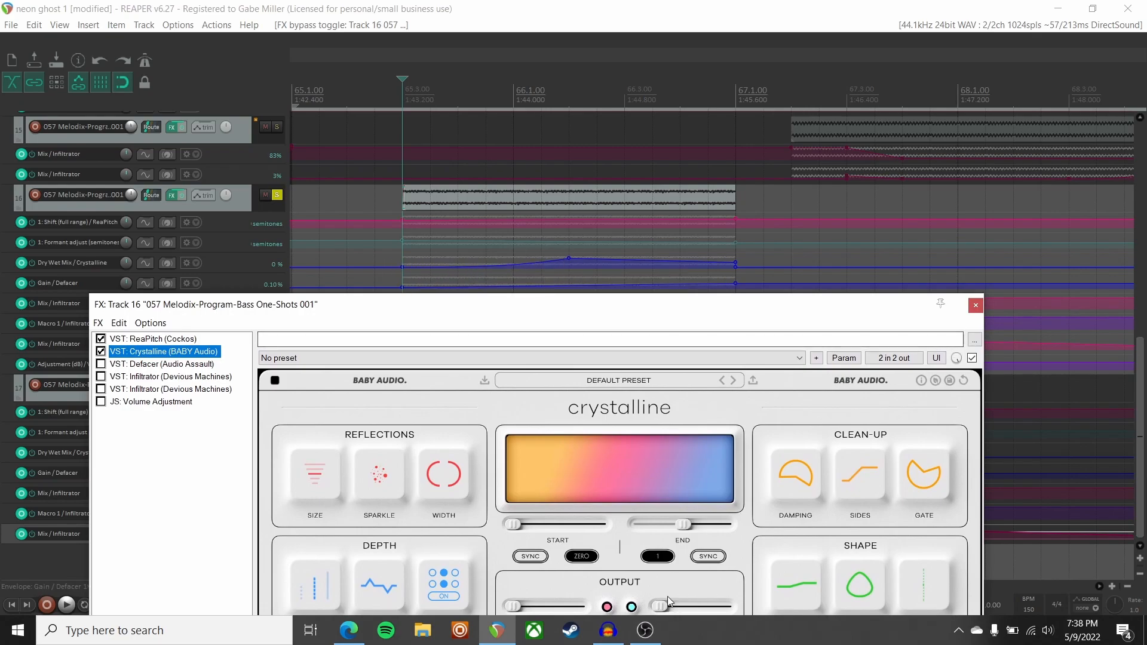
key(space)
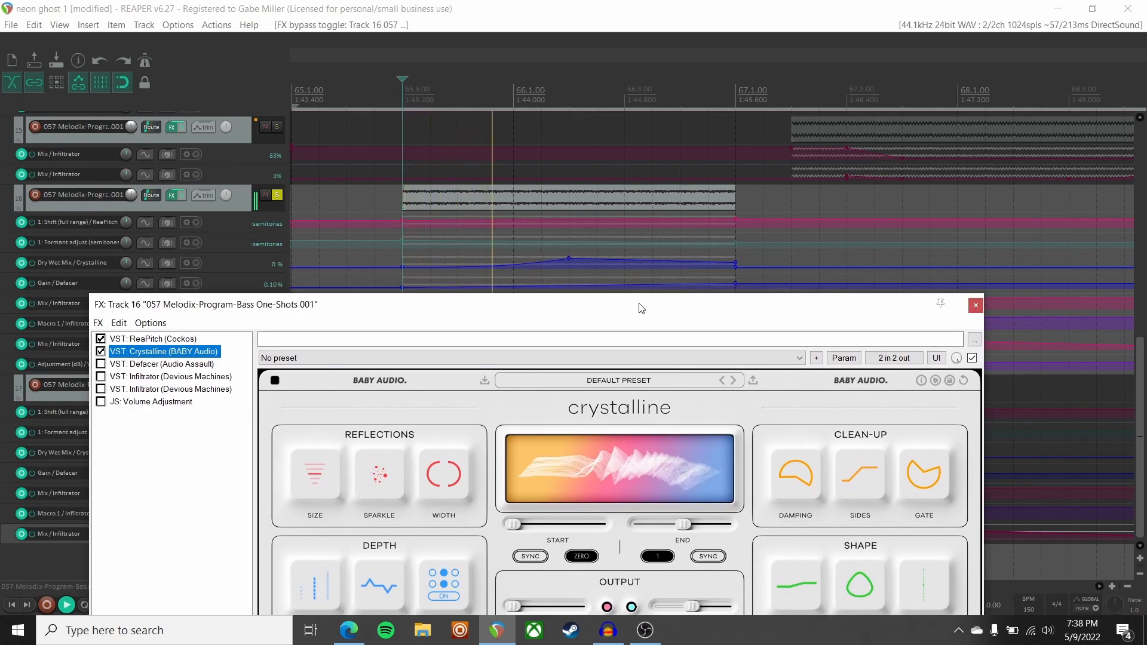
key(space)
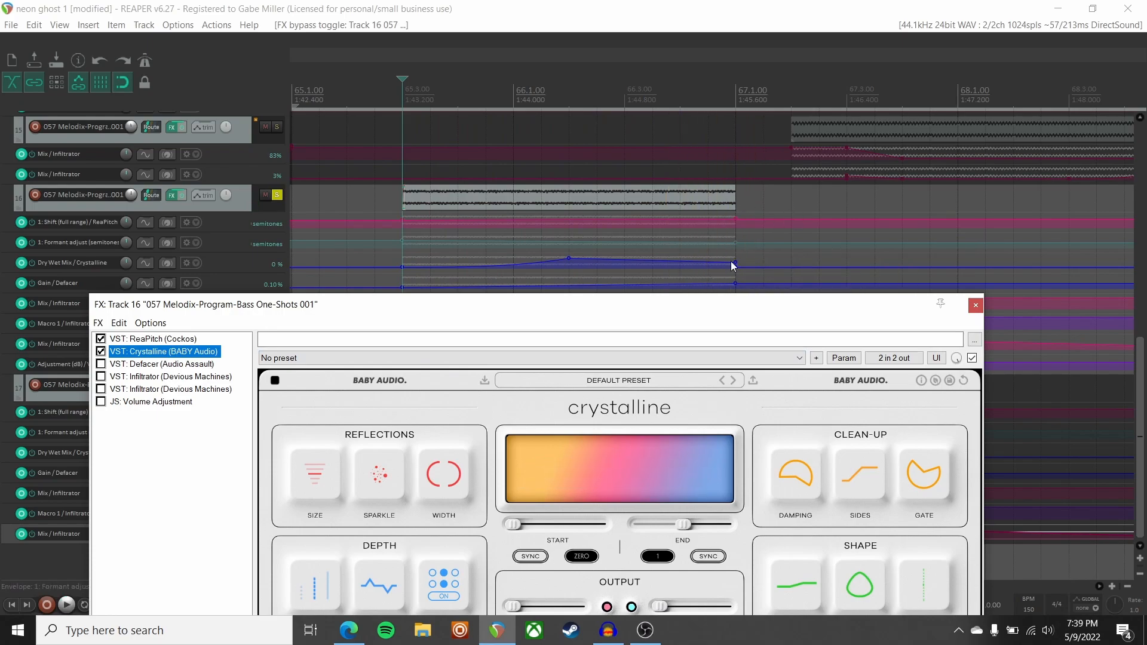
Enable Defacer in track 16's chain, display its controls and play the clip.
click(101, 377)
click(181, 364)
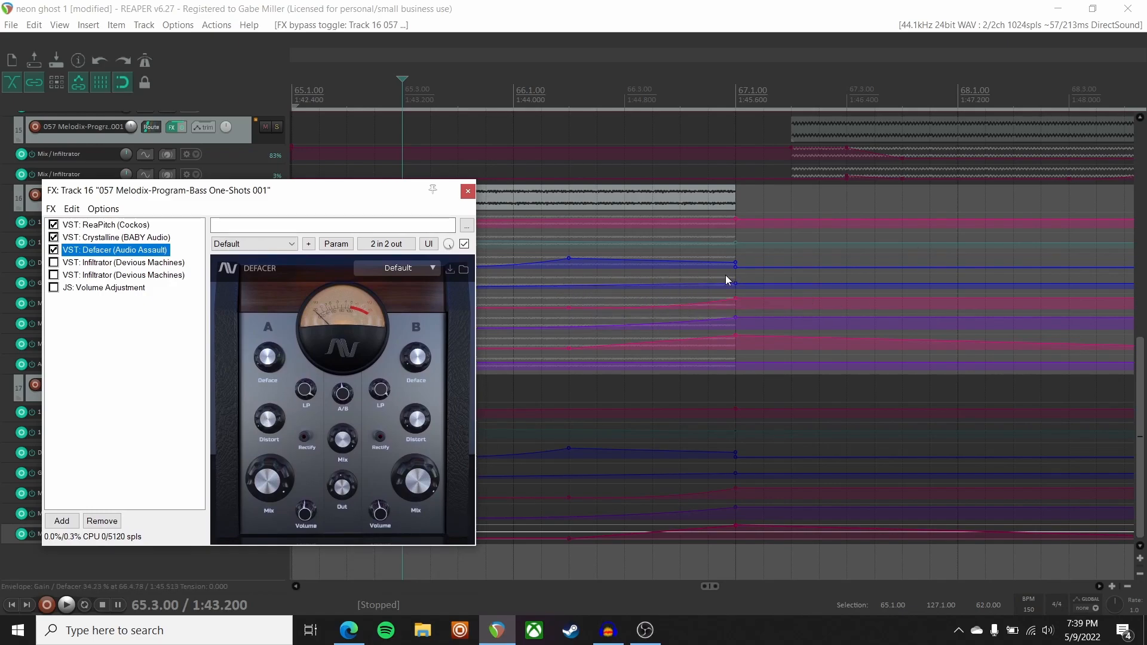
key(space)
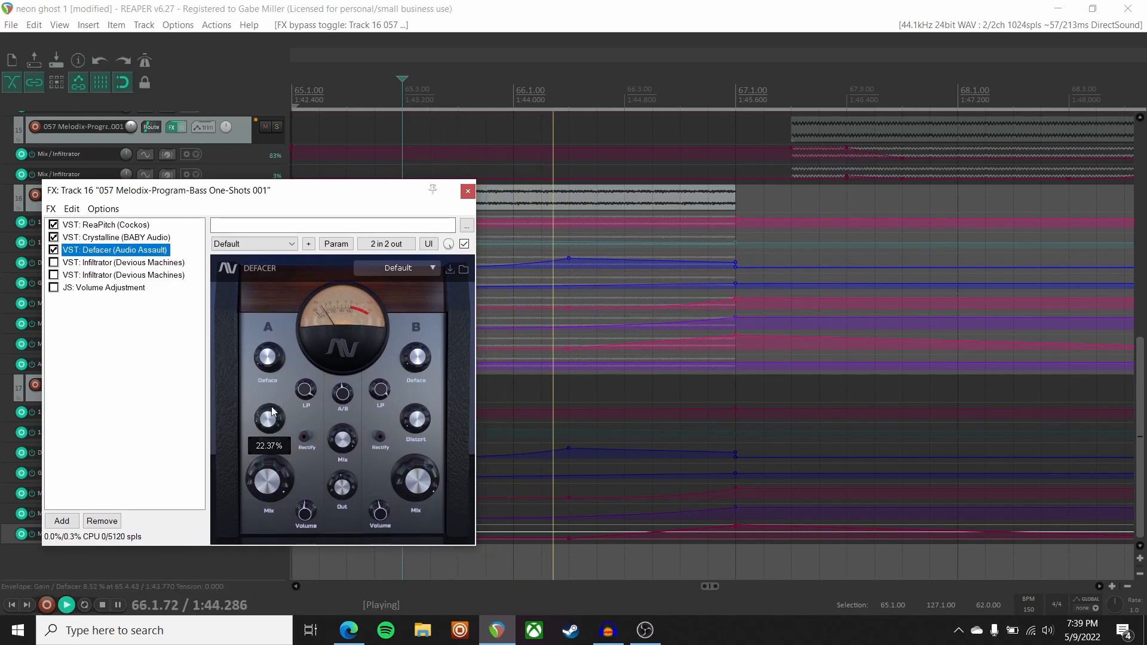
Enable the first Infiltrator in track 16's chain and view its effect slots 3, 4 and 1.
click(53, 262)
click(96, 262)
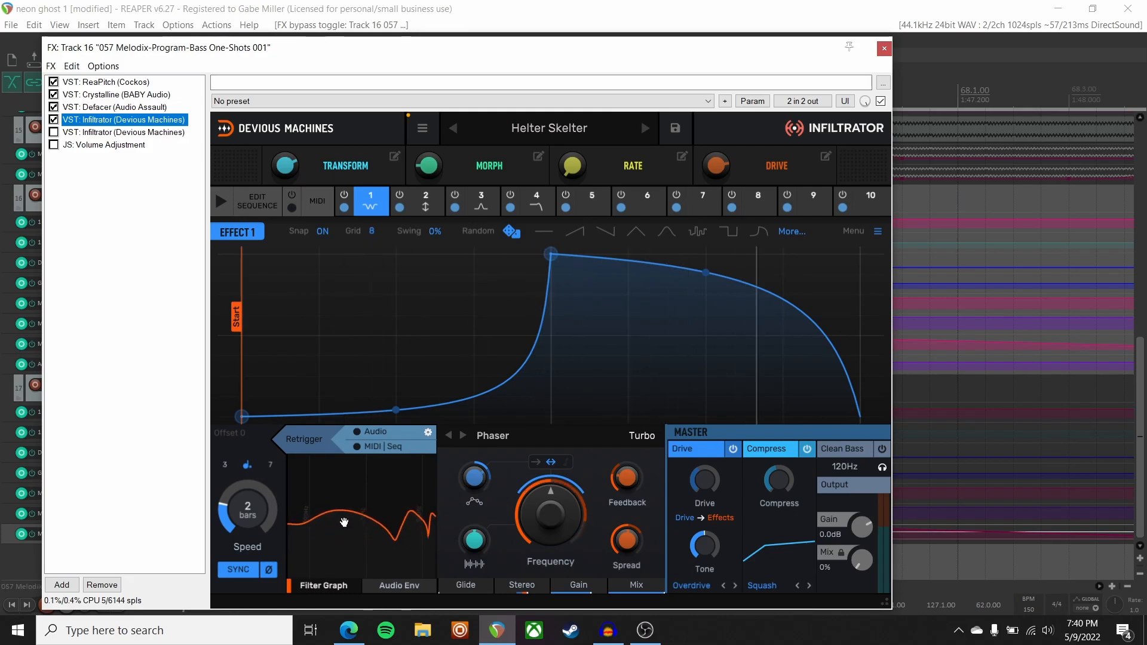
click(476, 208)
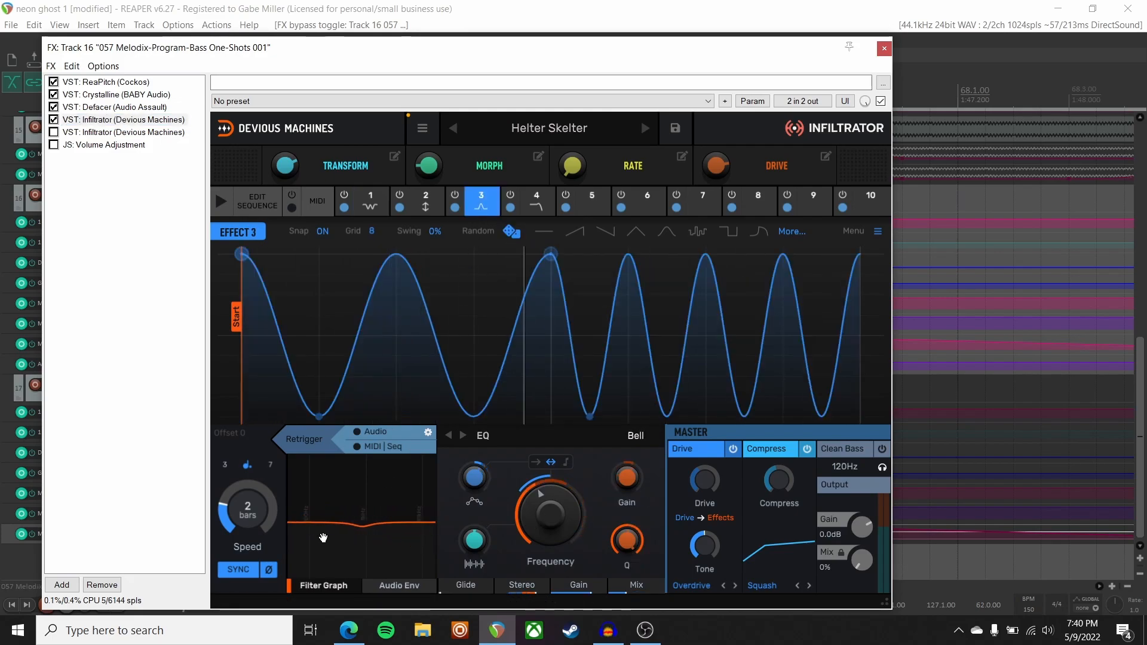
click(536, 204)
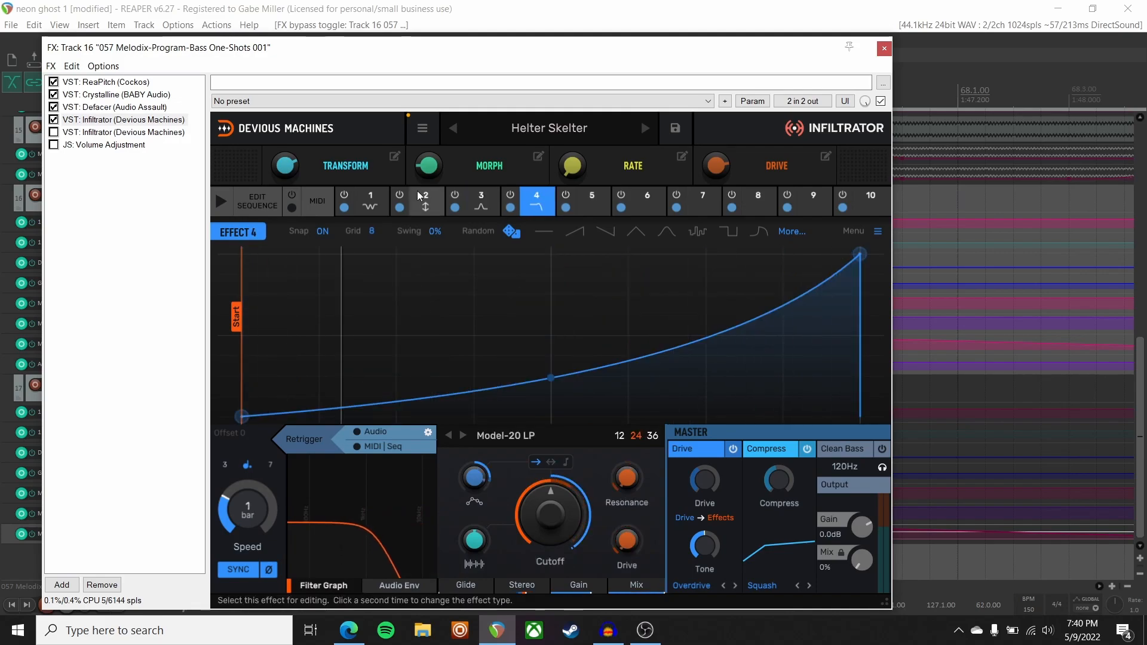
click(372, 206)
Move the effects window clear of the arrangement, play the clip with the first Infiltrator active and reveal the envelopes.
drag(592, 48, 38, 87)
key(space)
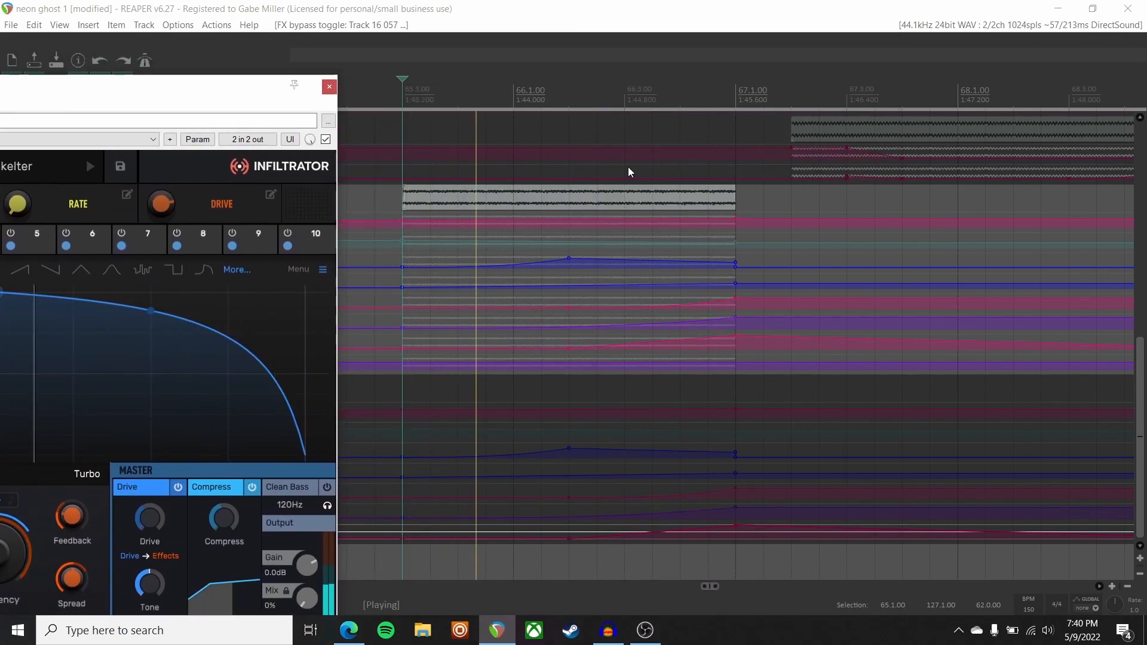
key(space)
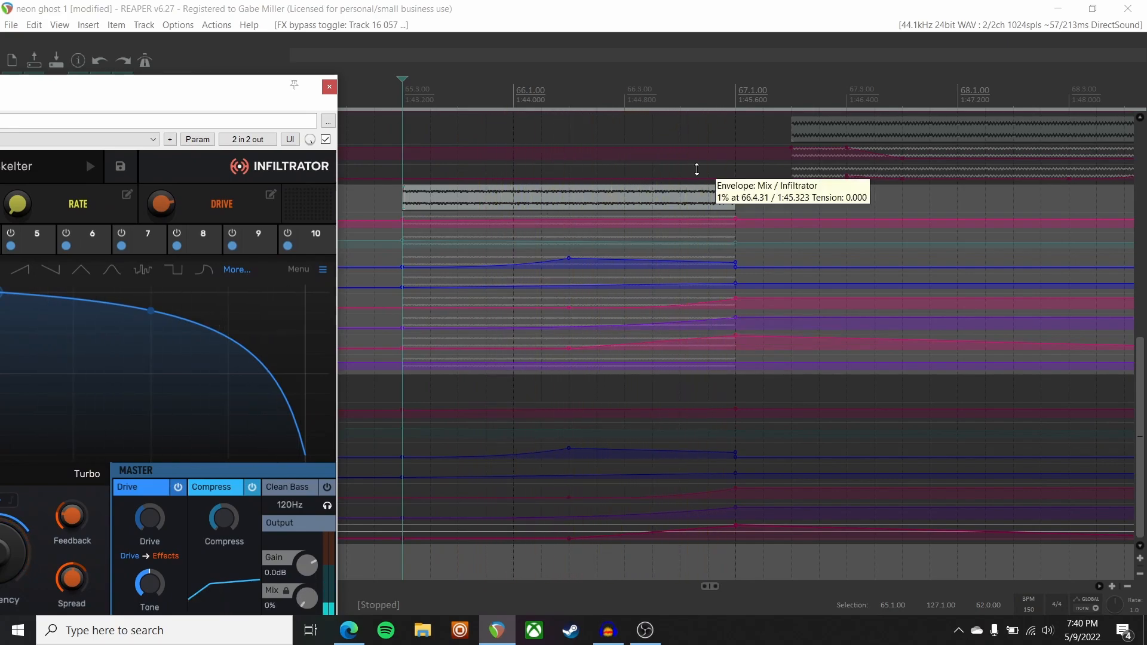
drag(218, 85, 630, 484)
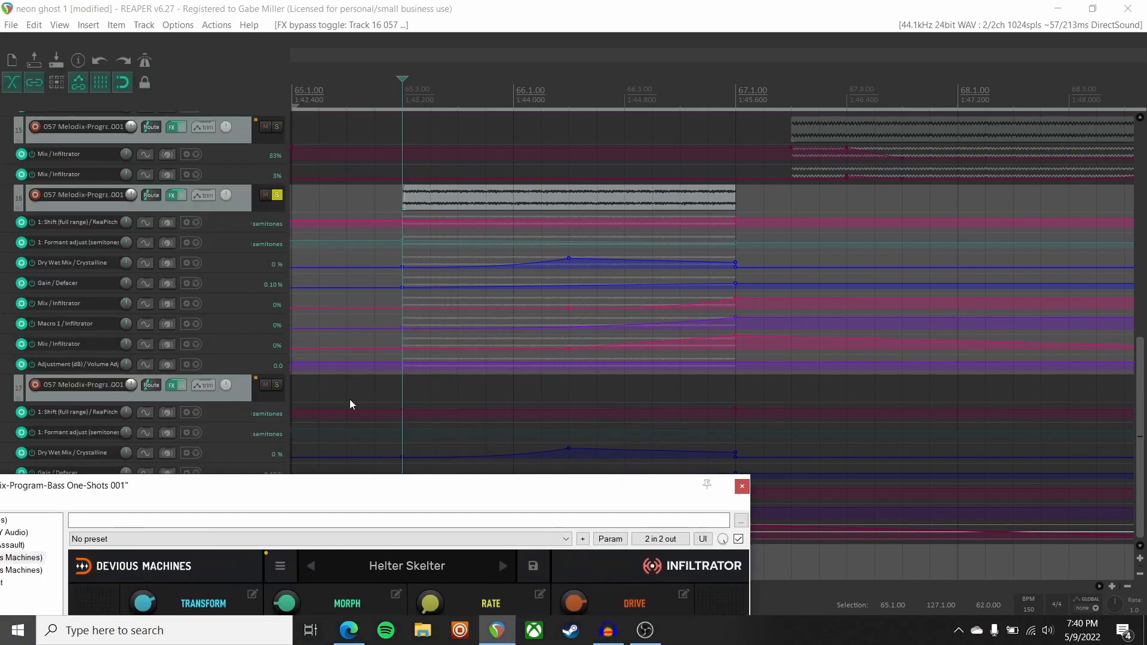
Enable the second Infiltrator with the Shake and Bake preset, close the effects window and play the clip.
click(163, 180)
drag(567, 105, 500, 67)
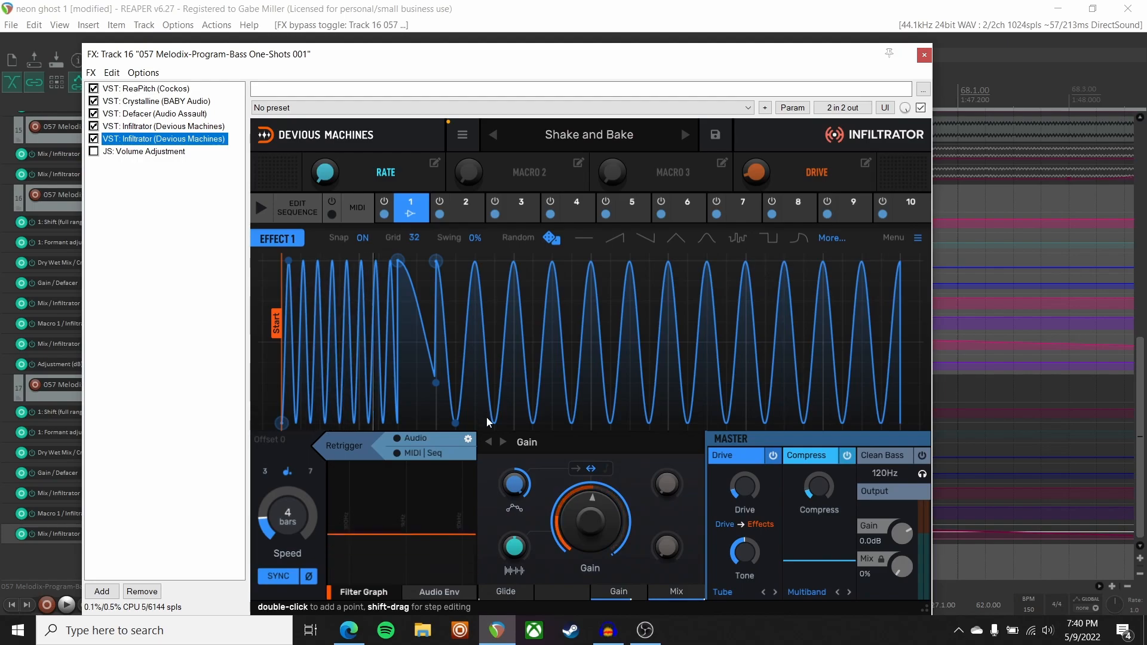
click(924, 56)
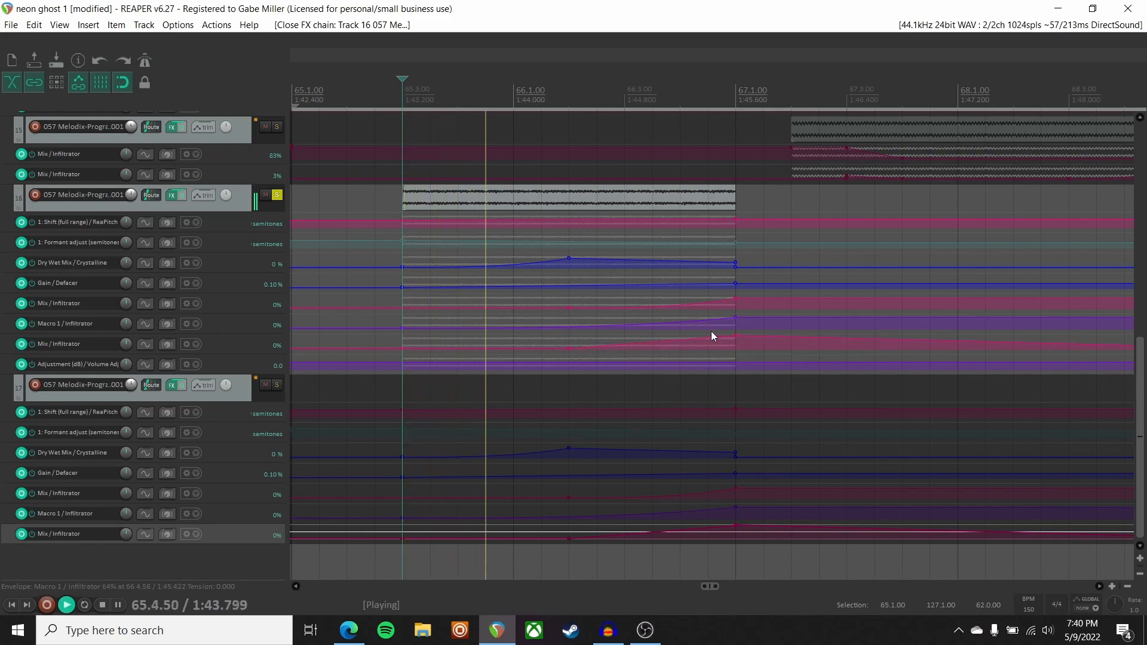
key(space)
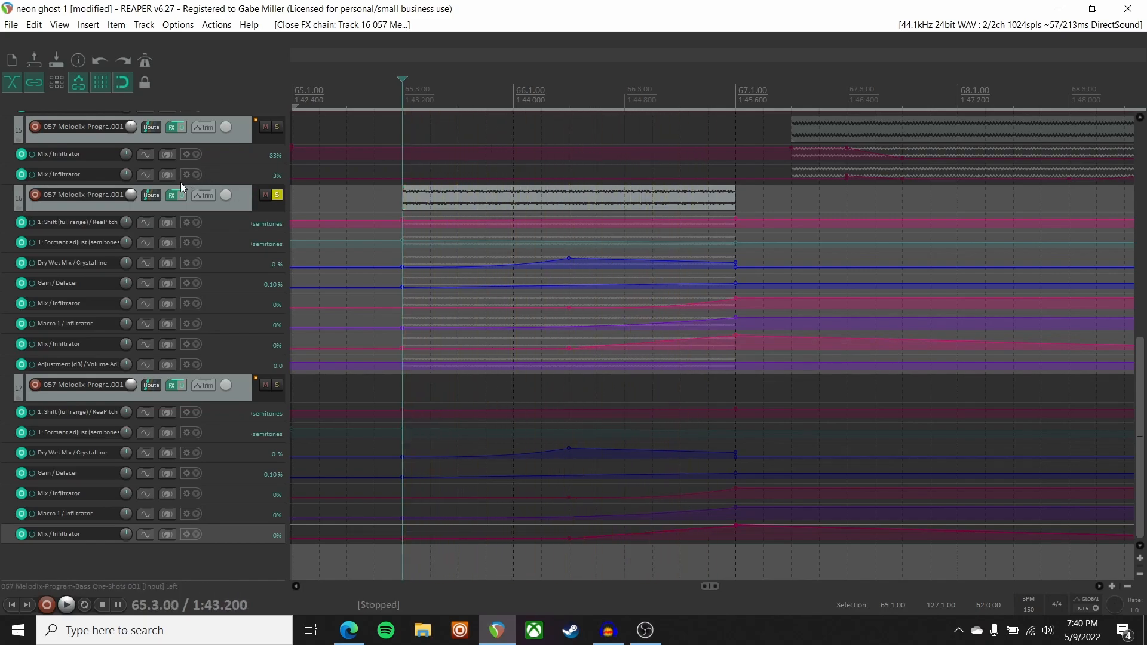
Enable the JS: Volume Adjustment effect in track 16's chain and close the effects window.
click(177, 197)
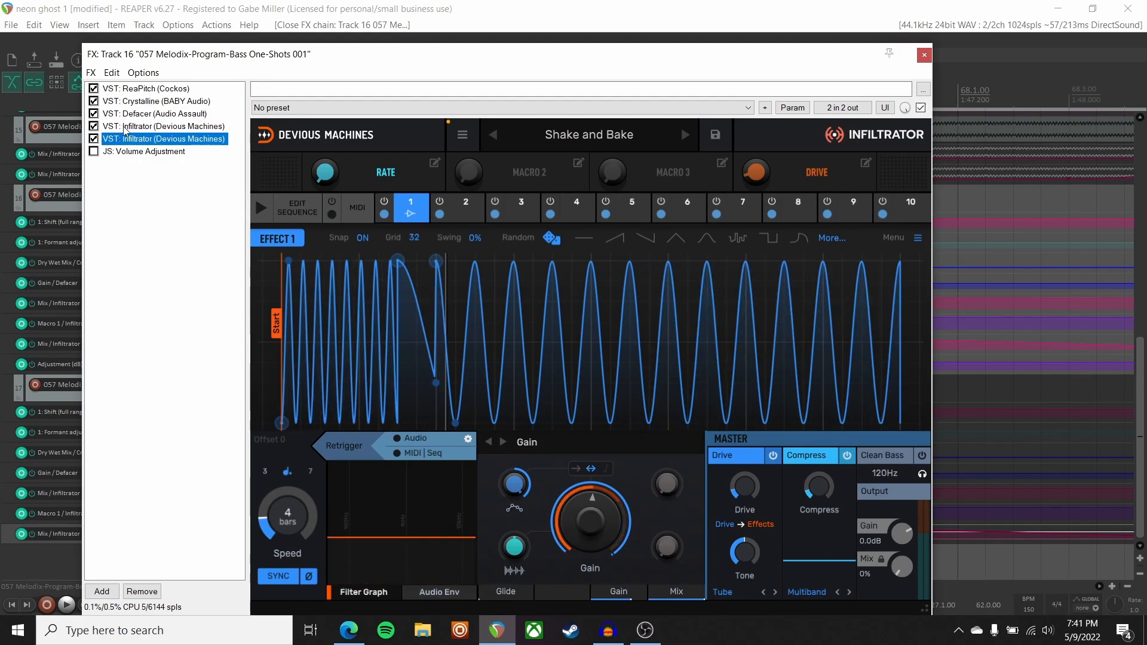
double_click(148, 153)
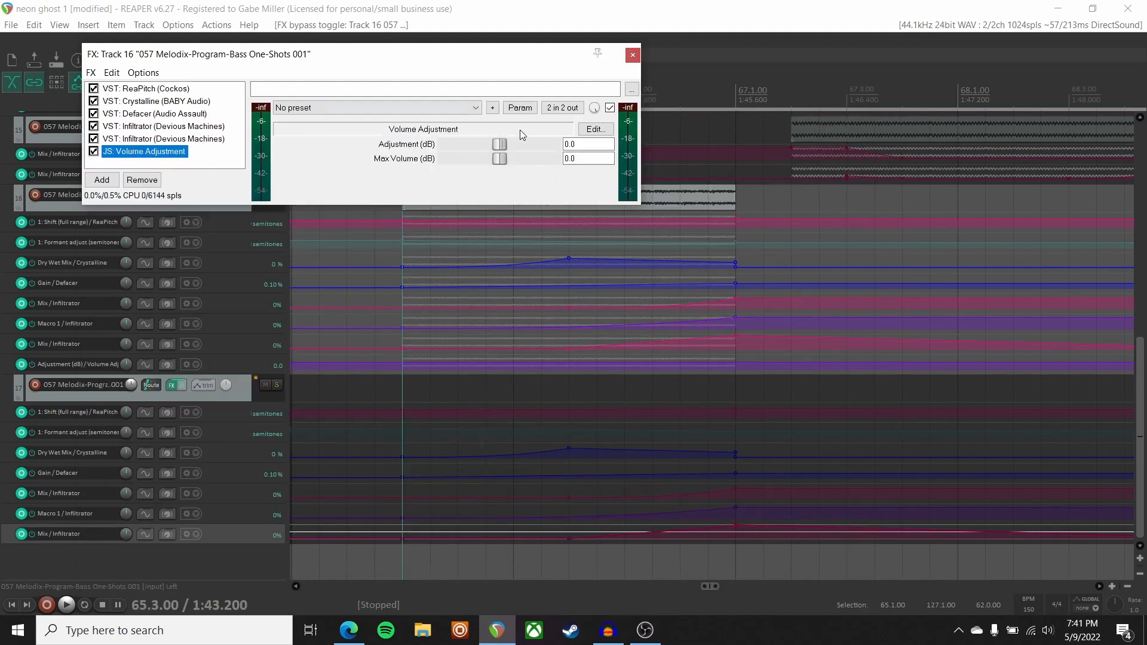
click(632, 54)
Place the edit cursor at 69.3.00 and examine the ReaPitch shift envelope points at the start and end of track 16's second clip.
scroll(583, 238, right, 10)
scroll(589, 239, right, 1)
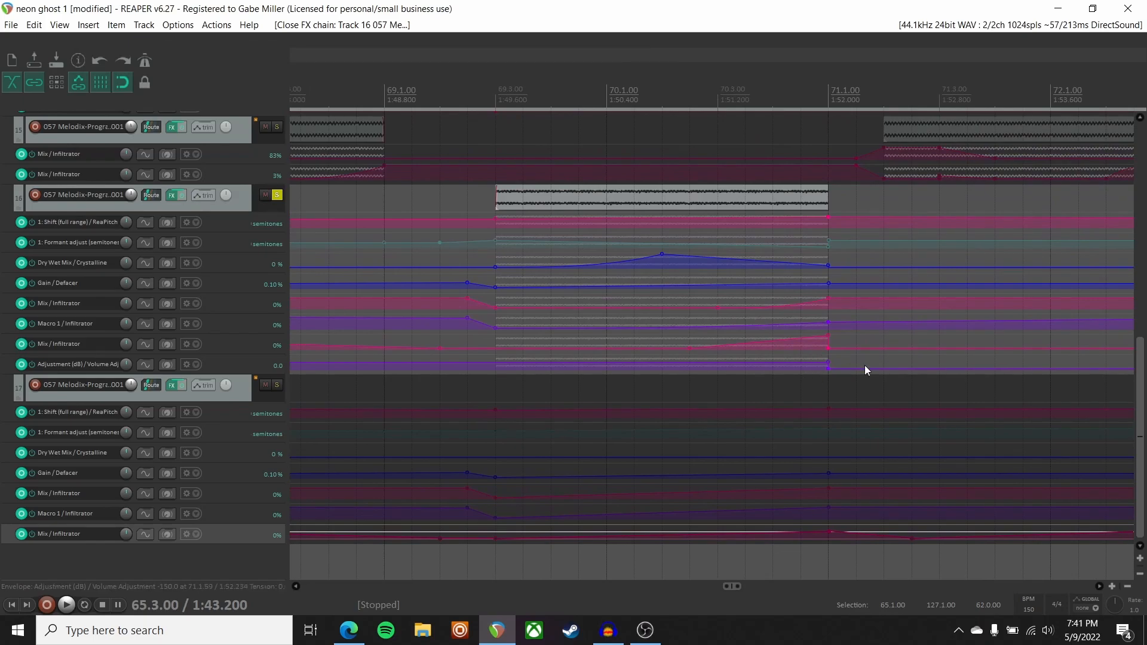
scroll(759, 289, left, 5)
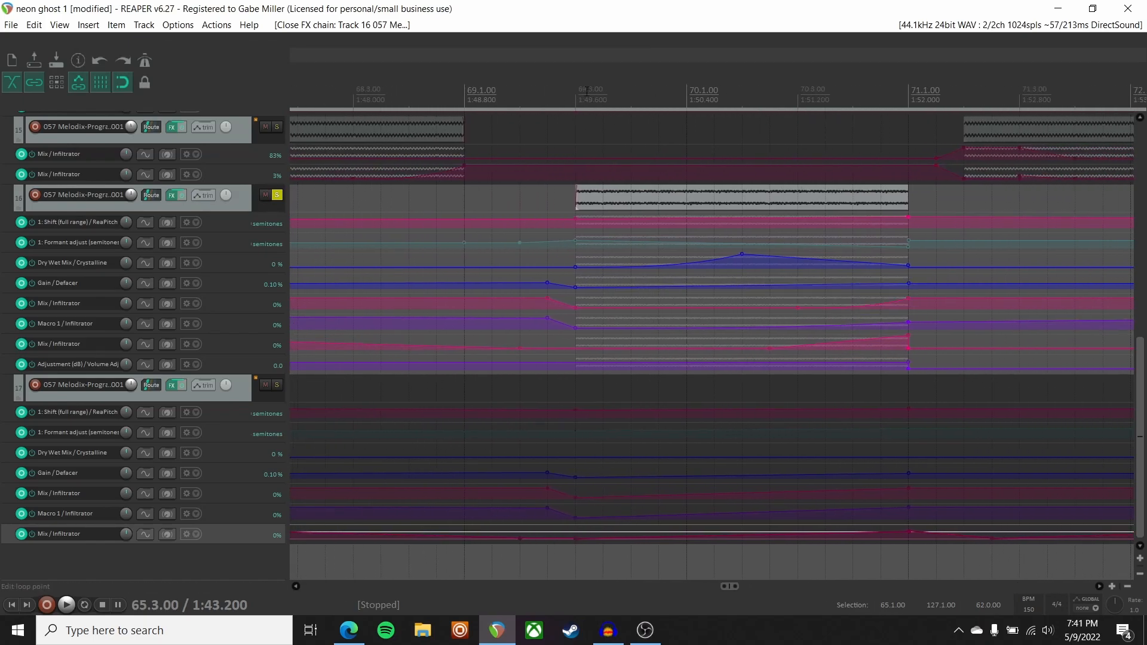
scroll(579, 144, right, 12)
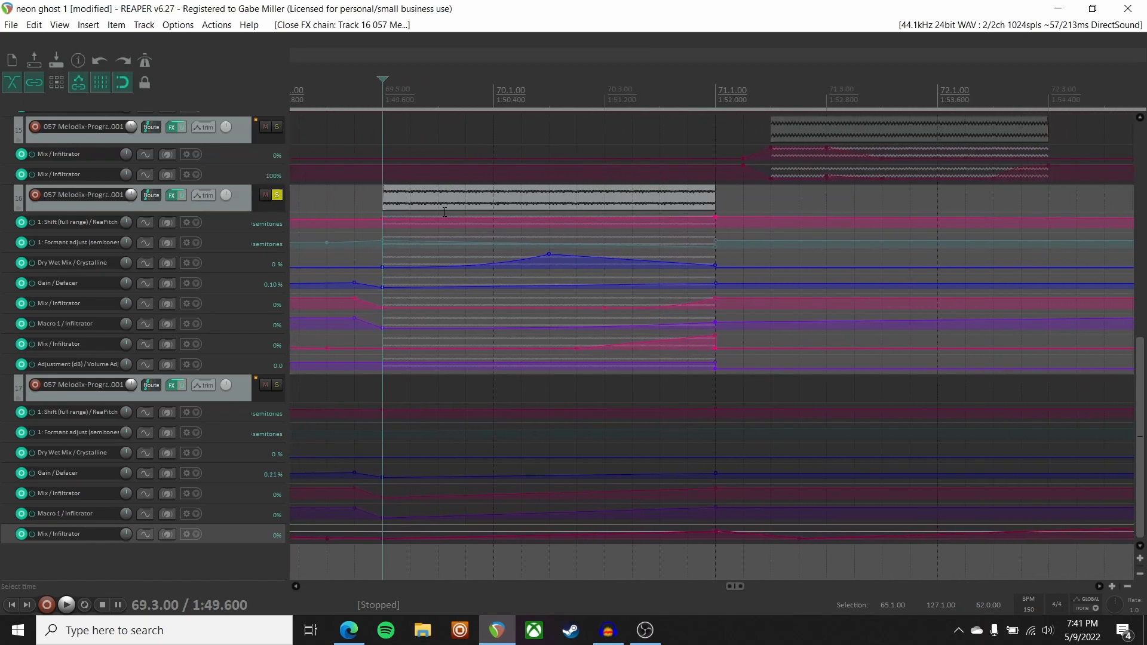
mouse_move(385, 217)
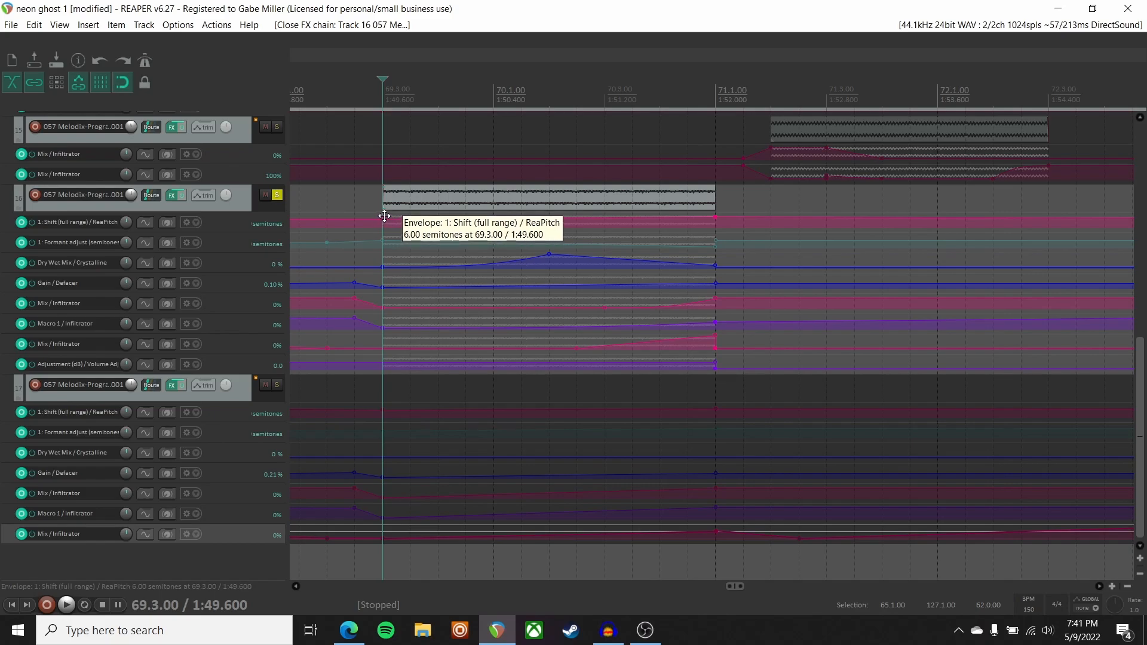
mouse_move(714, 217)
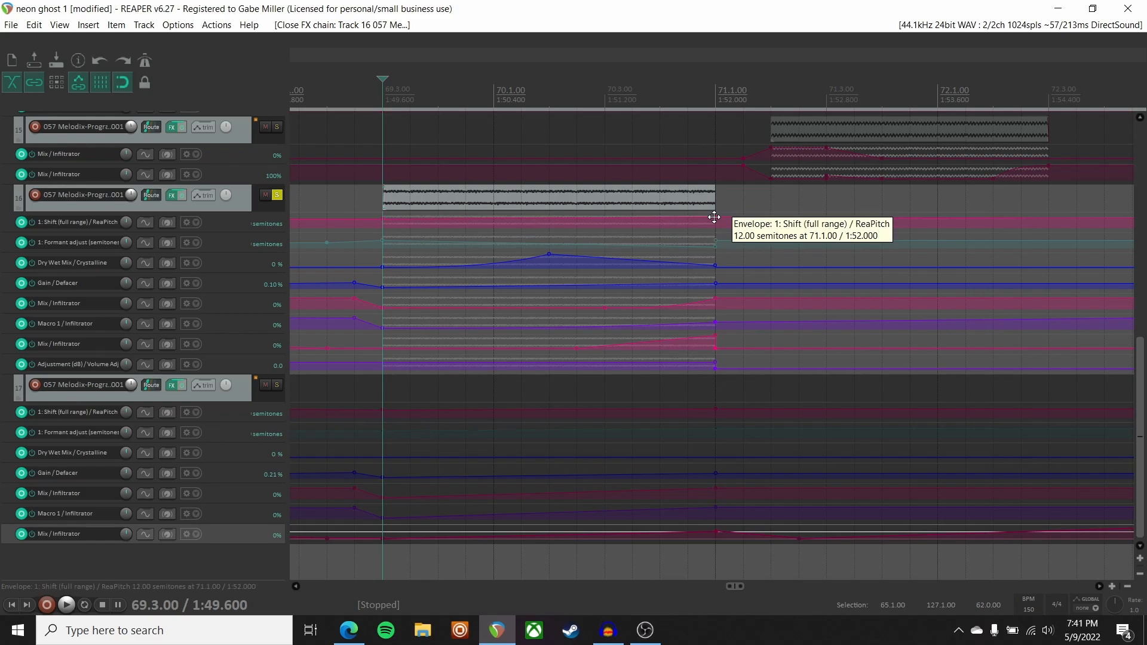
Play track 16's second clip from 69.3.00 to hear the ReaPitch shift automation, and stop playback.
mouse_move(643, 215)
key(space)
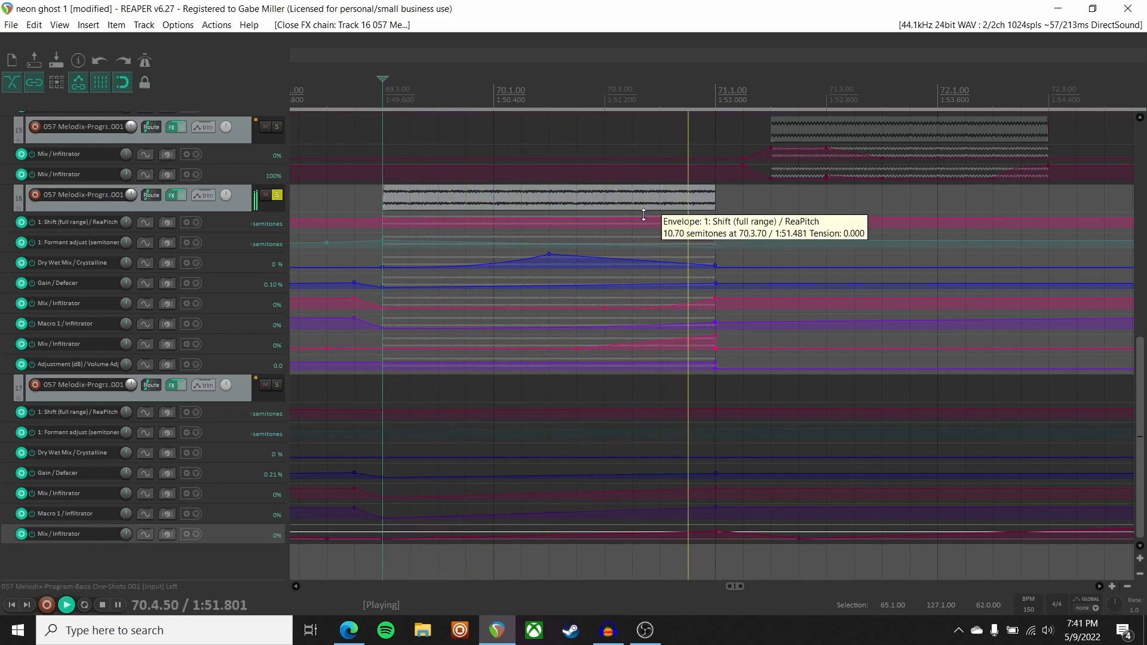
key(space)
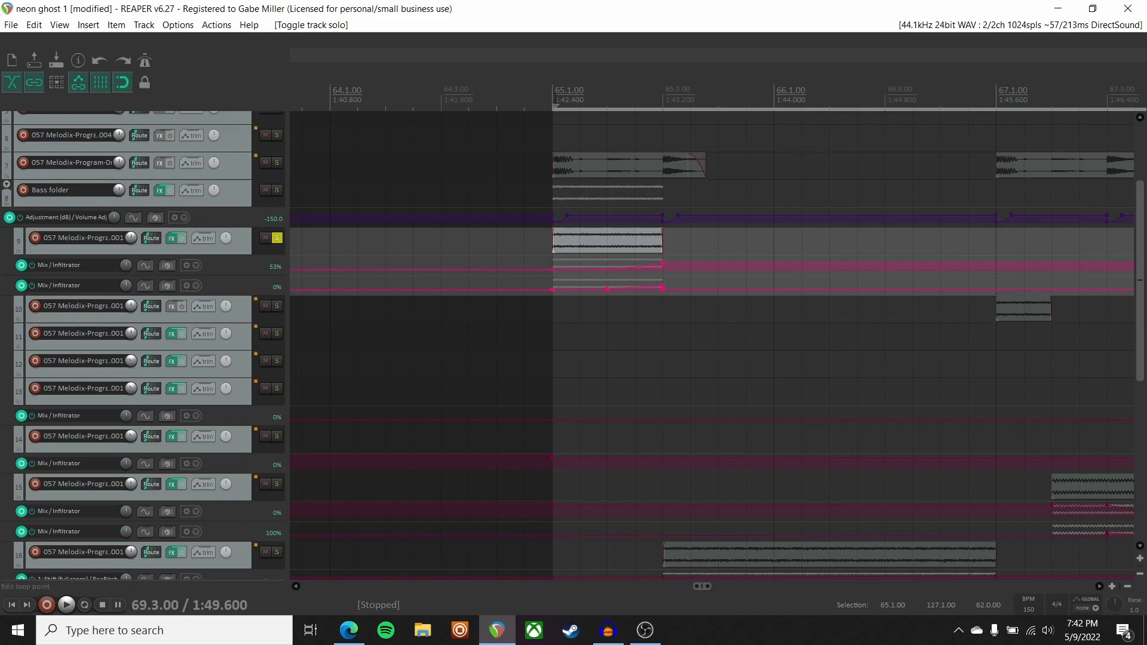
Play the soloed track 9 clip and enable only the first Infiltrator in its effect chain.
key(space)
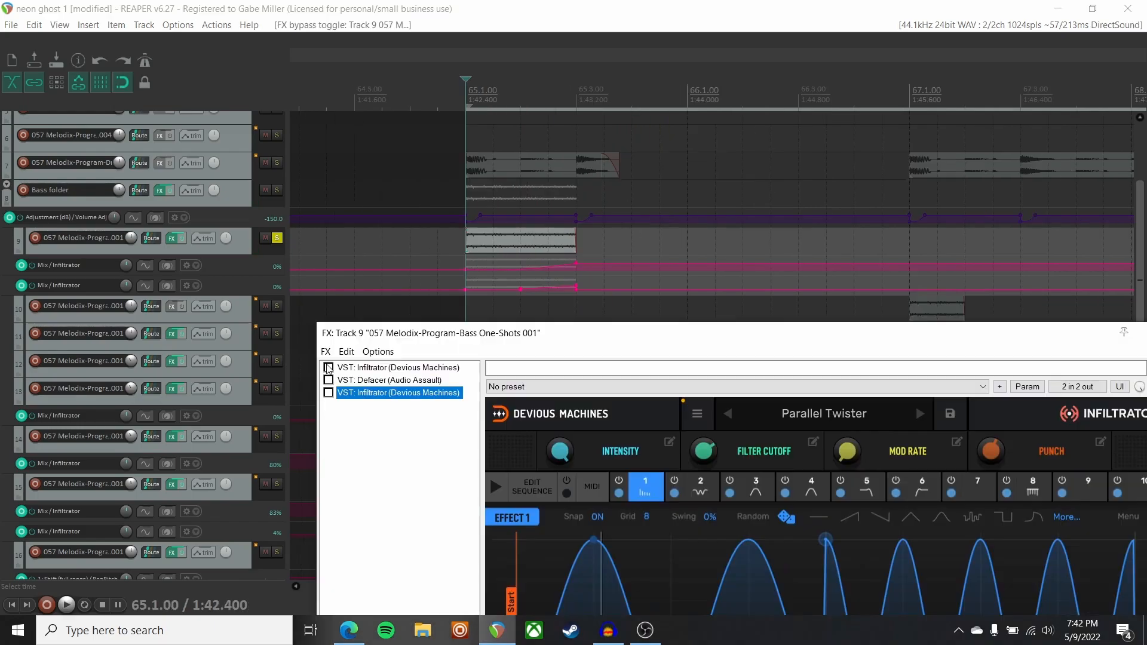
click(329, 367)
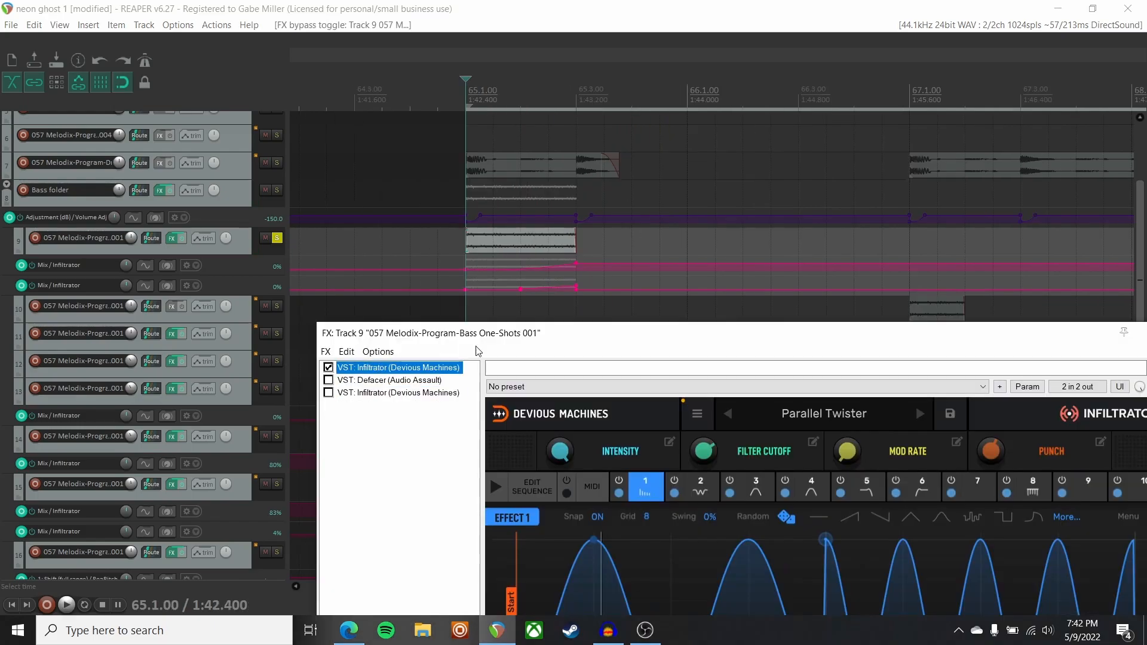
drag(613, 338, 361, 35)
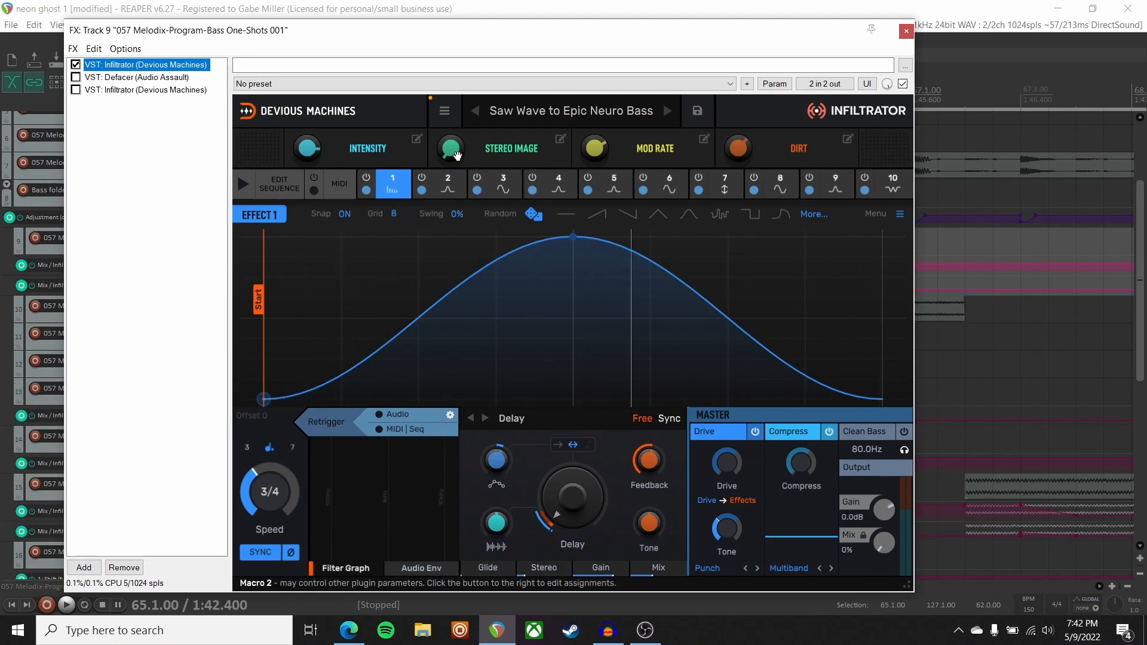
Examine effects 2 to 6 and 8 to 10 of the first Infiltrator's Saw Wave to Epic Neuro Bass preset.
click(447, 181)
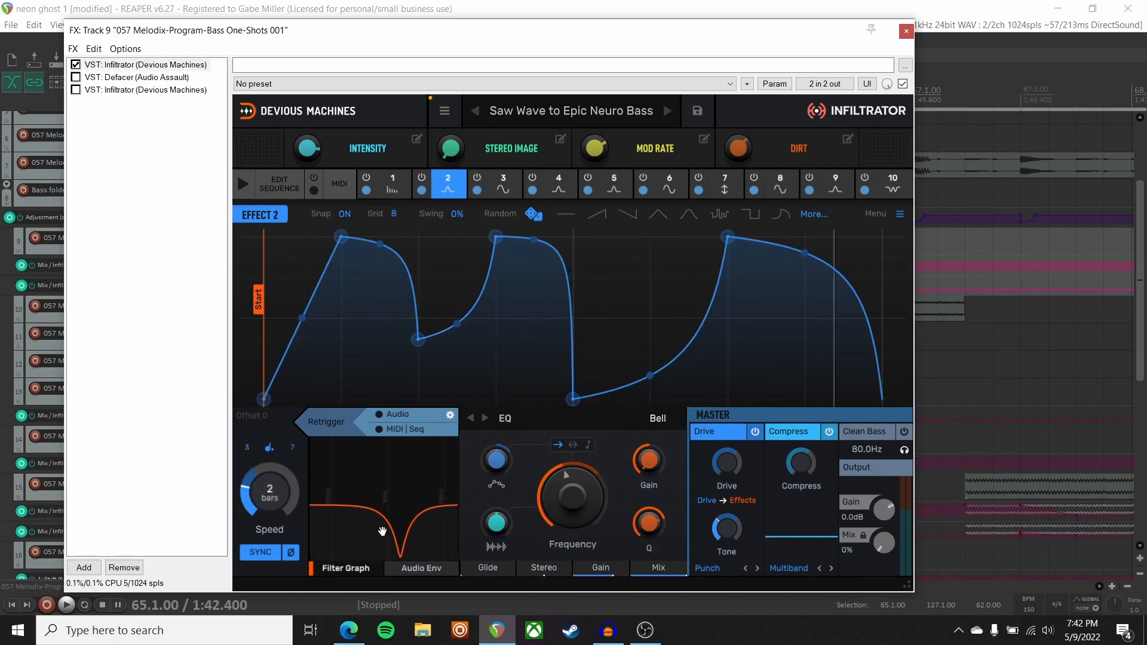
click(503, 184)
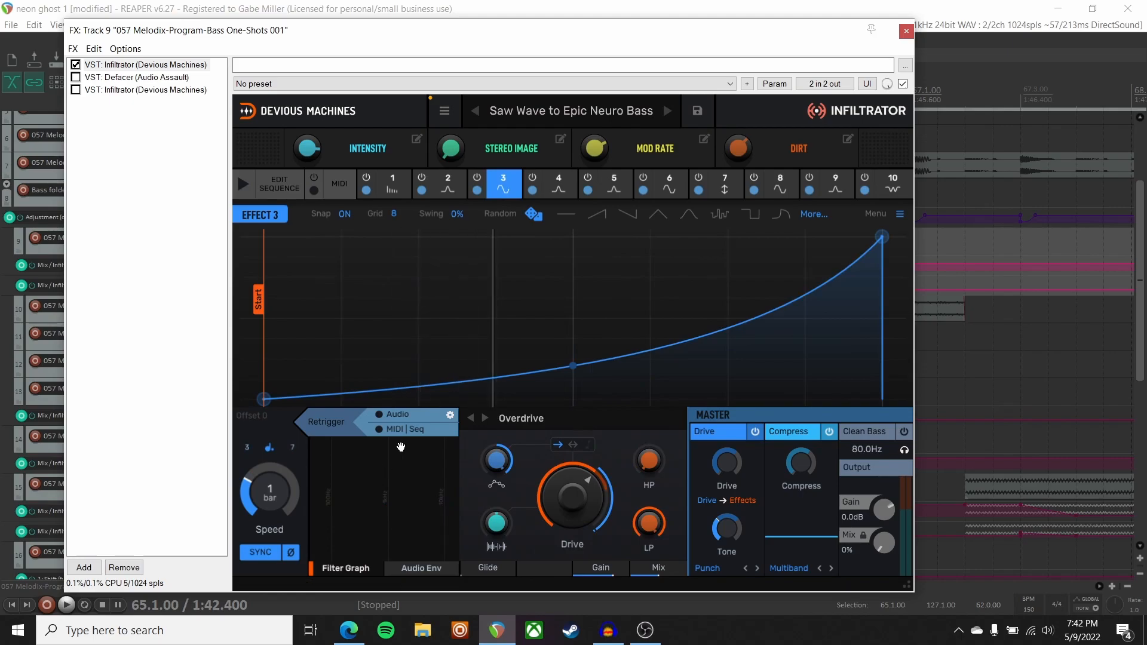
click(560, 185)
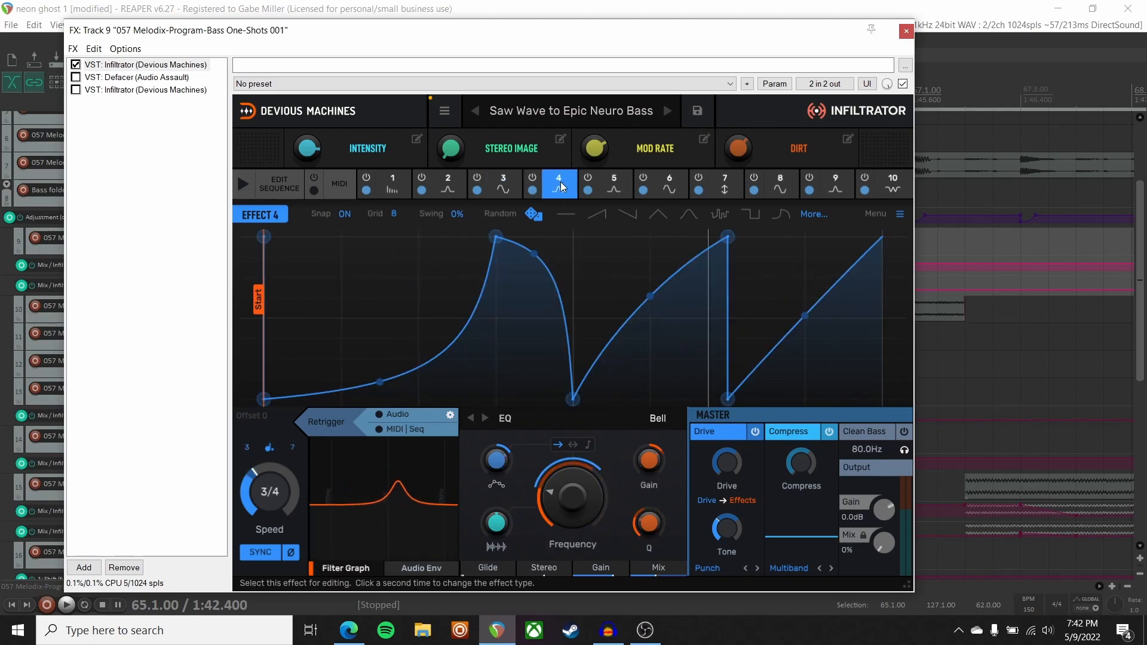
click(617, 184)
click(668, 187)
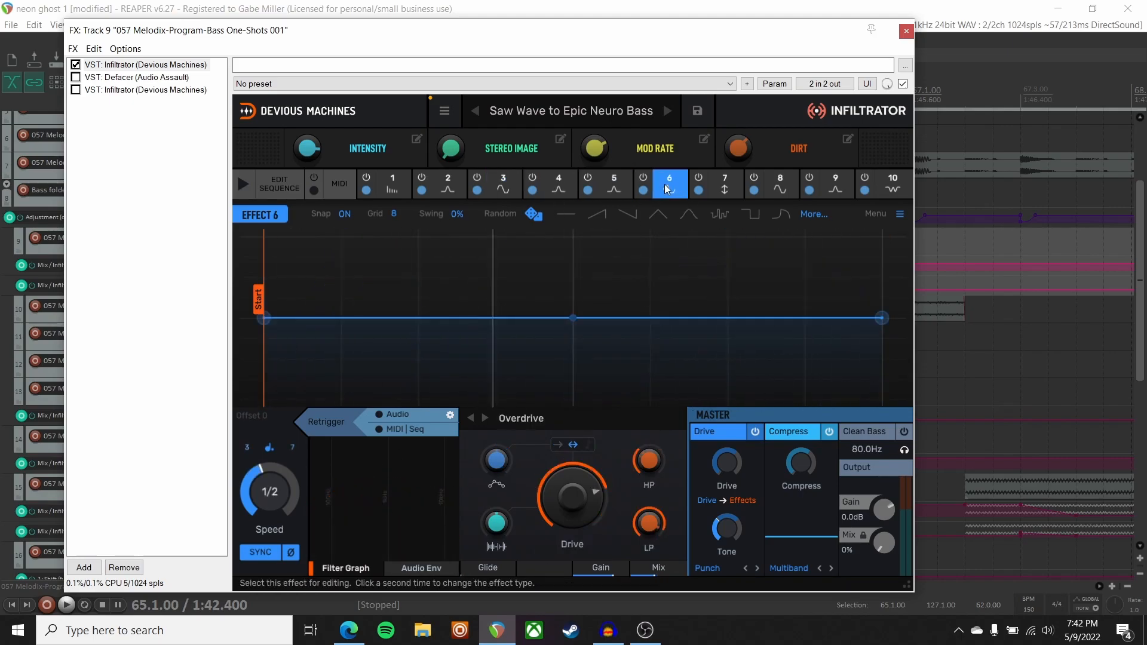
click(780, 186)
click(835, 187)
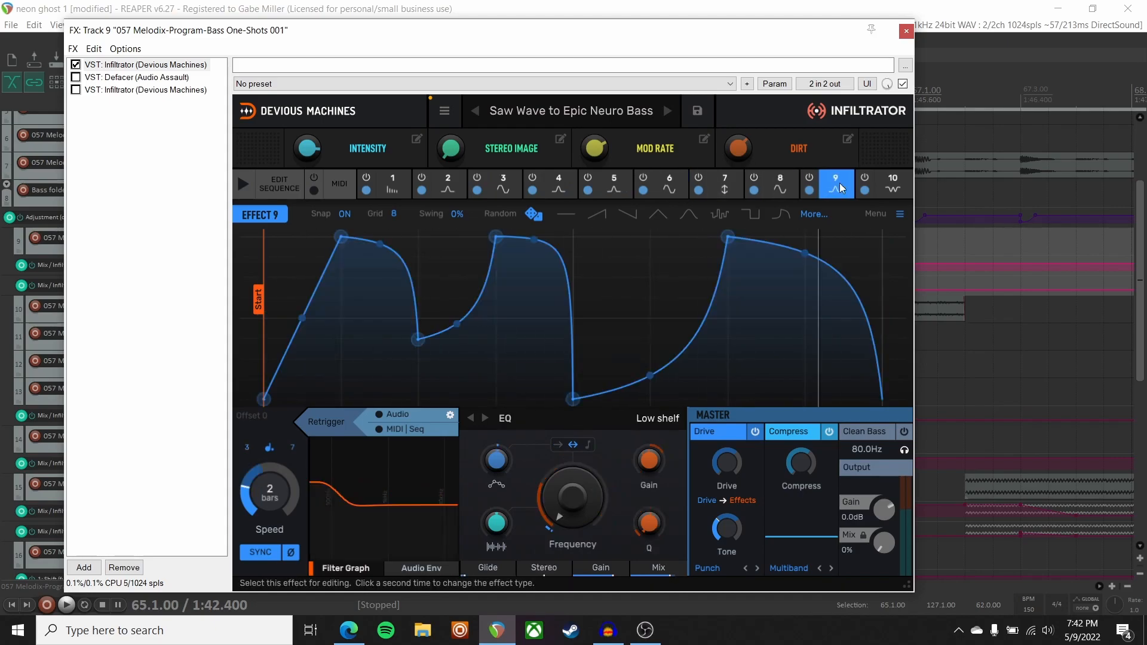
click(898, 189)
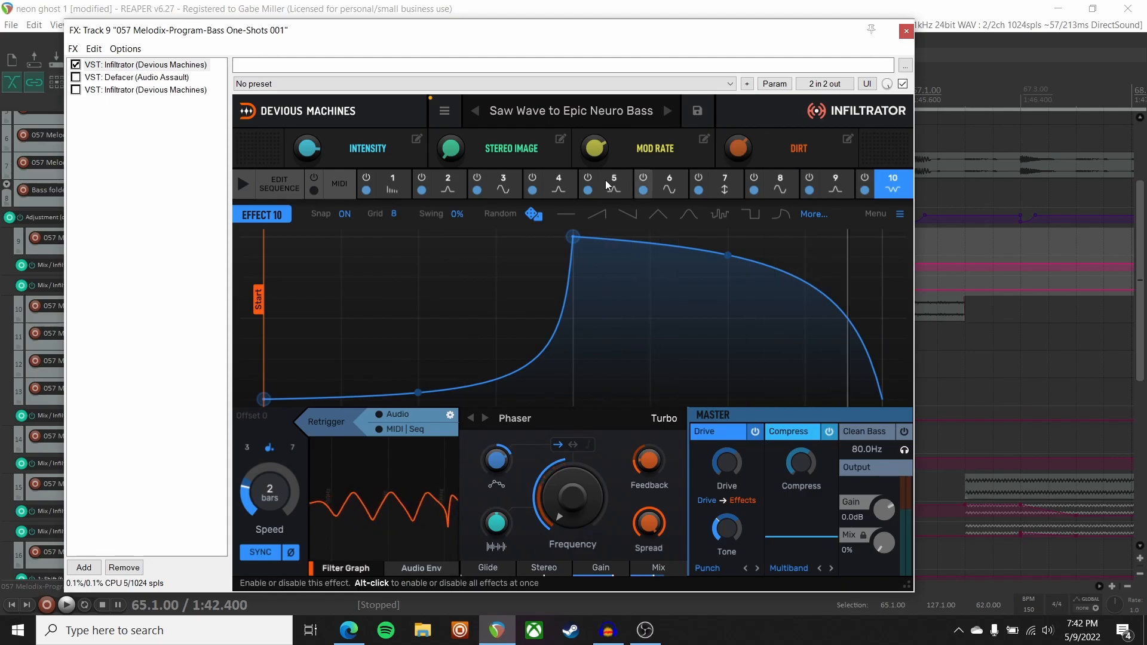
Move the effects window clear of track 9's lanes and play the clip with only the first Infiltrator active.
drag(746, 37, 693, 341)
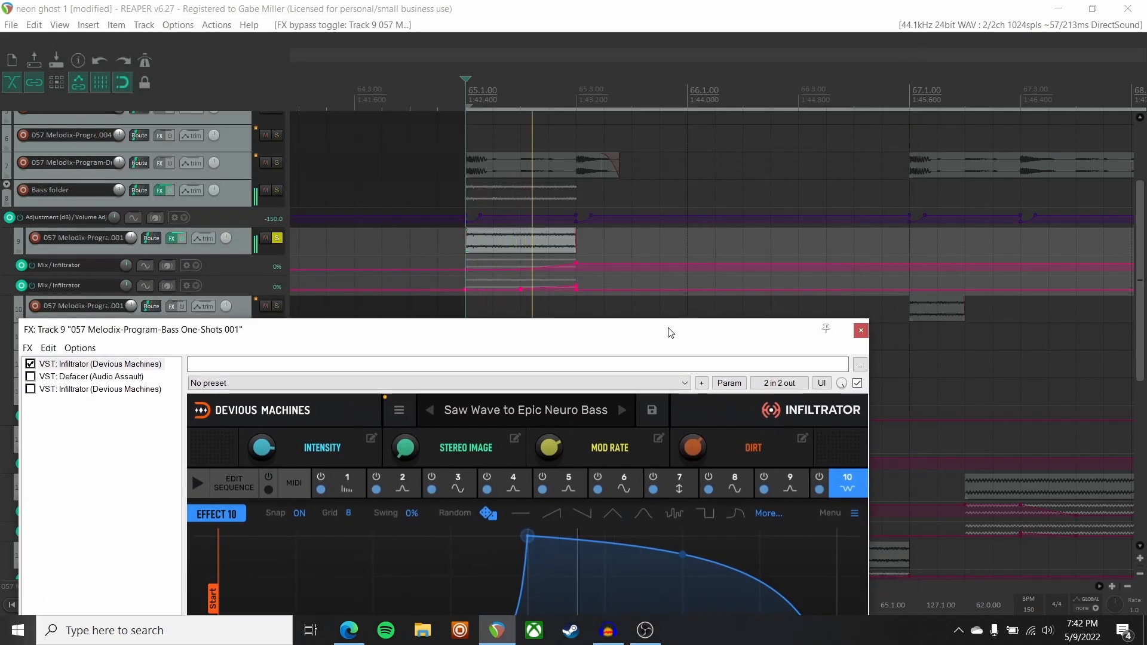
key(space)
Set the selected points of track 9's upper Infiltrator Mix envelope to the Fast end shape and play the clip.
drag(525, 268, 524, 244)
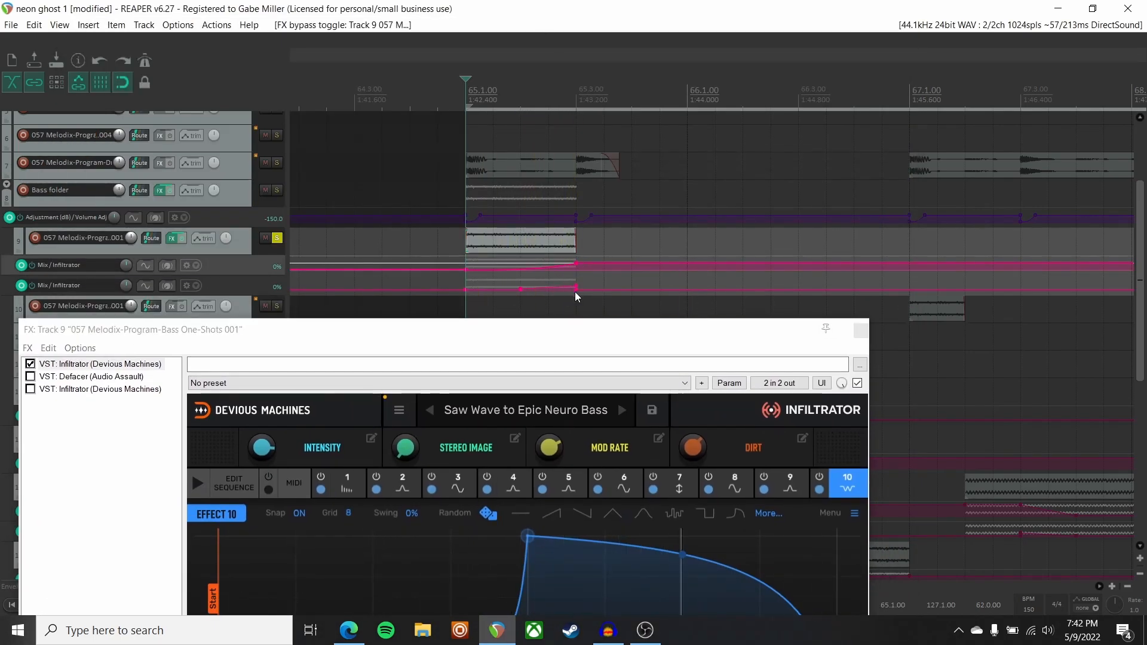
right_click(572, 263)
mouse_move(622, 327)
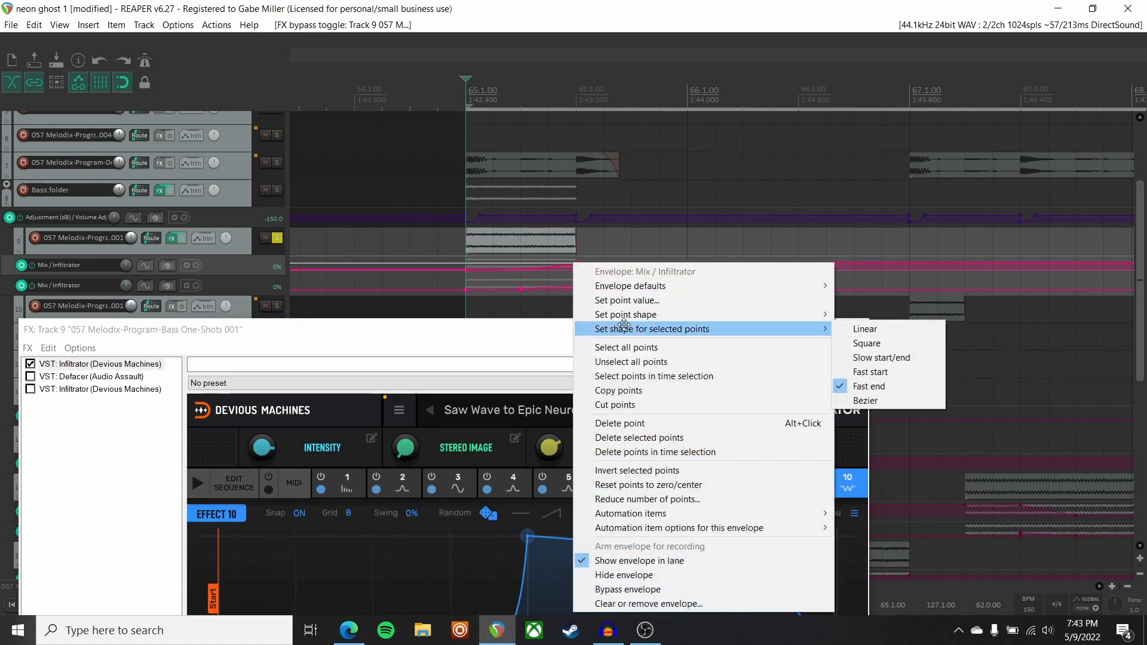
click(908, 388)
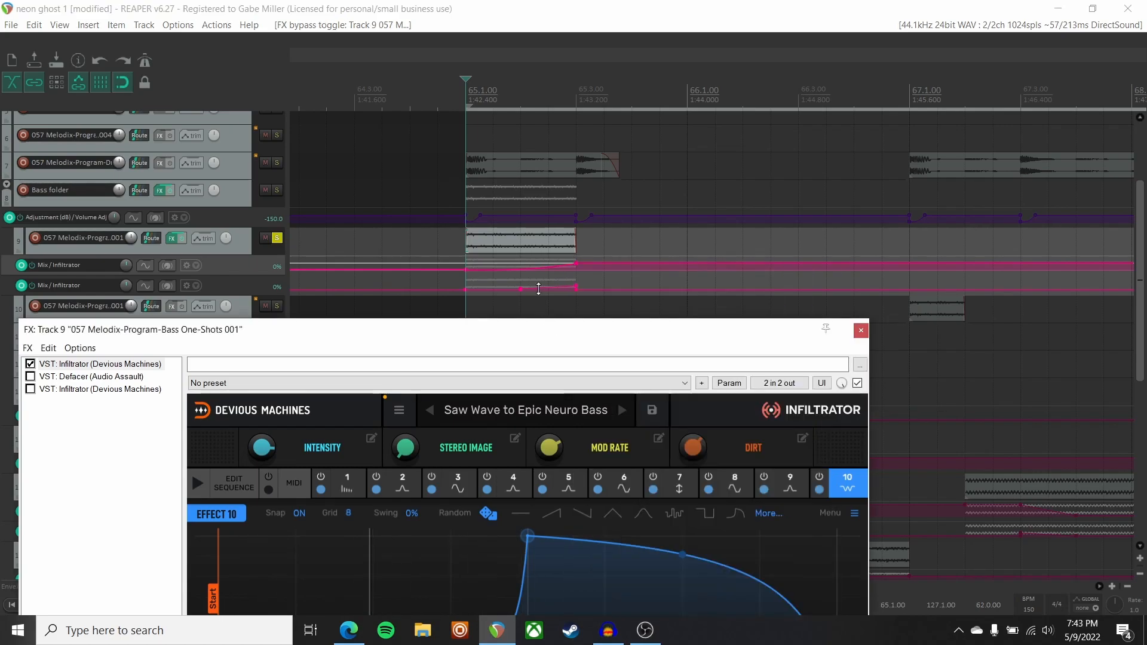
key(space)
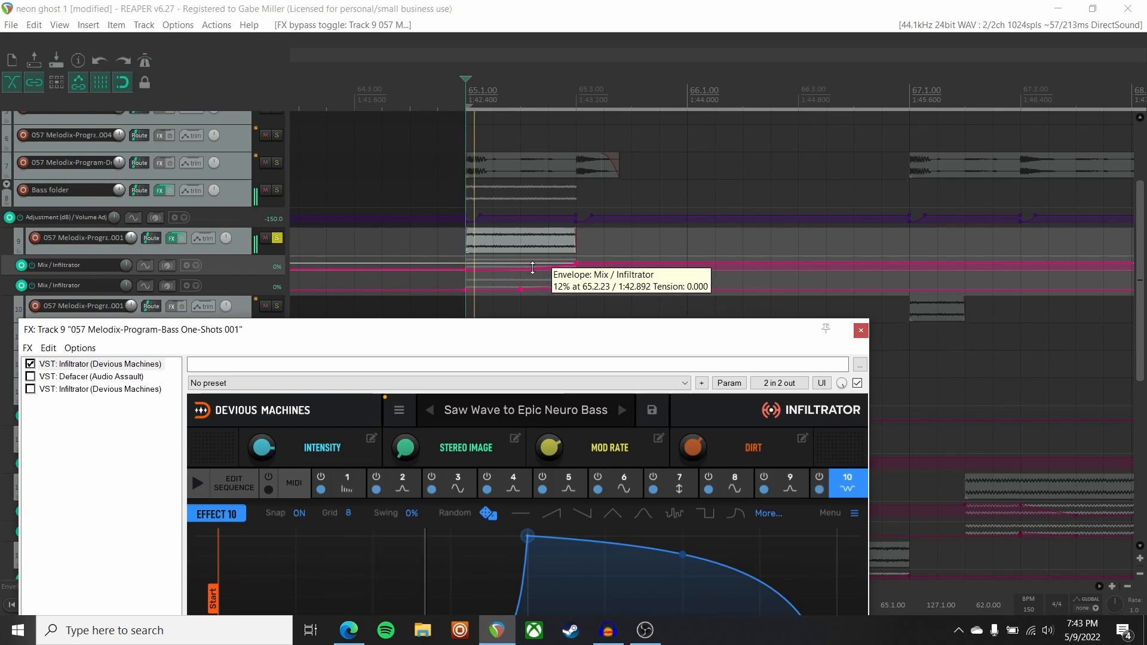
key(space)
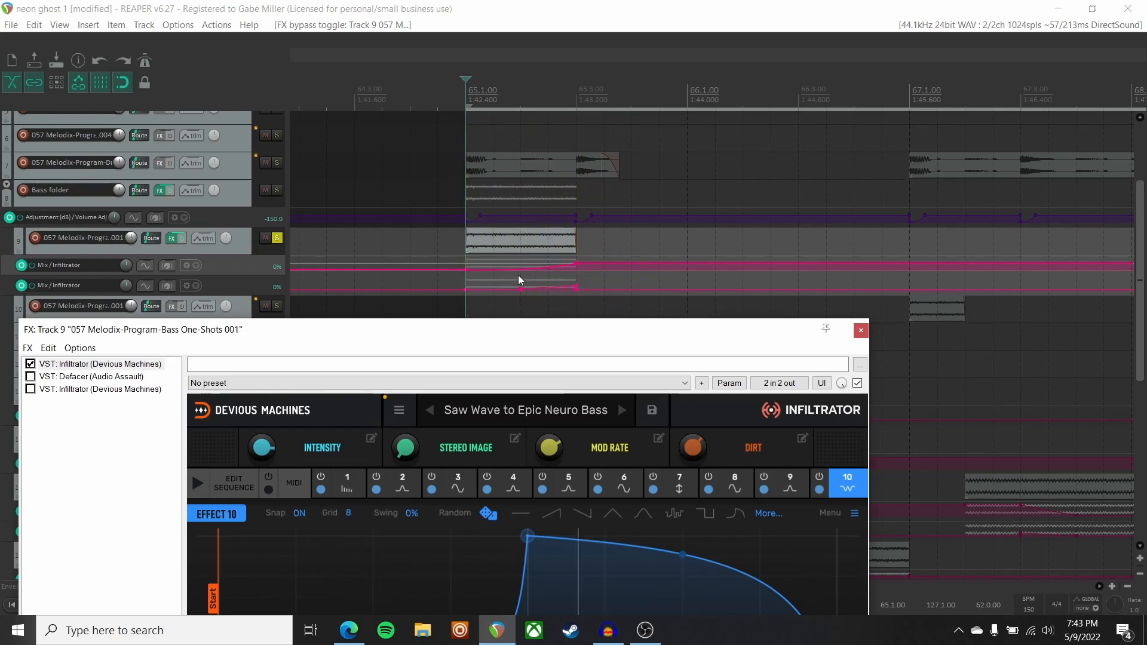
Enable Defacer and the second Infiltrator with the Parallel Twister preset on track 9, and close the effects window.
drag(418, 338, 528, 290)
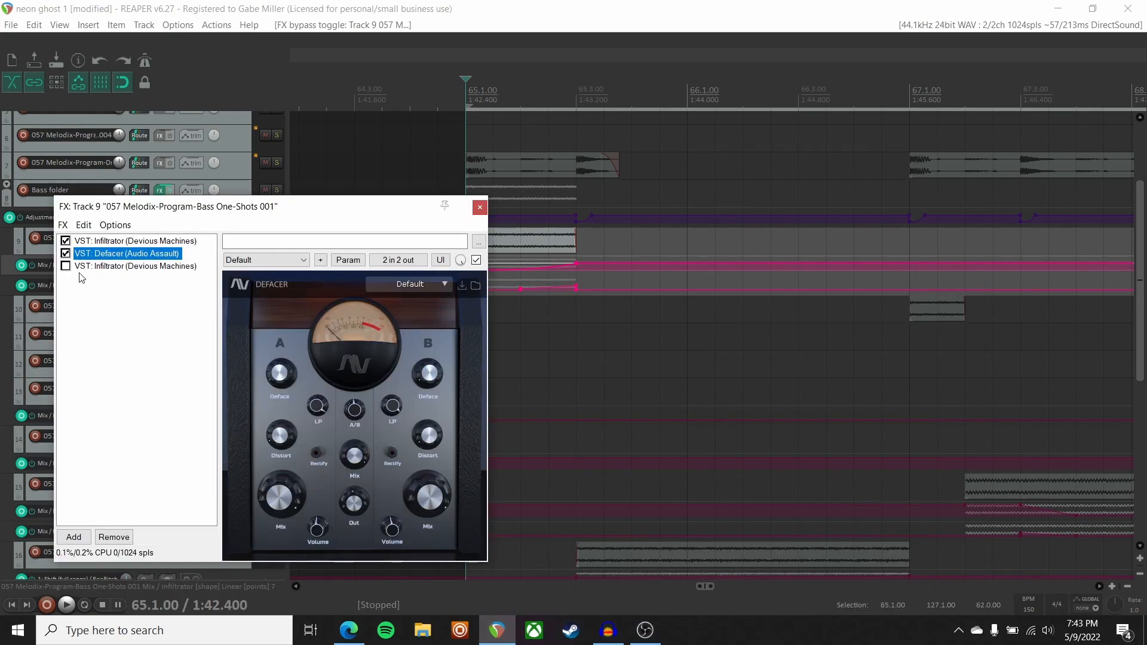
click(111, 266)
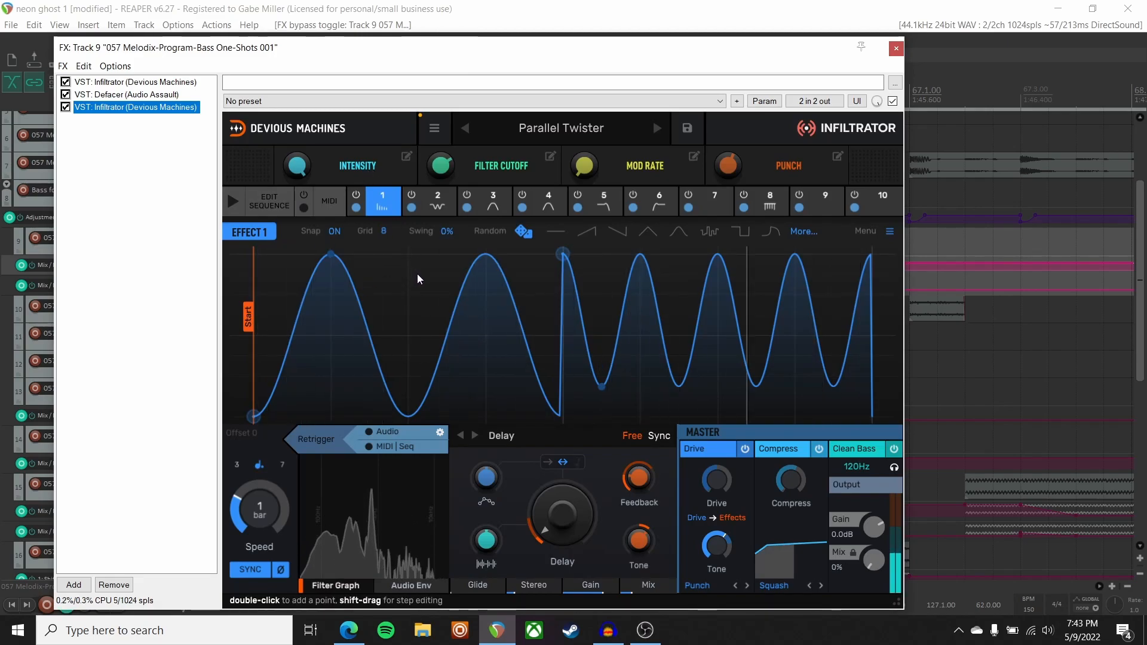
click(896, 49)
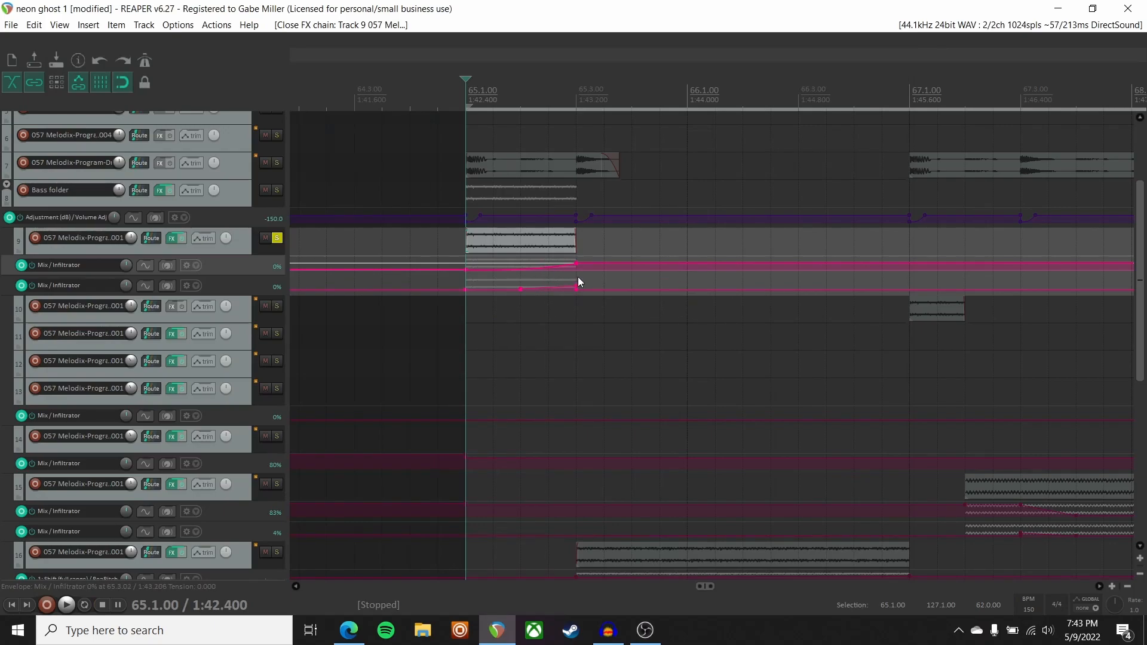
Unsolo track 9 and play the full arrangement from 69.1.00.
click(236, 270)
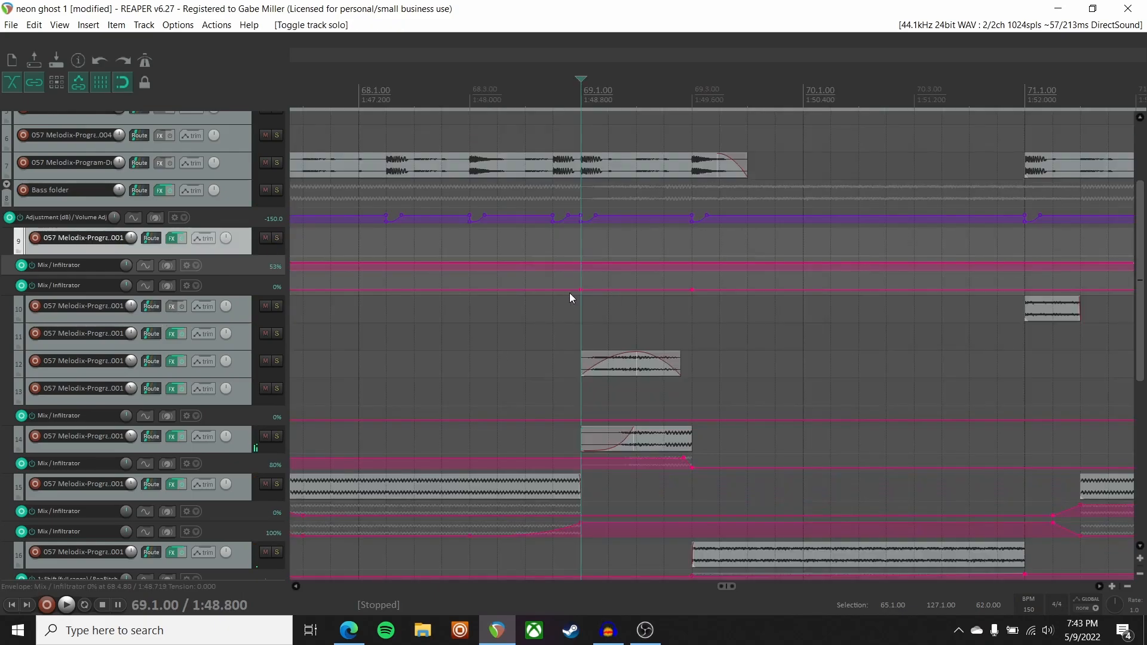
key(space)
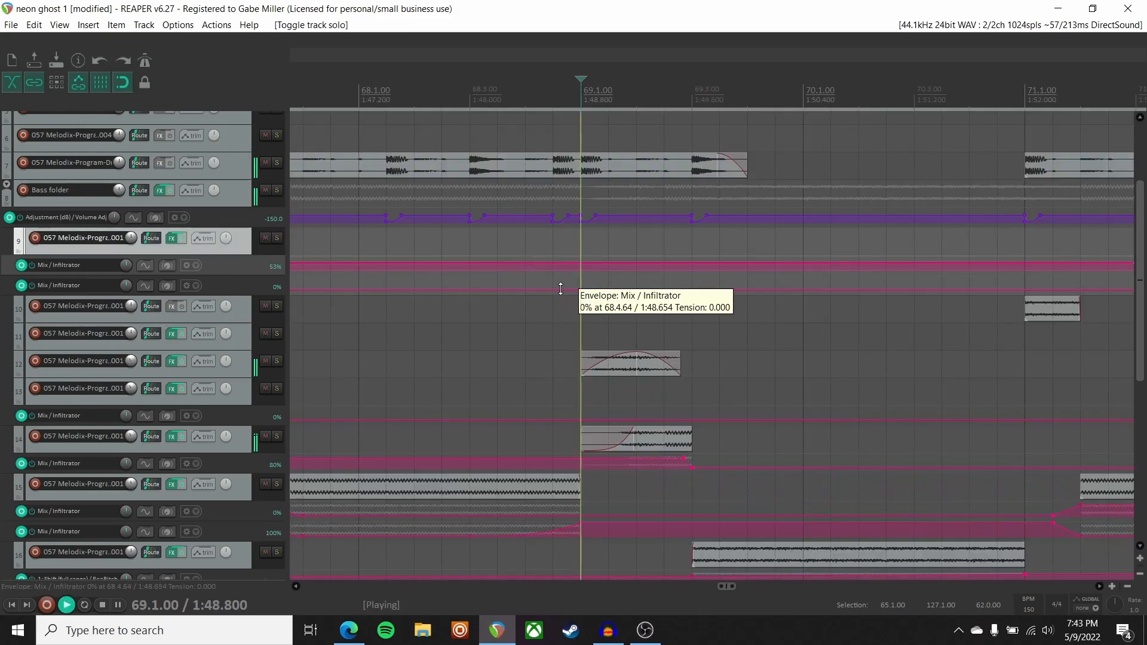
key(space)
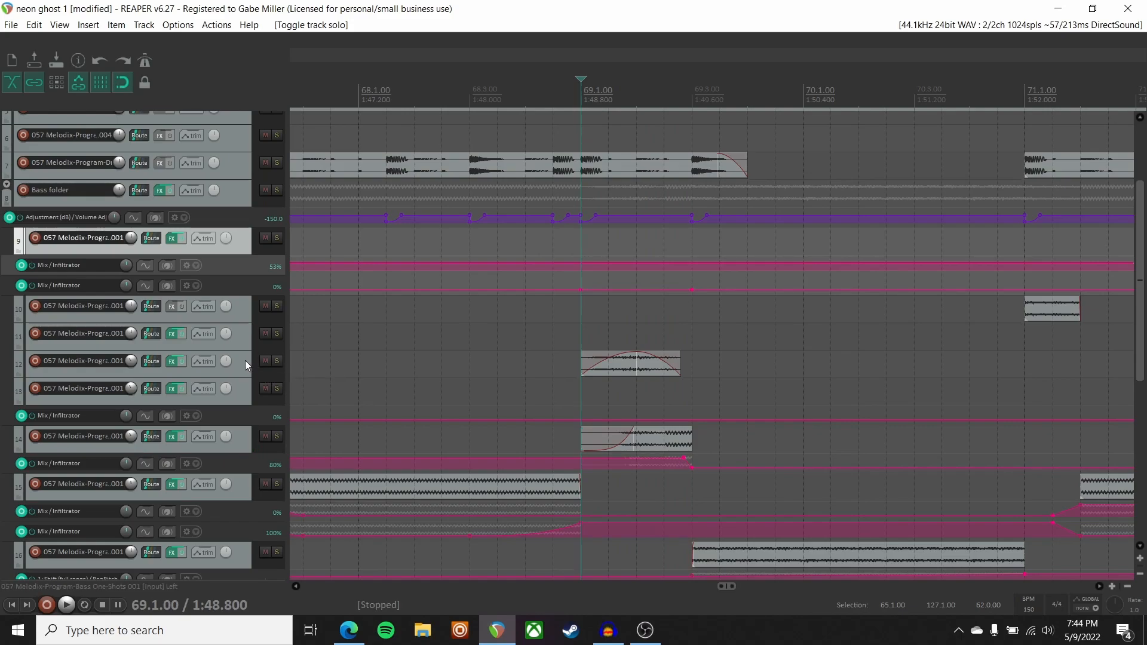
Solo track 14, bypass its effects and play its clip from 69.1.00.
click(277, 436)
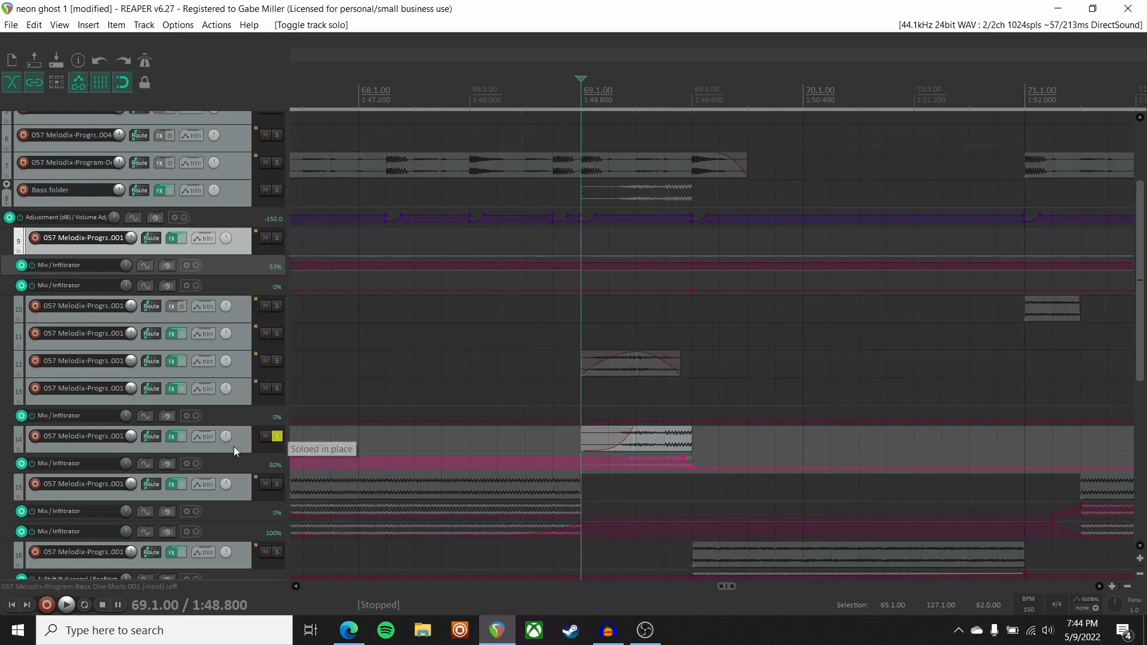
click(182, 437)
key(space)
key(space)
Remove the fade-in from track 14's clip and play the dry sound.
drag(632, 434, 534, 433)
key(space)
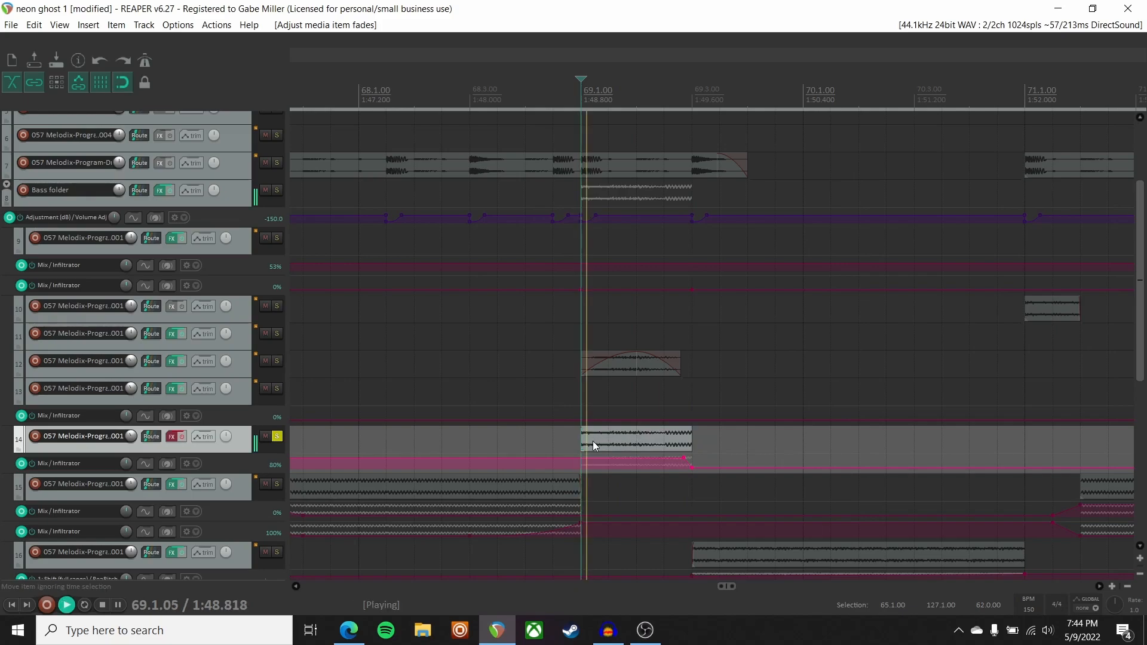
key(space)
Re-enable track 14's effects, restore the clip's fade-in to about half its length and unsolo the track.
click(184, 439)
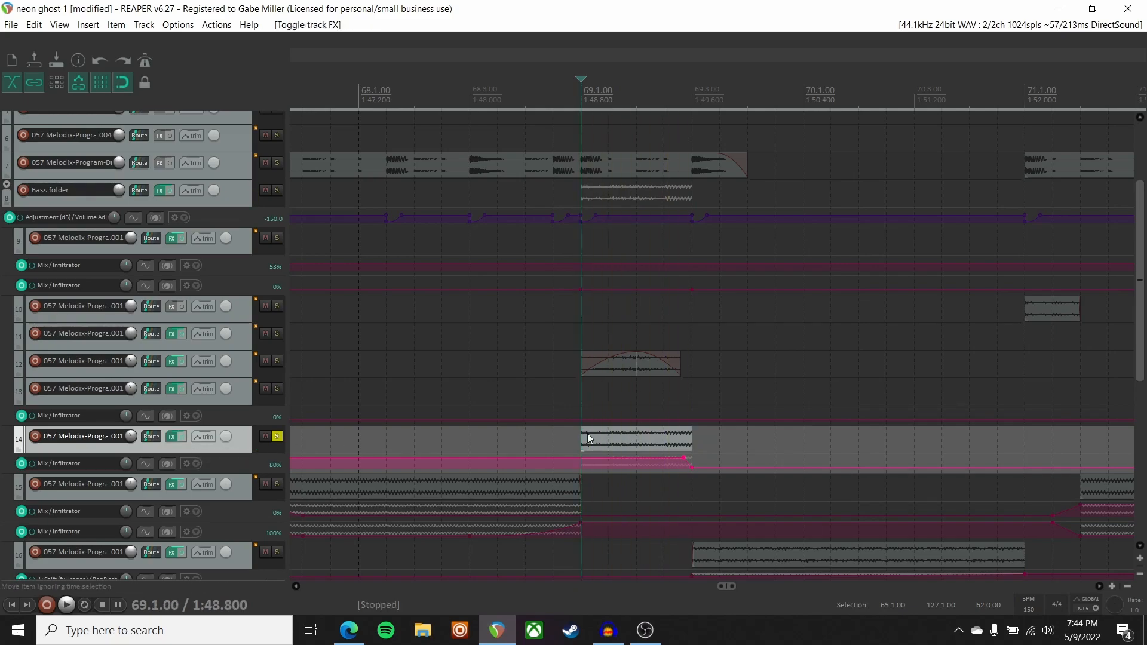
drag(586, 432, 635, 432)
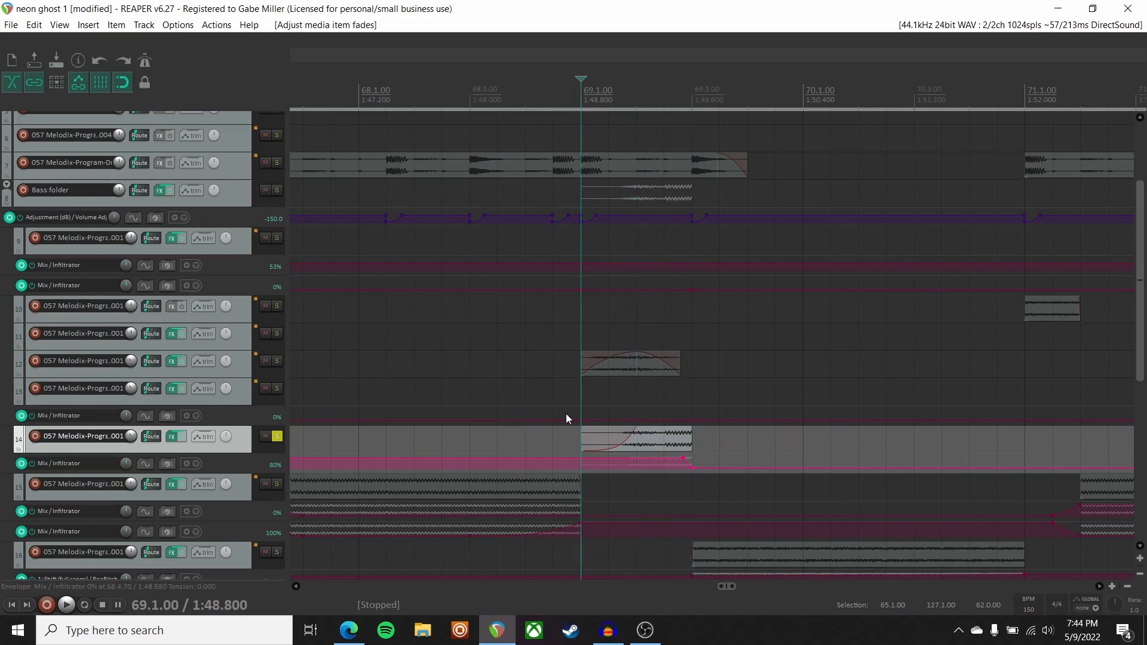
click(278, 435)
Solo track 12 and open its effect chain to examine effects 3, 4 and 7 of Infiltrator's In A Can preset.
click(277, 361)
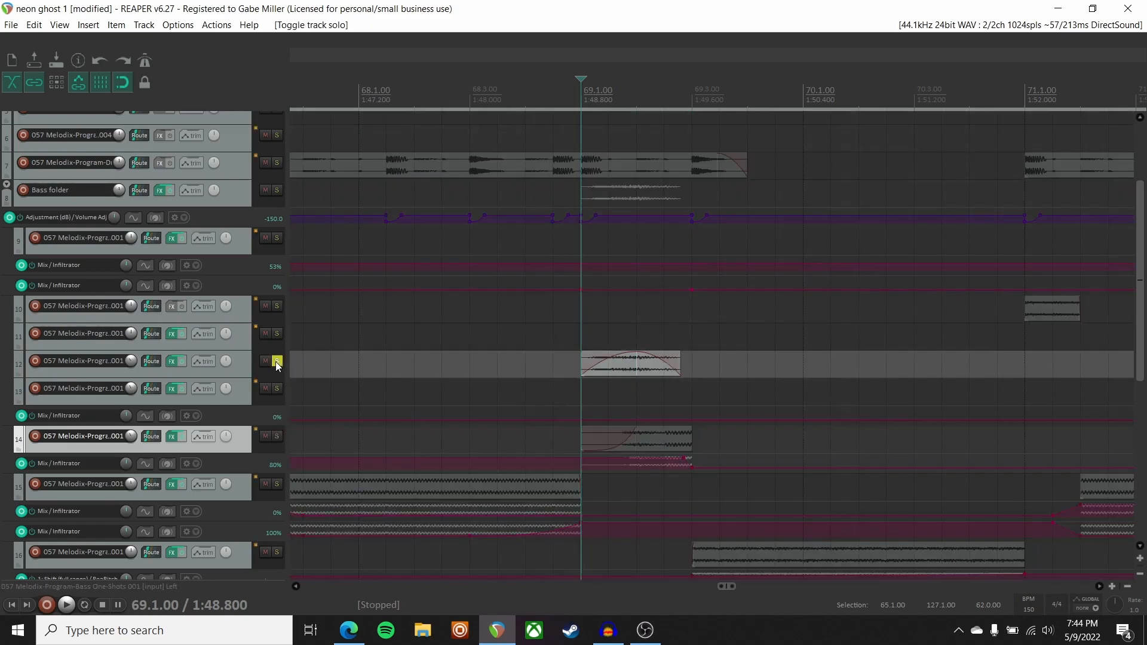
click(236, 362)
key(f)
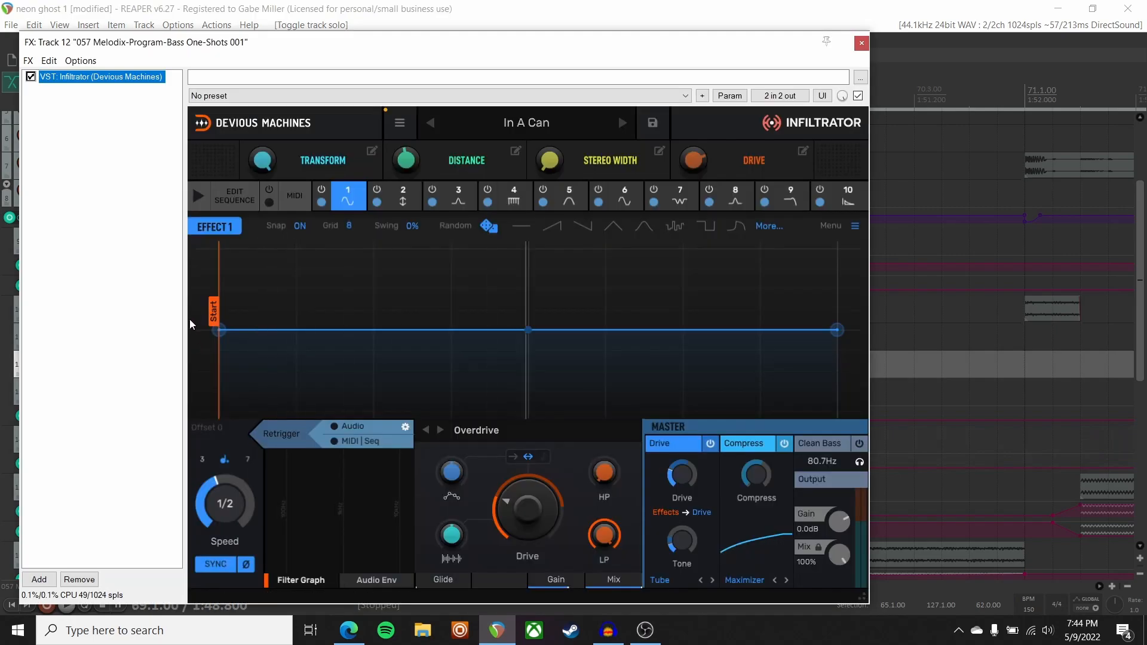
click(459, 196)
click(514, 194)
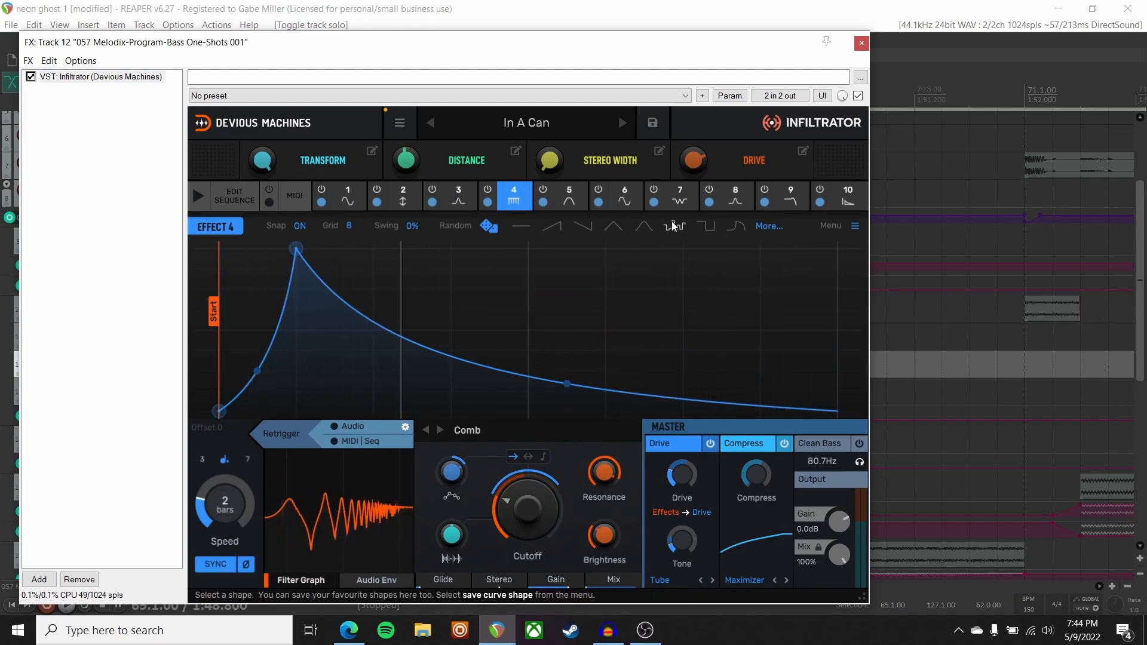
click(680, 194)
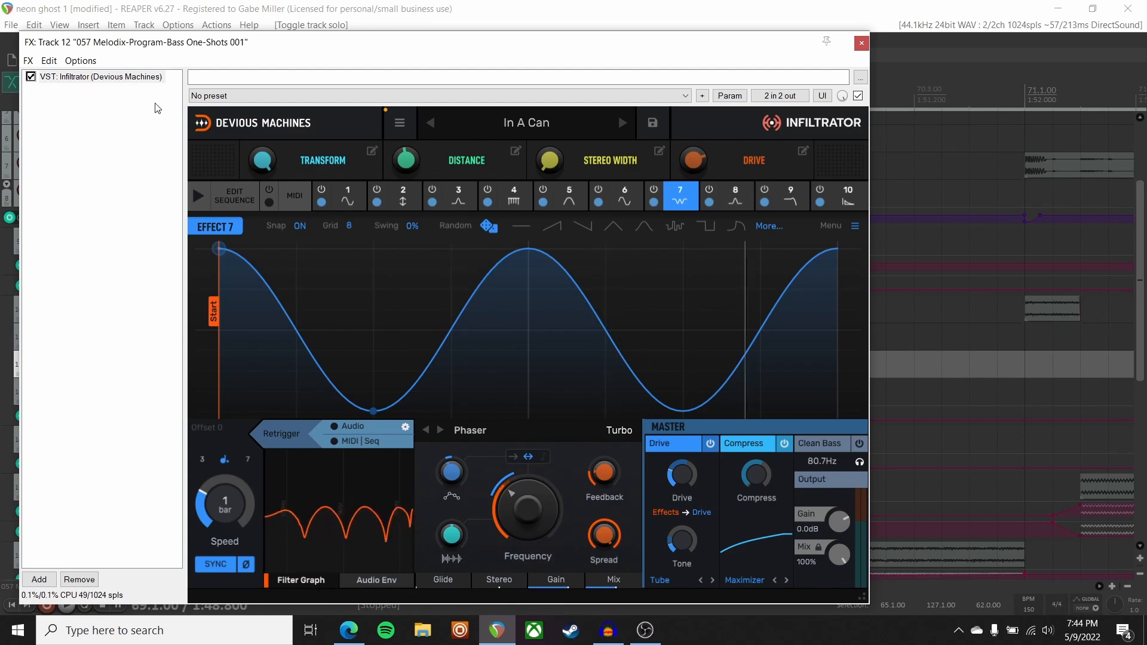
Close track 12's effects window and play its soloed clip from 69.1.00.
click(862, 43)
key(space)
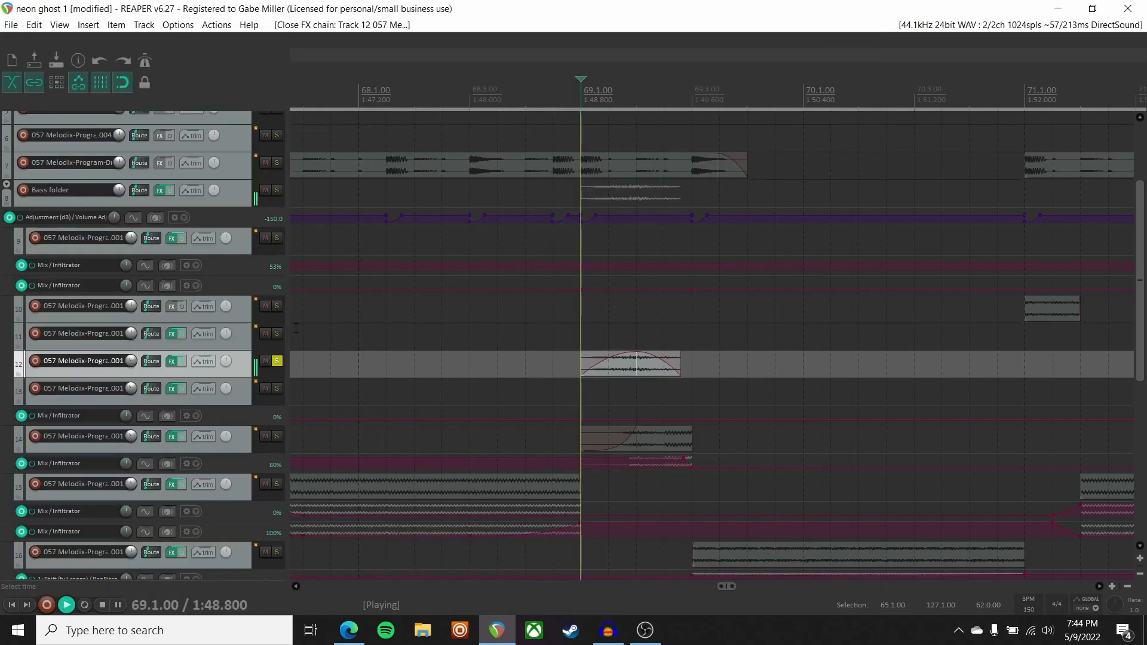
key(space)
Switch the solo from track 12 to track 14 and select track 14.
click(277, 361)
click(277, 436)
click(242, 439)
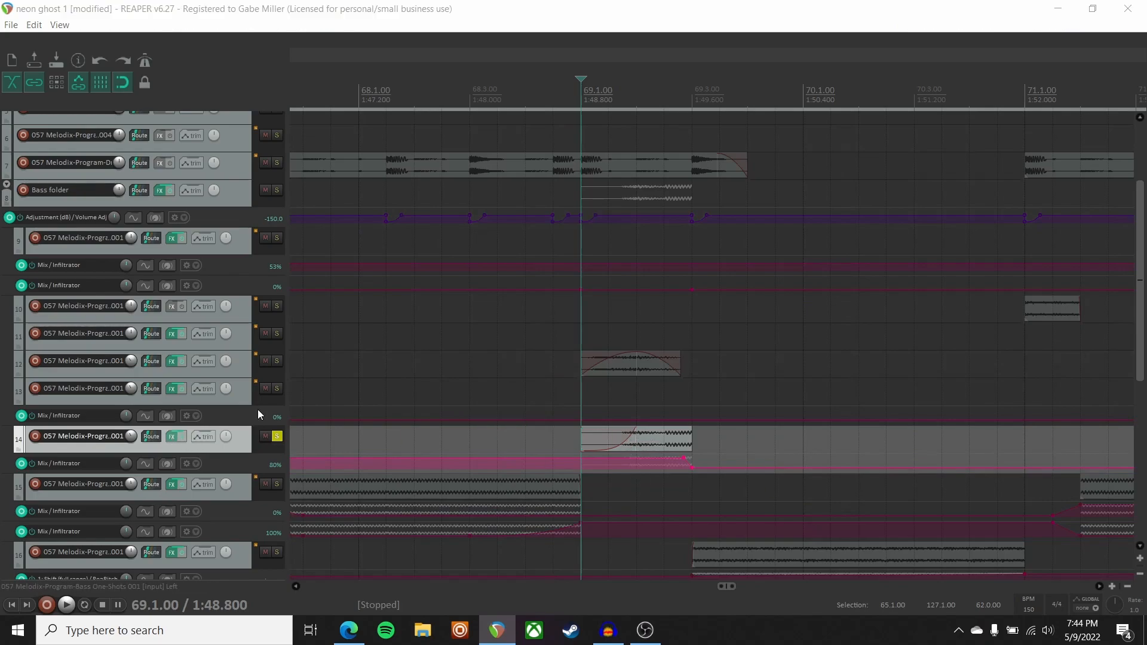
Open track 14's effect chain with only the Infiltrator Bauchmiezeln preset enabled and play the clip.
click(171, 436)
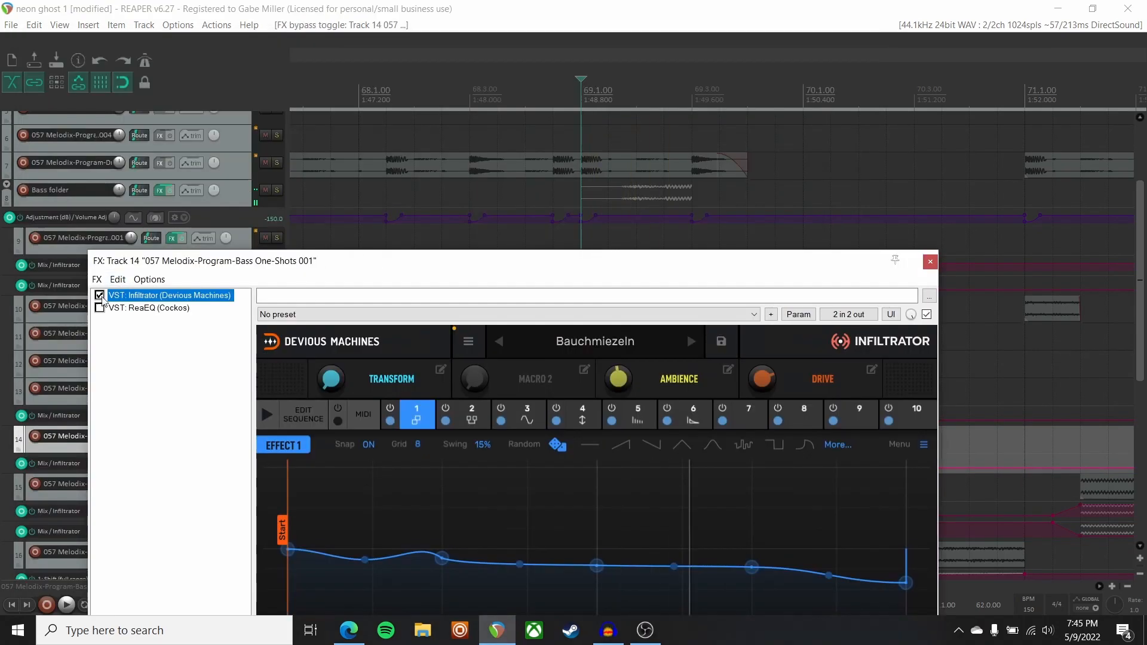
drag(326, 265, 343, 55)
key(space)
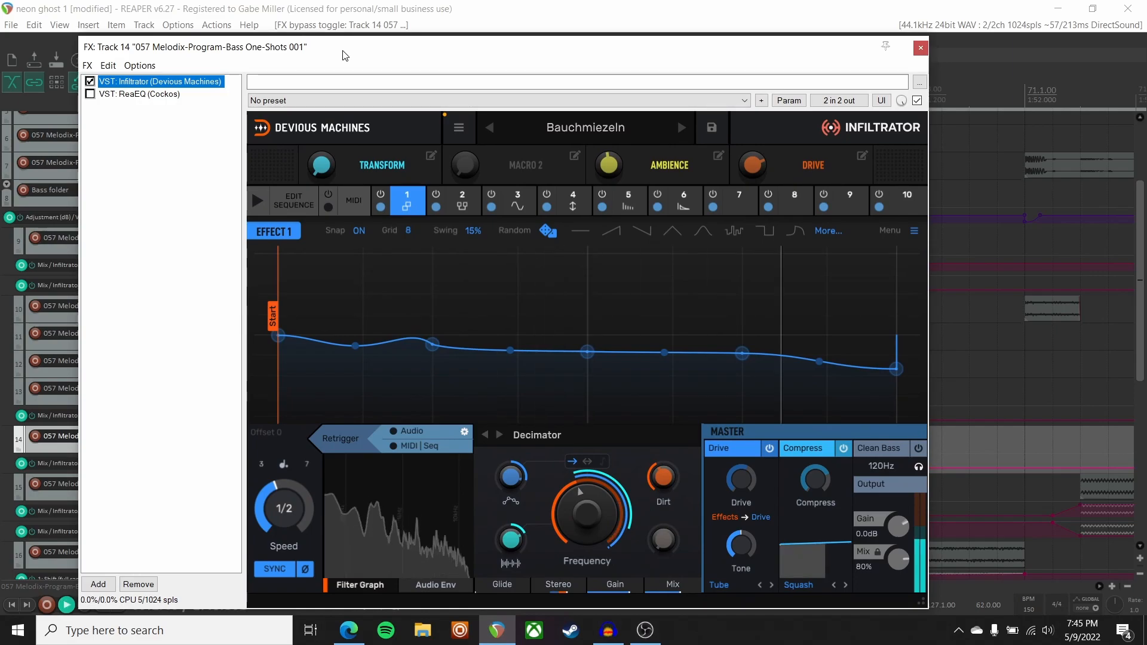
Enable ReaEQ after Infiltrator in track 14's effect chain and play the clip from 69.1.00.
key(space)
click(138, 96)
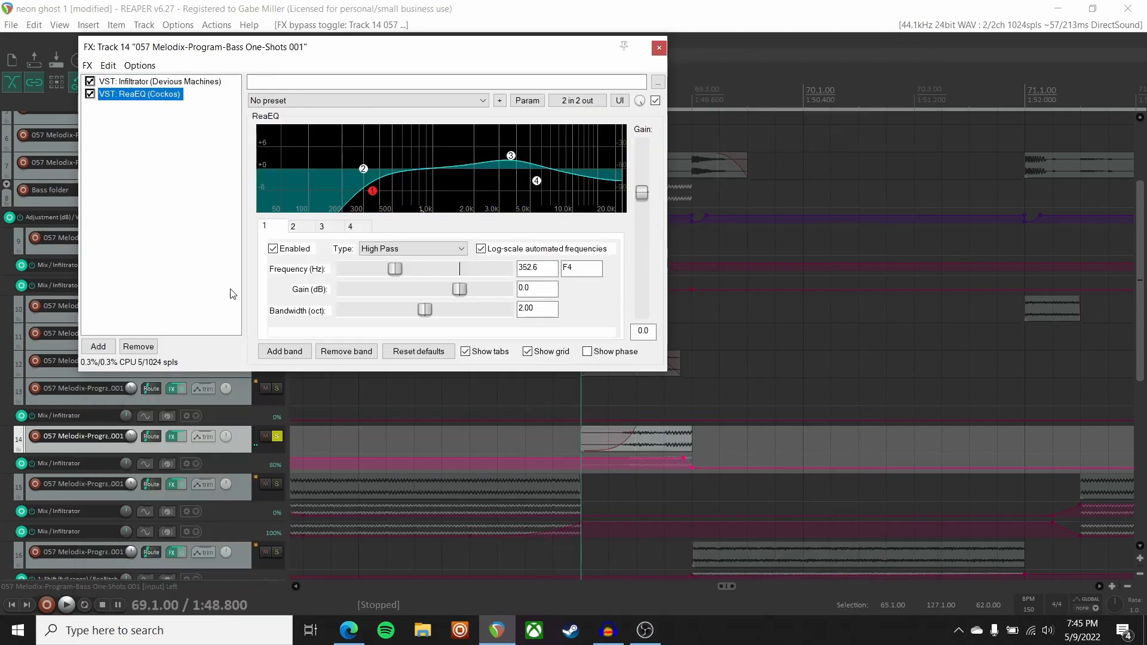
drag(509, 53, 420, 56)
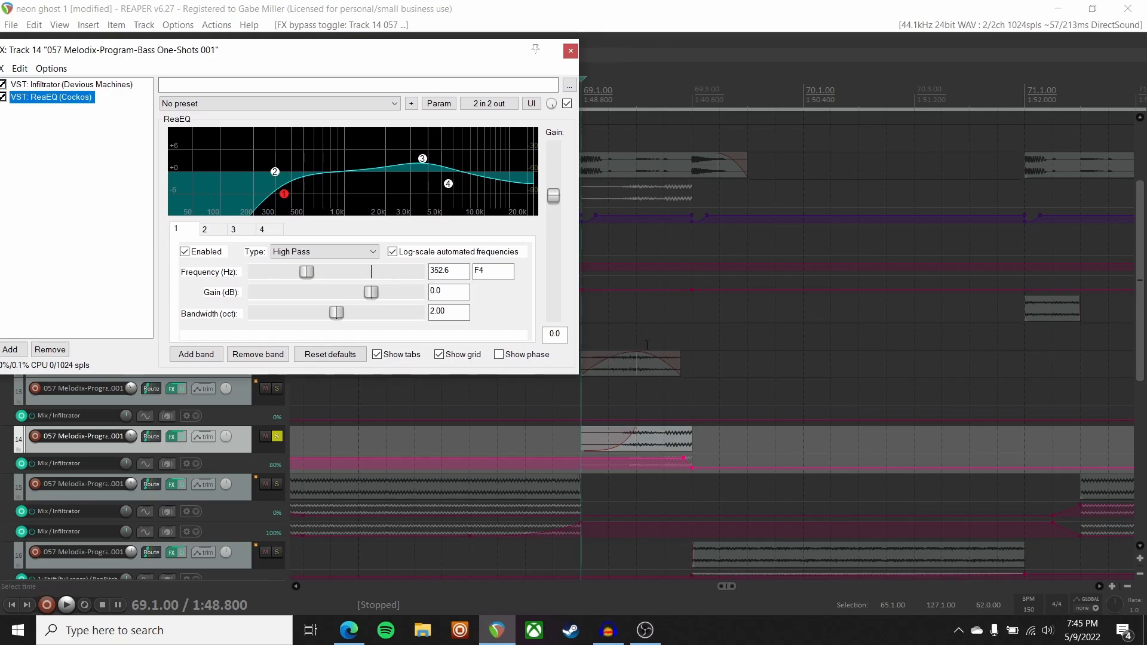
key(space)
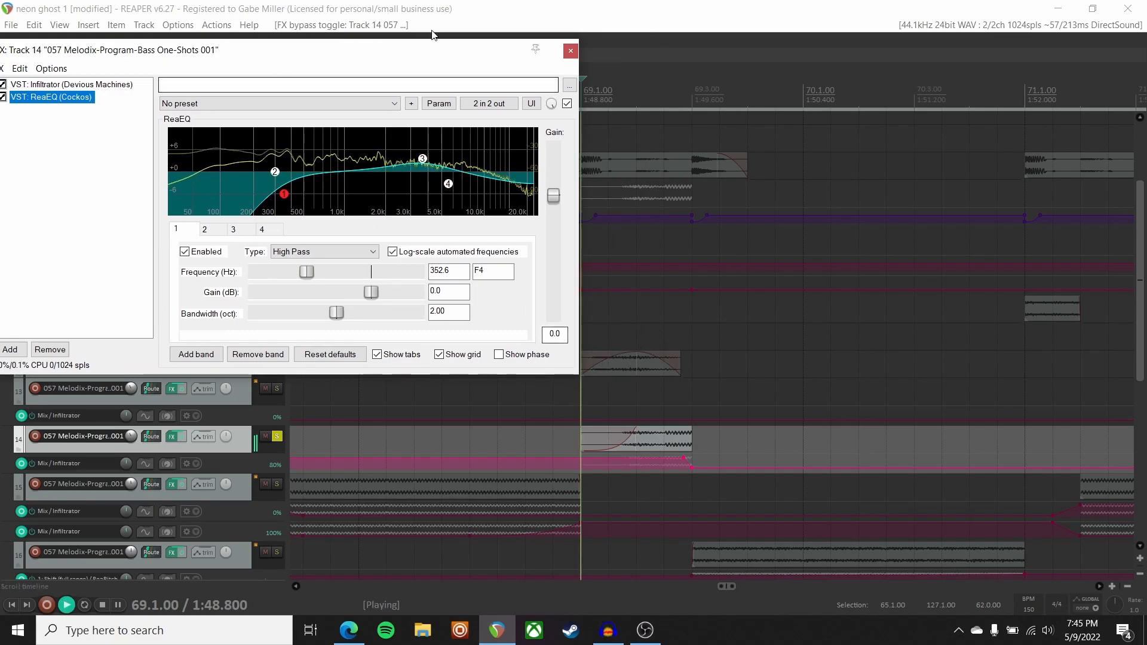
Close track 14's effects window and play from 69.1.00 with the solo cleared.
click(570, 51)
key(space)
click(276, 362)
key(space)
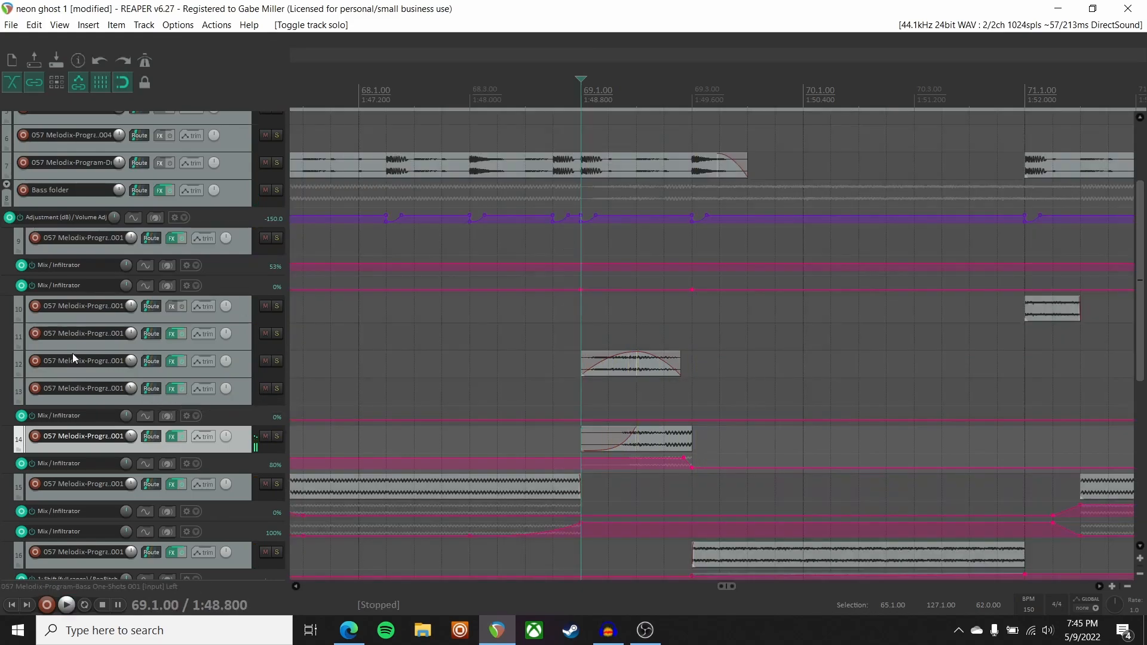
Look over the clips and Mix / Infiltrator envelopes of bass tracks 9 to 16 between bars 67 and 73.
scroll(91, 349, down, 7)
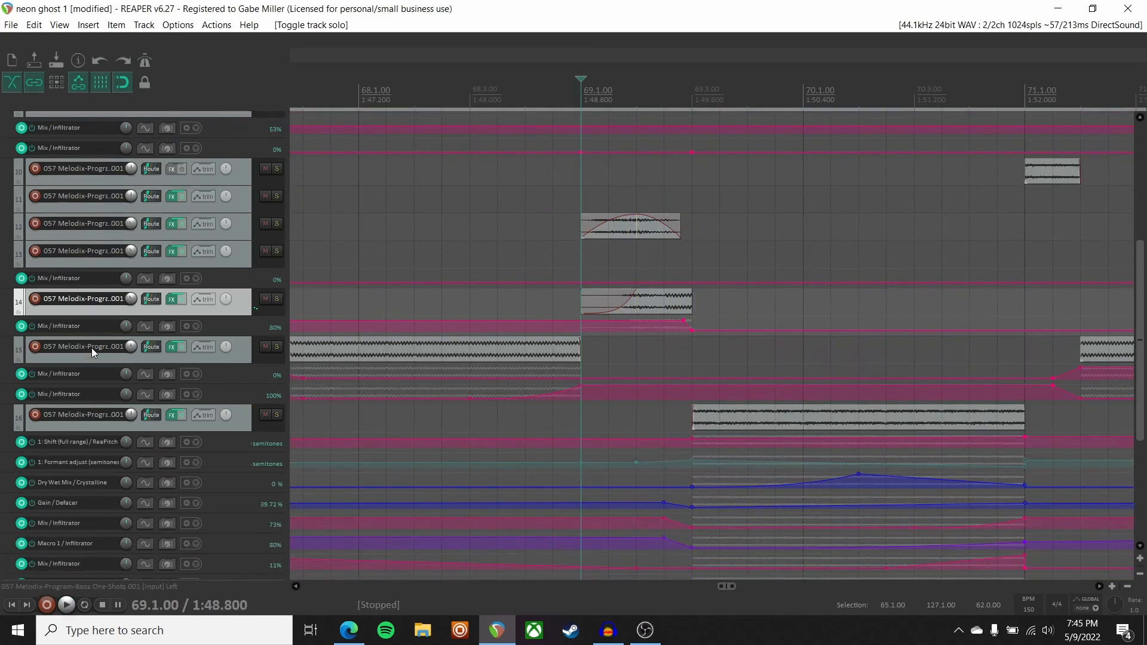
scroll(91, 346, right, 3)
scroll(95, 341, left, 2)
scroll(116, 332, up, 5)
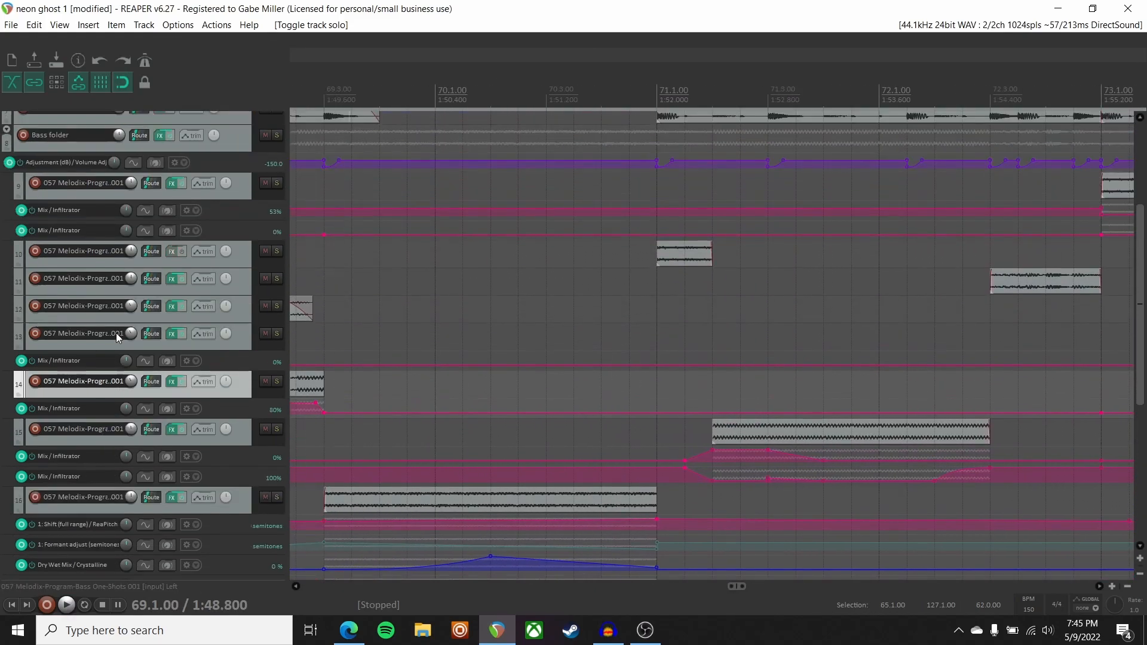
scroll(116, 332, left, 3)
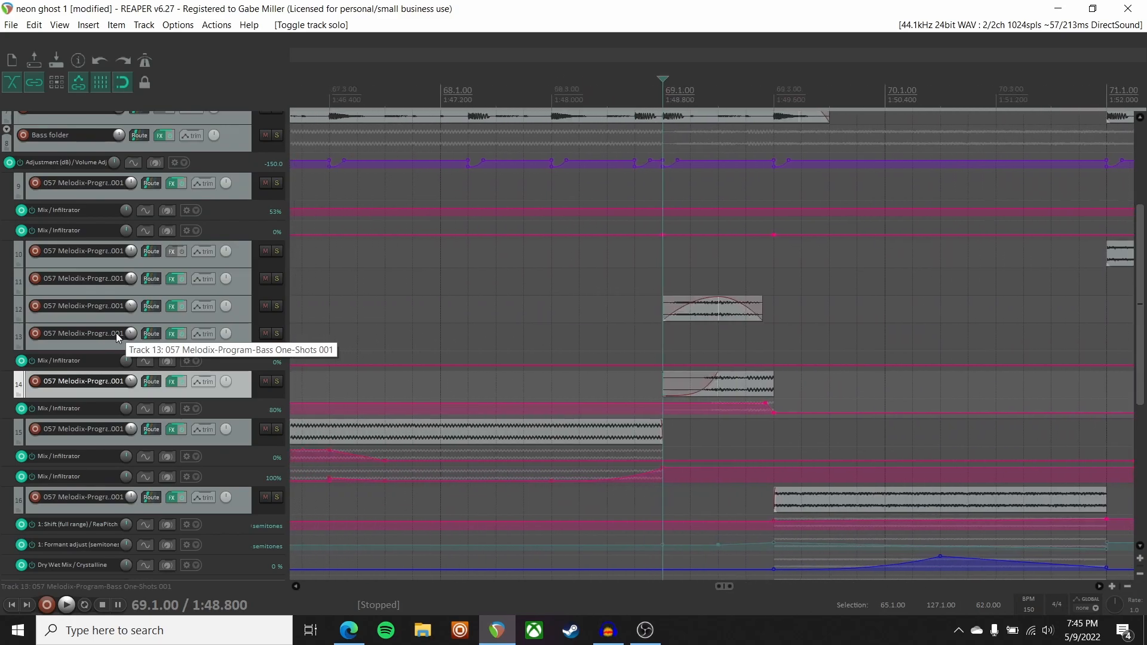
scroll(116, 332, up, 3)
scroll(117, 332, down, 11)
scroll(117, 333, up, 13)
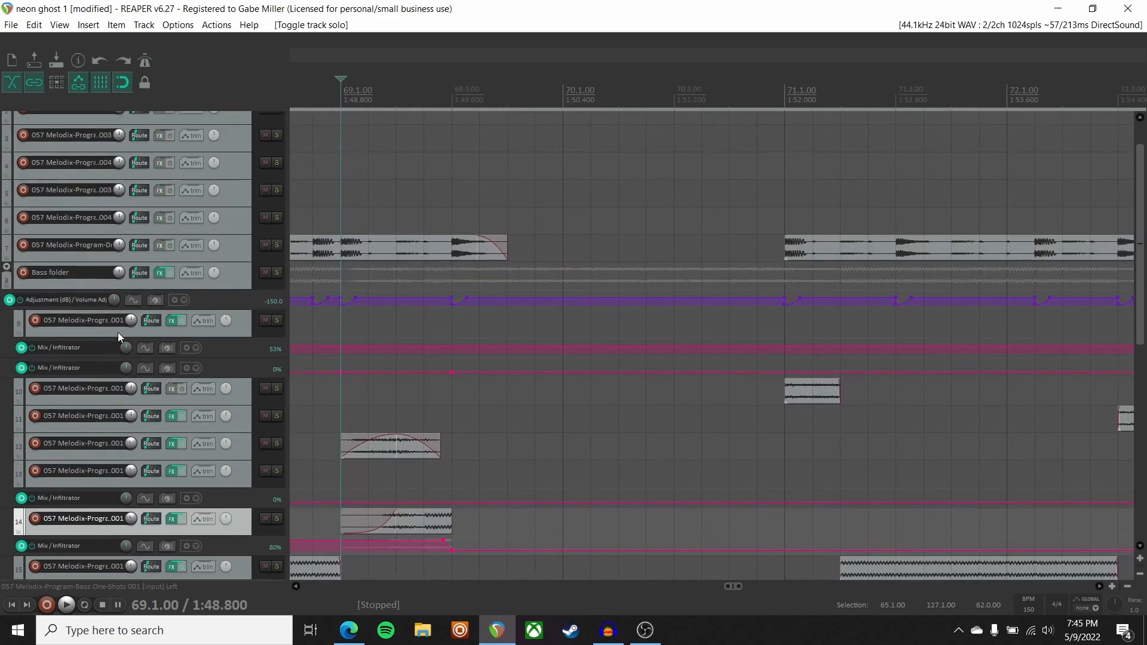
scroll(118, 332, down, 4)
scroll(117, 332, left, 4)
scroll(117, 332, up, 5)
scroll(669, 199, left, 4)
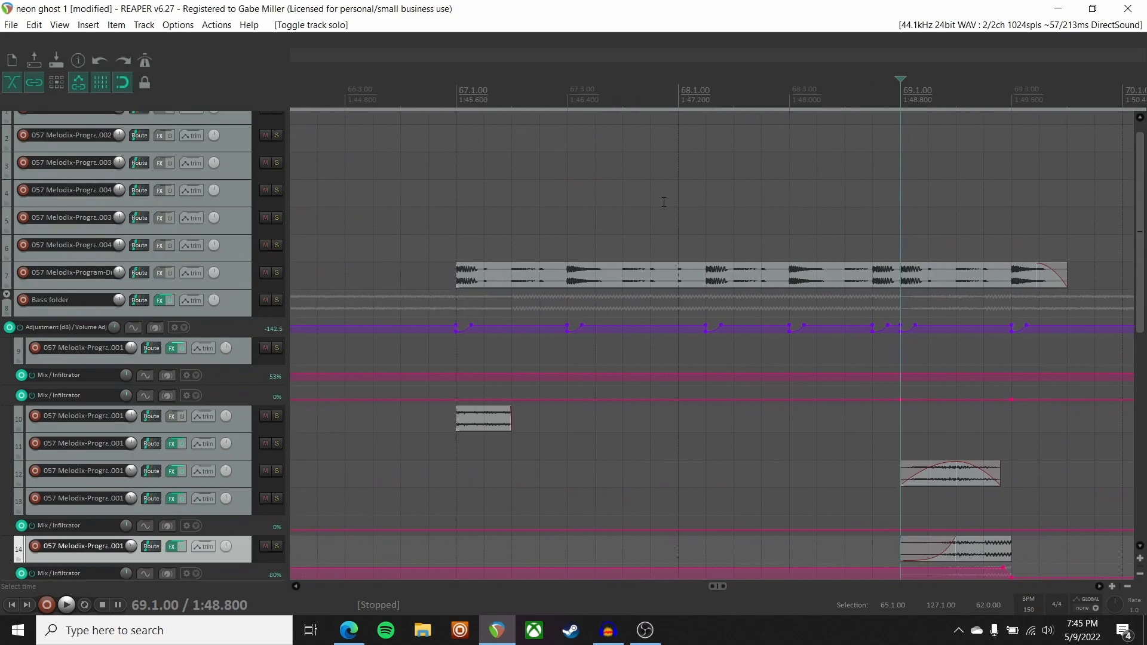
Play the bass tracks from 67.1.00, and open the soloed track 15's effect chain with all three effects bypassed.
click(456, 305)
key(space)
scroll(382, 335, down, 3)
scroll(158, 345, down, 10)
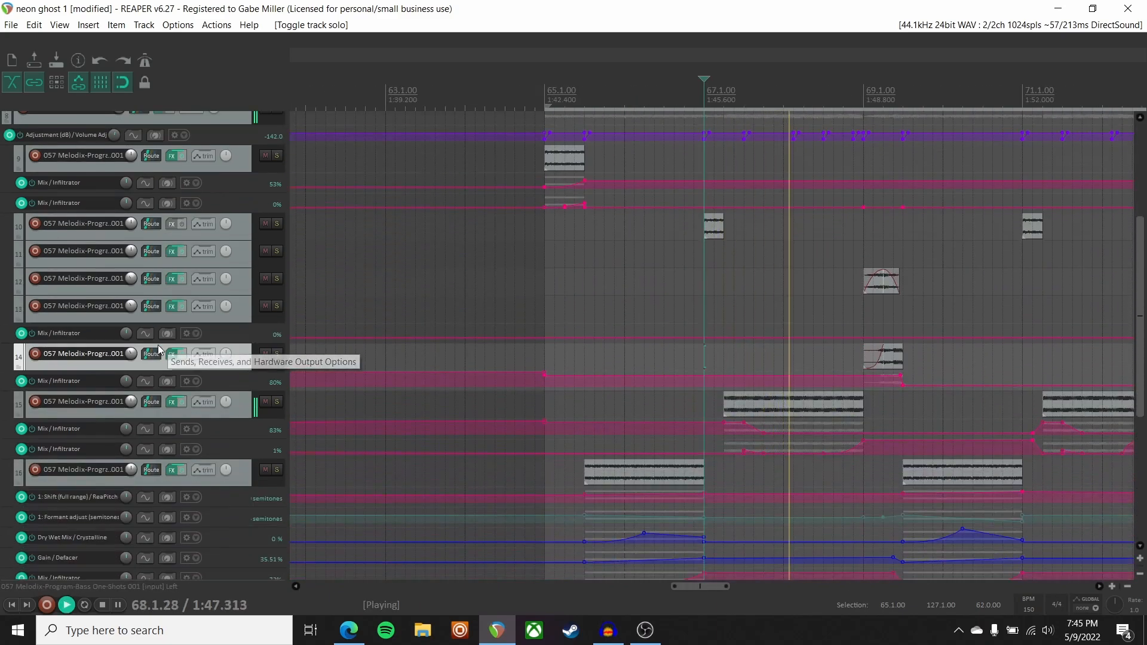
key(space)
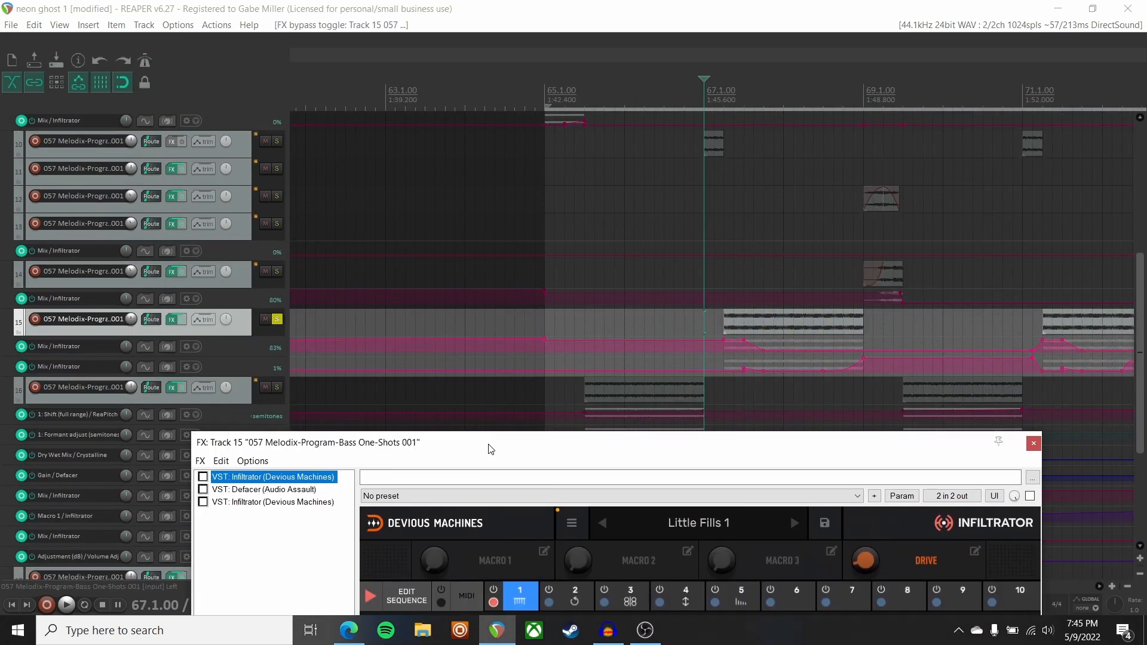
Enable only the first Infiltrator in track 15's chain and examine its Little Fills 1 preset for the clip at 67.2.00.
key(space)
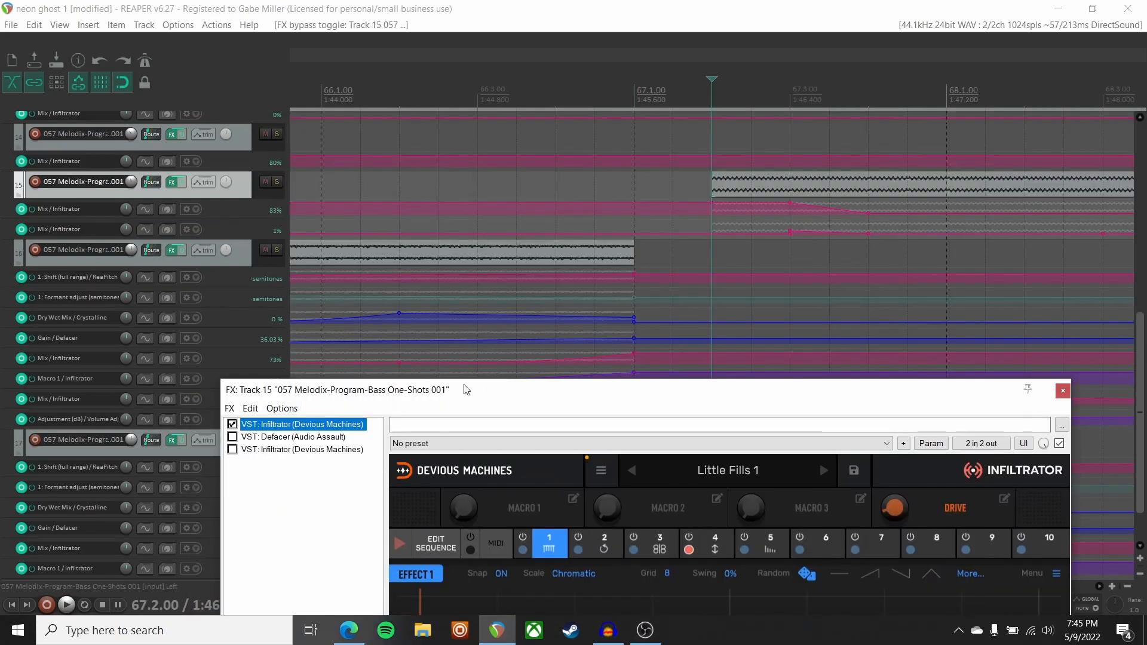
drag(466, 389, 313, 101)
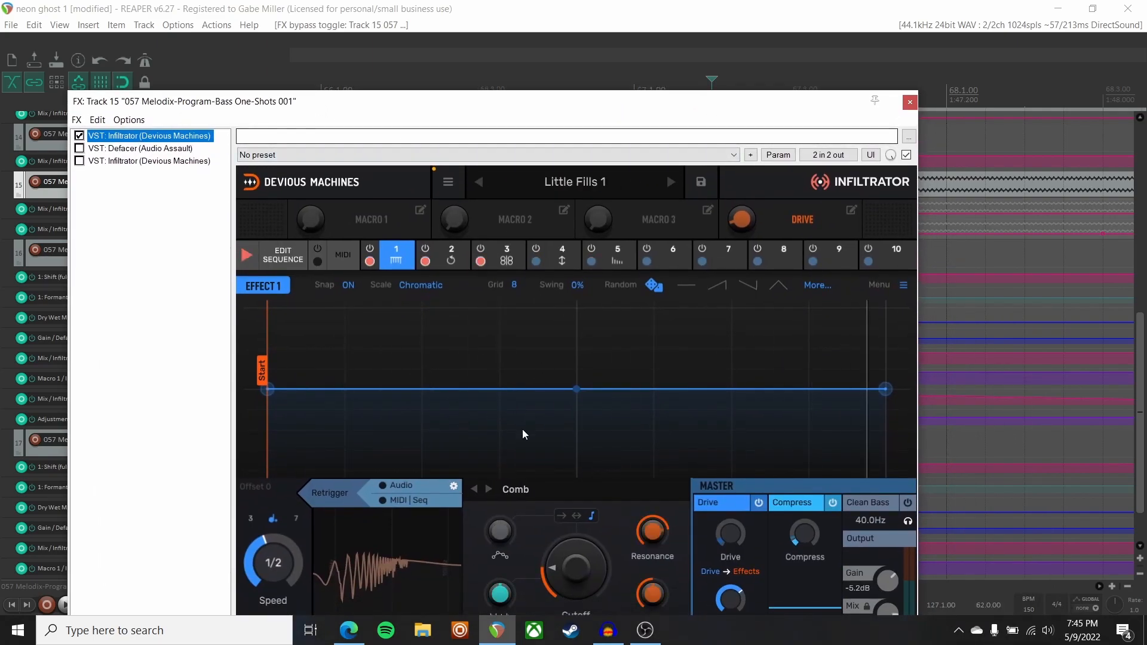
drag(777, 103, 835, 497)
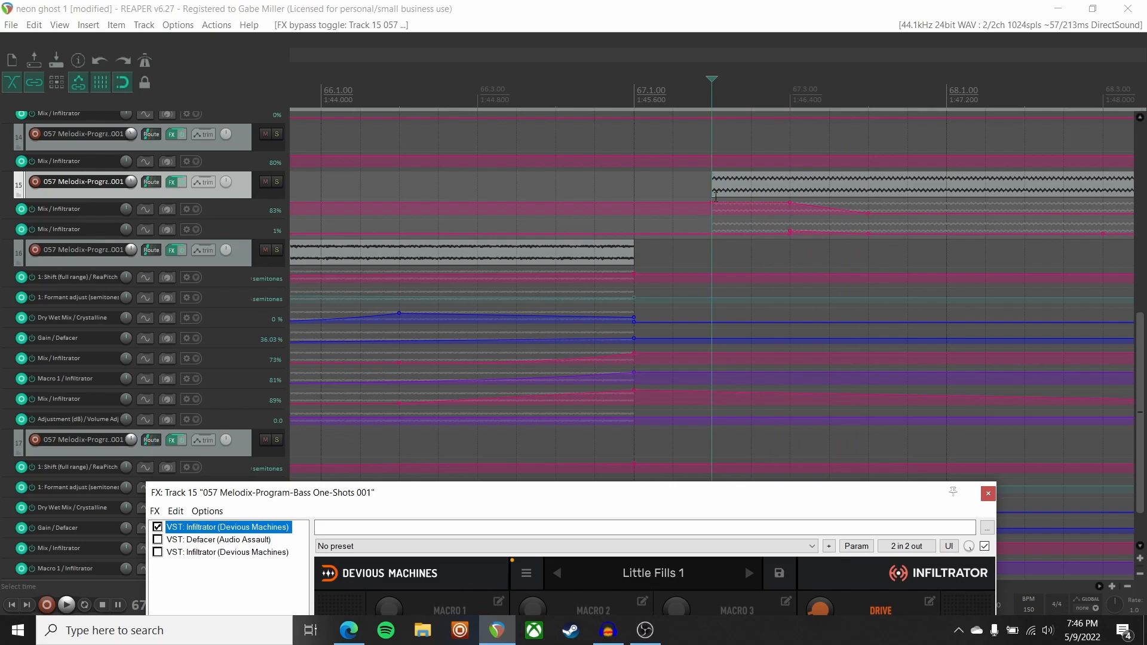
scroll(648, 312, right, 3)
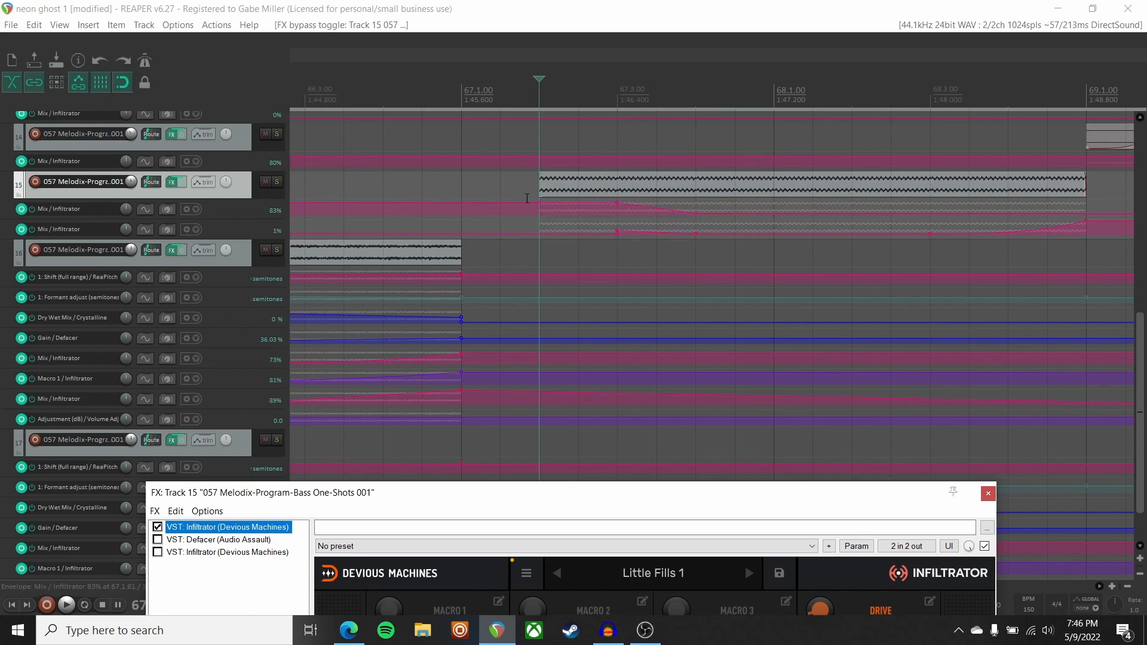
Raise track 15's first Mix / Infiltrator envelope point at 67.4.00 to about 86%, play the clip, and lower the point back.
drag(691, 210, 693, 103)
key(space)
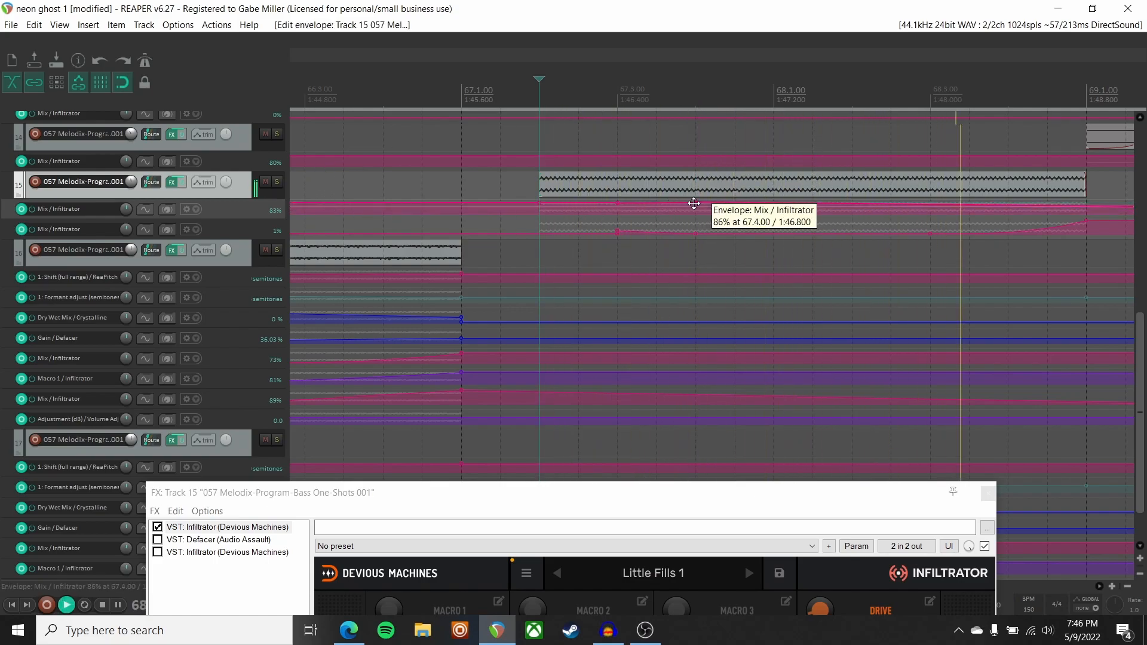
drag(695, 204, 702, 361)
Enable Defacer in track 15's effect chain and compare the clip's sound by playing it with the effect toggled.
drag(641, 497, 654, 365)
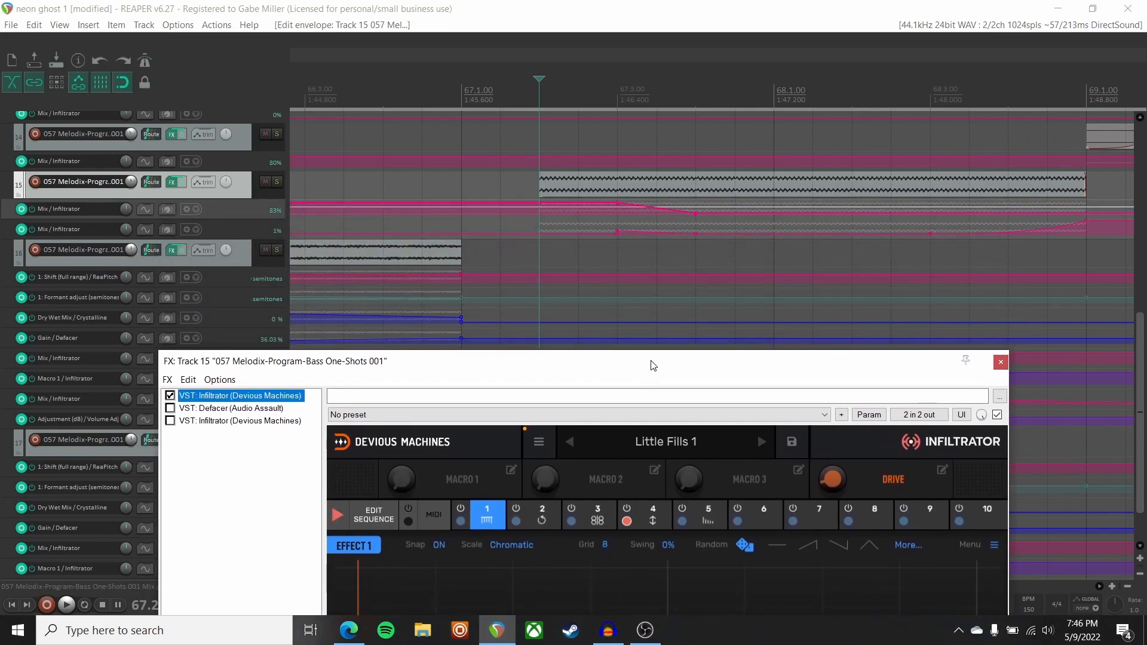
click(688, 223)
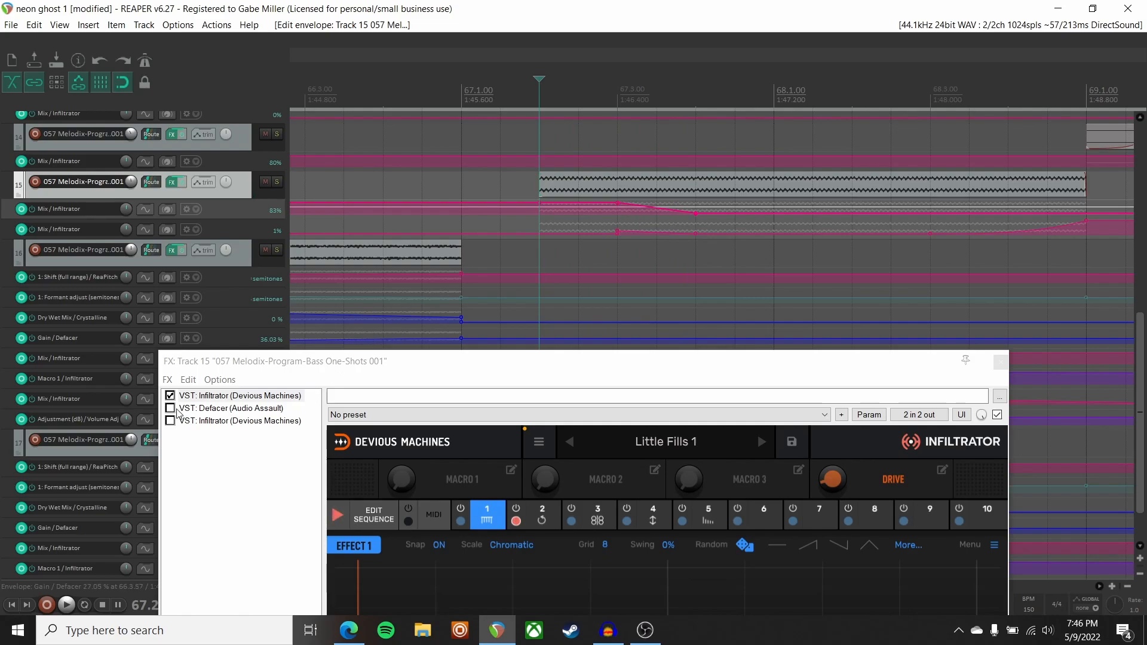
drag(353, 361, 353, 193)
click(169, 241)
key(space)
click(169, 240)
click(169, 241)
mouse_move(385, 420)
key(space)
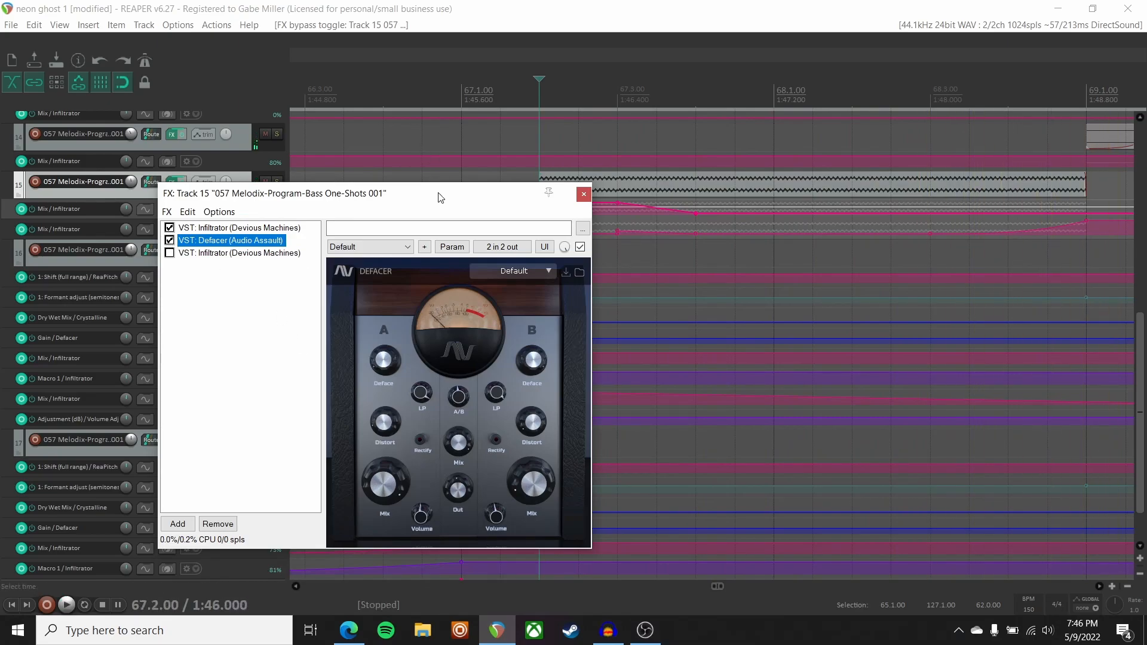
Enable track 15's second Infiltrator with the Saw Wave to Epic Neuro Bass preset and close the effects window to check its Mix envelope.
click(198, 254)
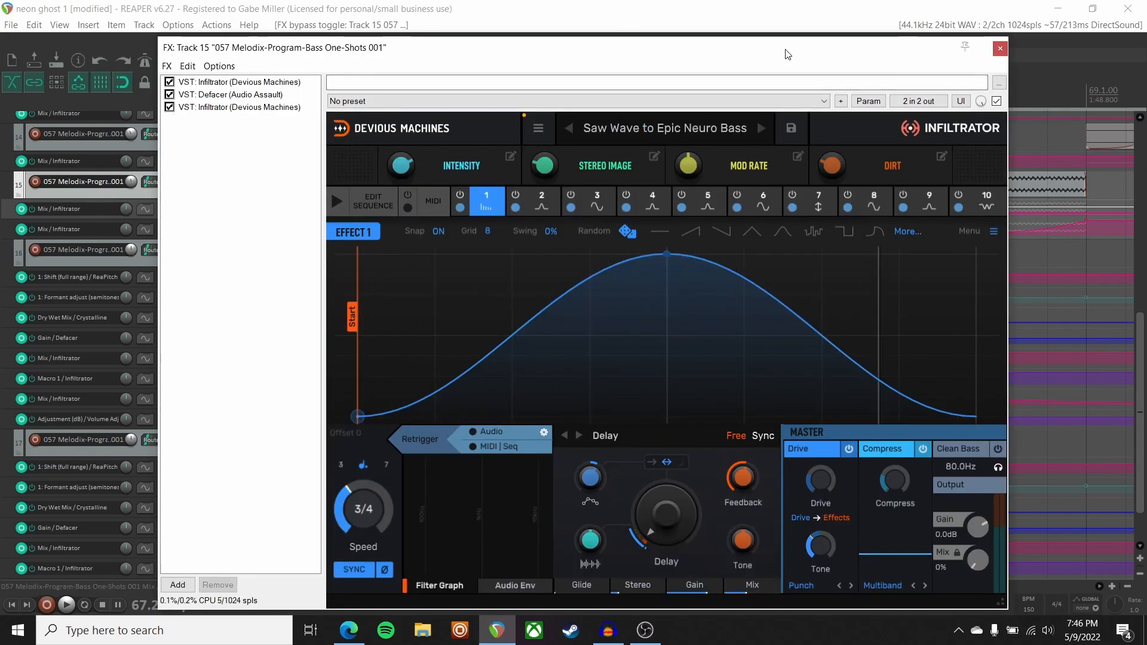
click(998, 49)
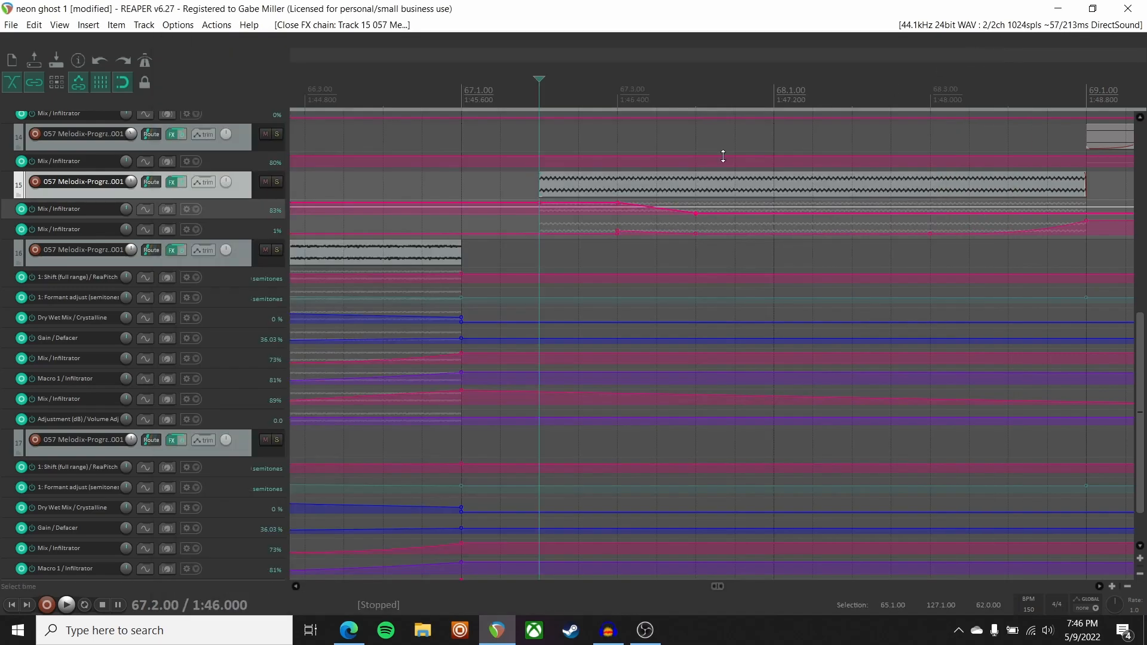
click(618, 231)
key(space)
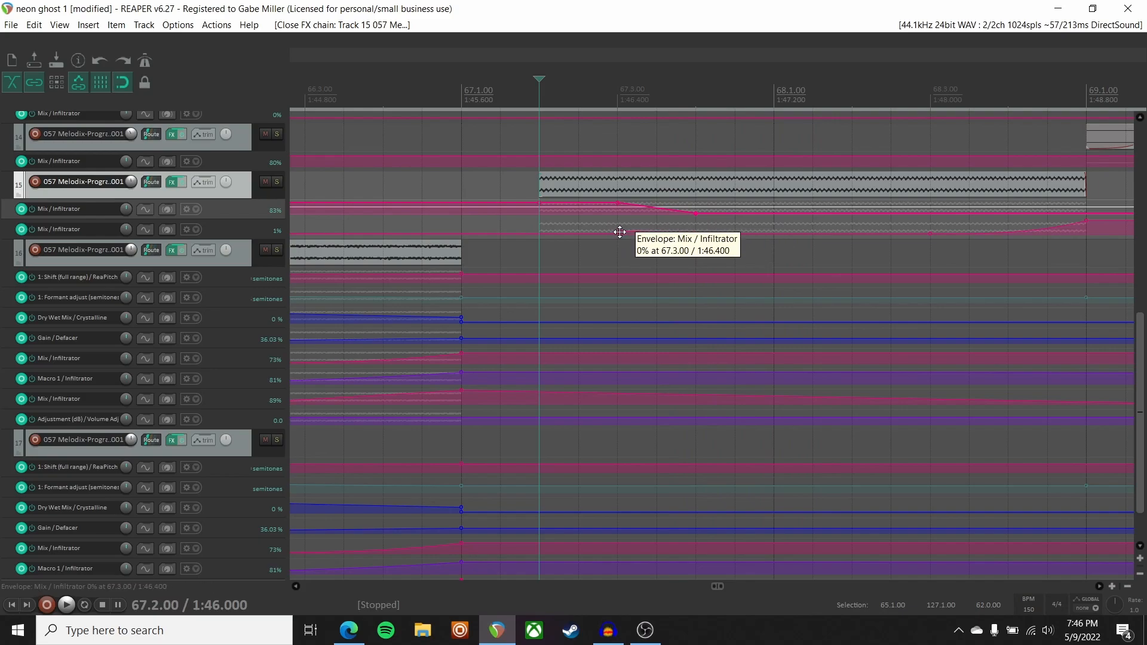
Examine the rise of track 15's second Mix / Infiltrator envelope before 69.1.00 and play that passage from 68.3.00.
scroll(906, 240, right, 3)
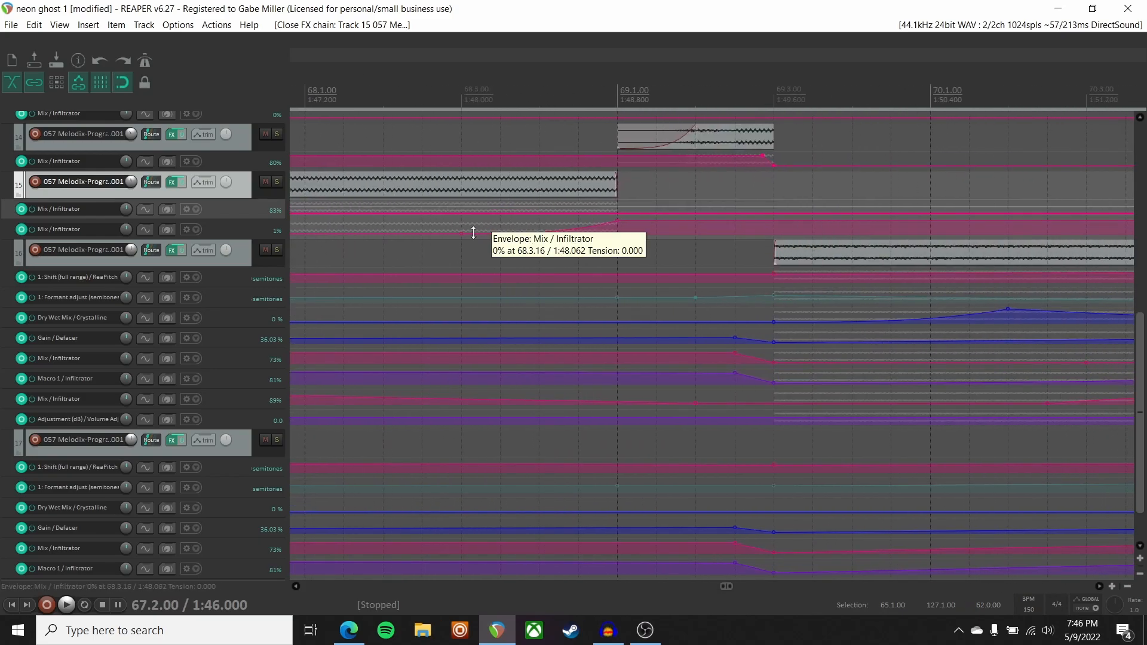
scroll(471, 90, left, 2)
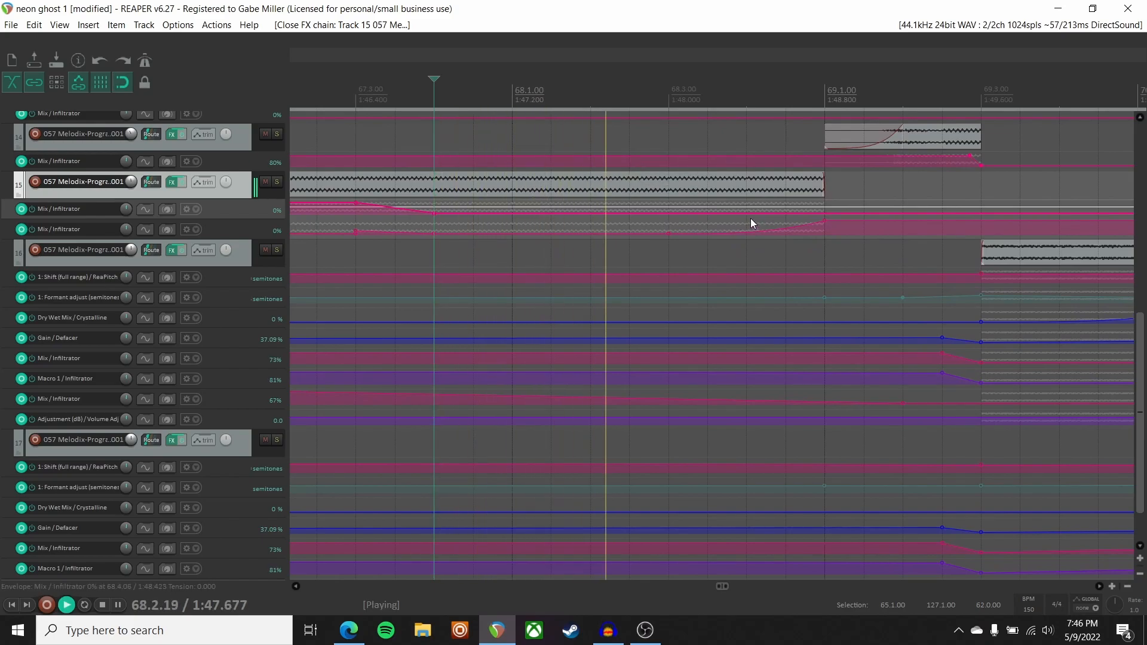
scroll(749, 216, right, 1)
key(space)
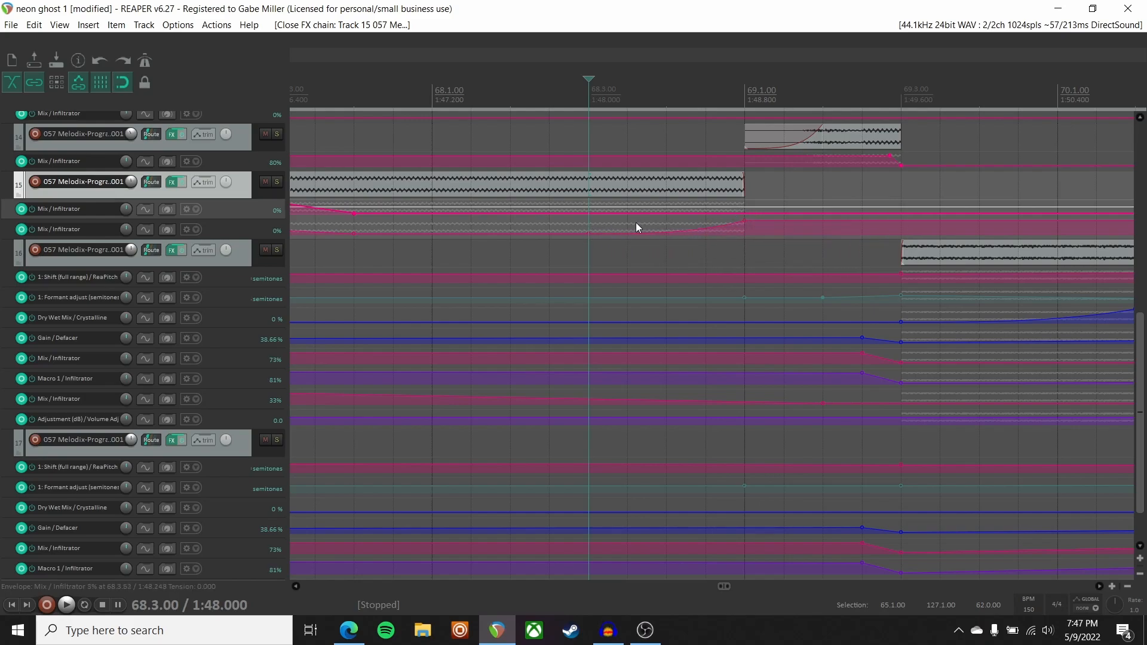
key(space)
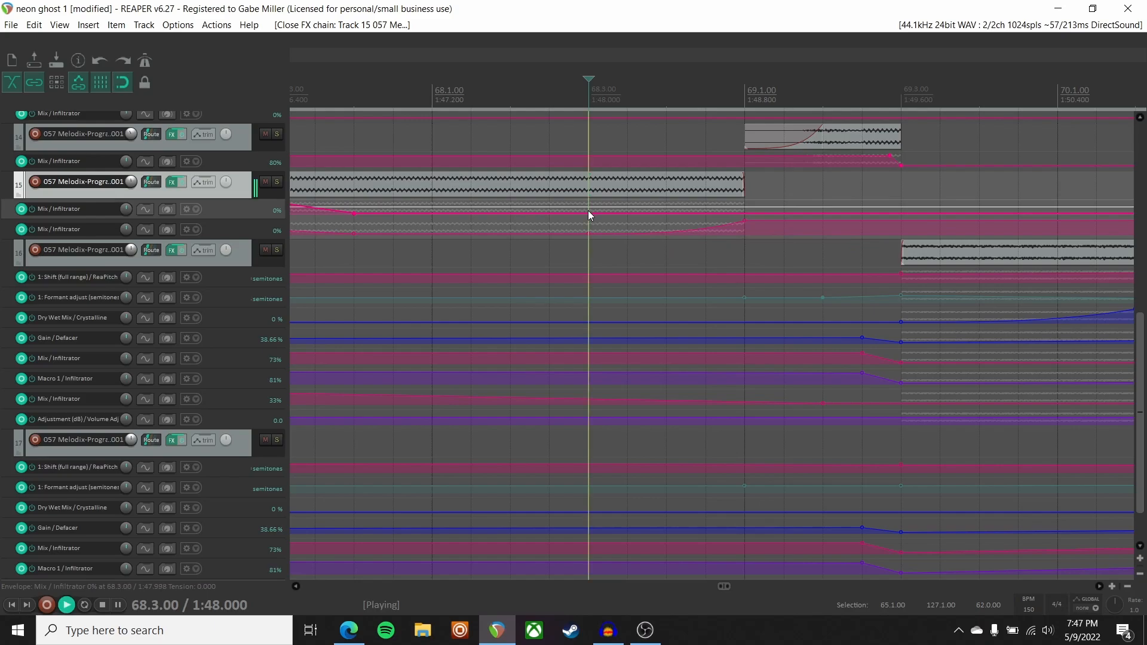
key(space)
Select the Bass folder and examine its Volume Adjustment envelope against the drum hits from 65.1.00.
scroll(587, 210, down, 3)
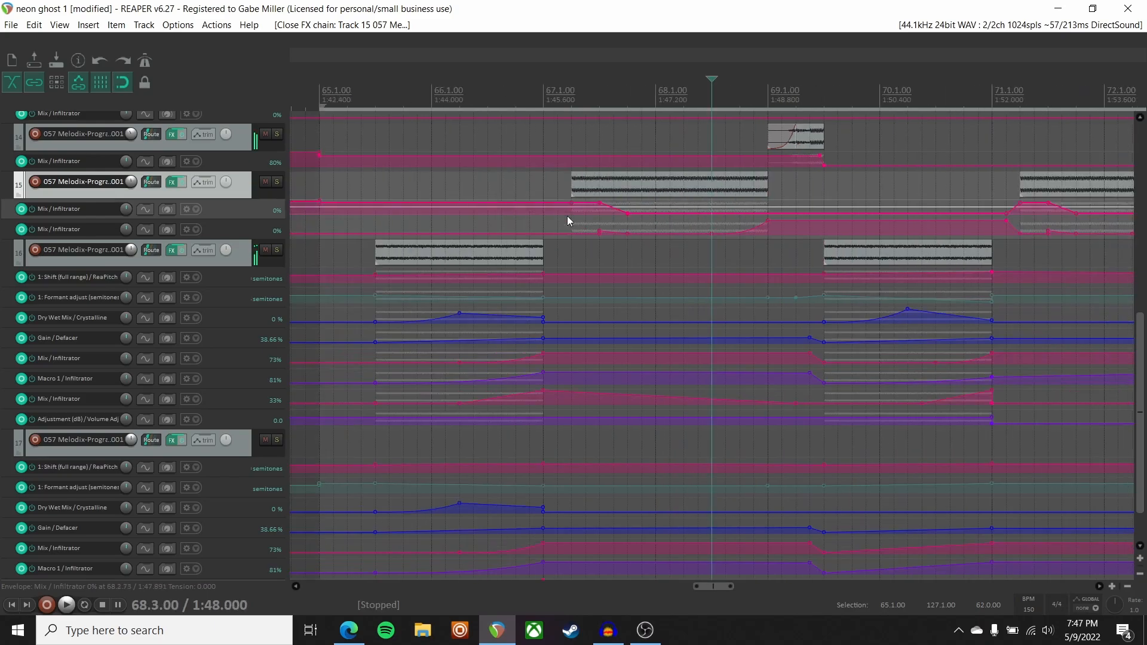
scroll(215, 284, up, 10)
scroll(207, 274, left, 1)
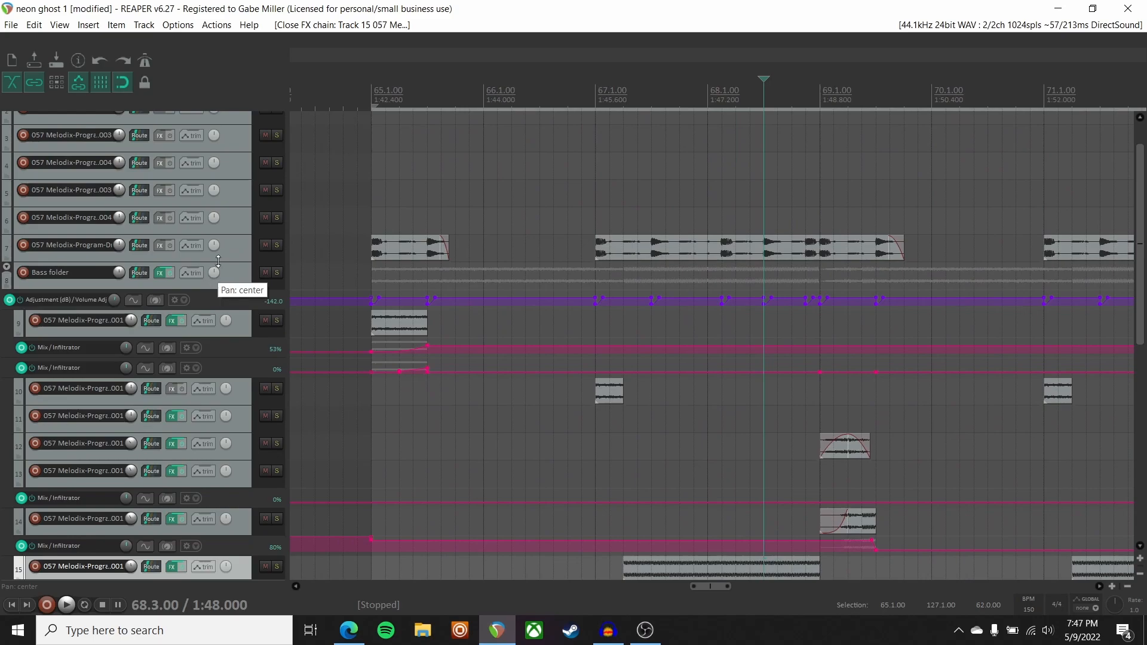
click(231, 277)
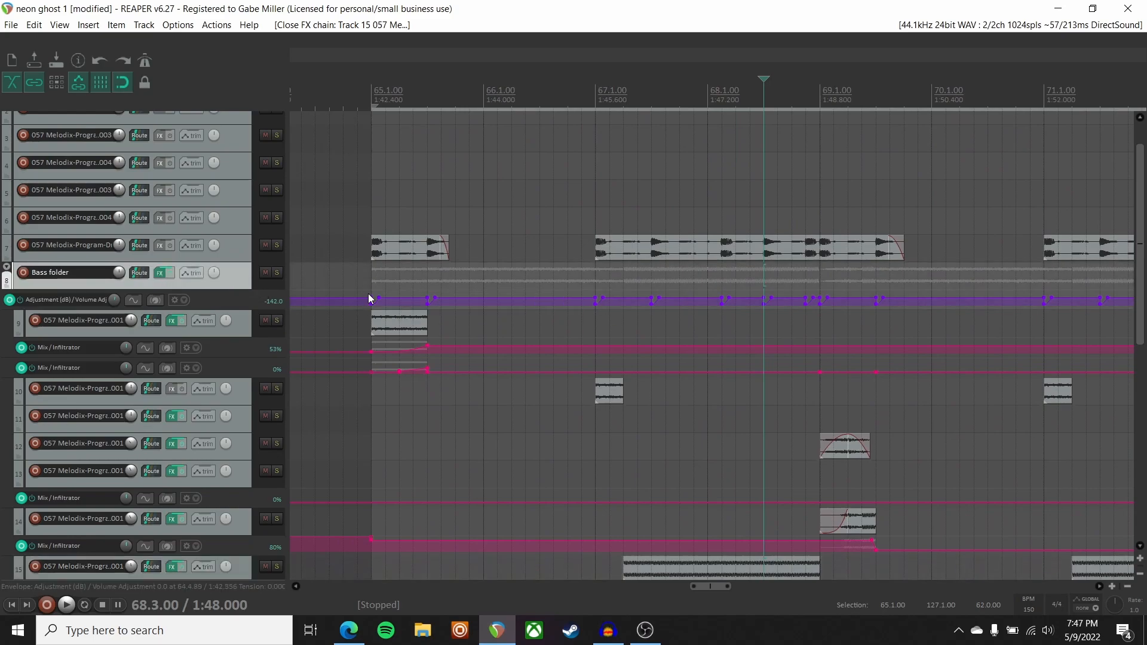
click(371, 94)
scroll(455, 295, up, 3)
drag(695, 276, 743, 310)
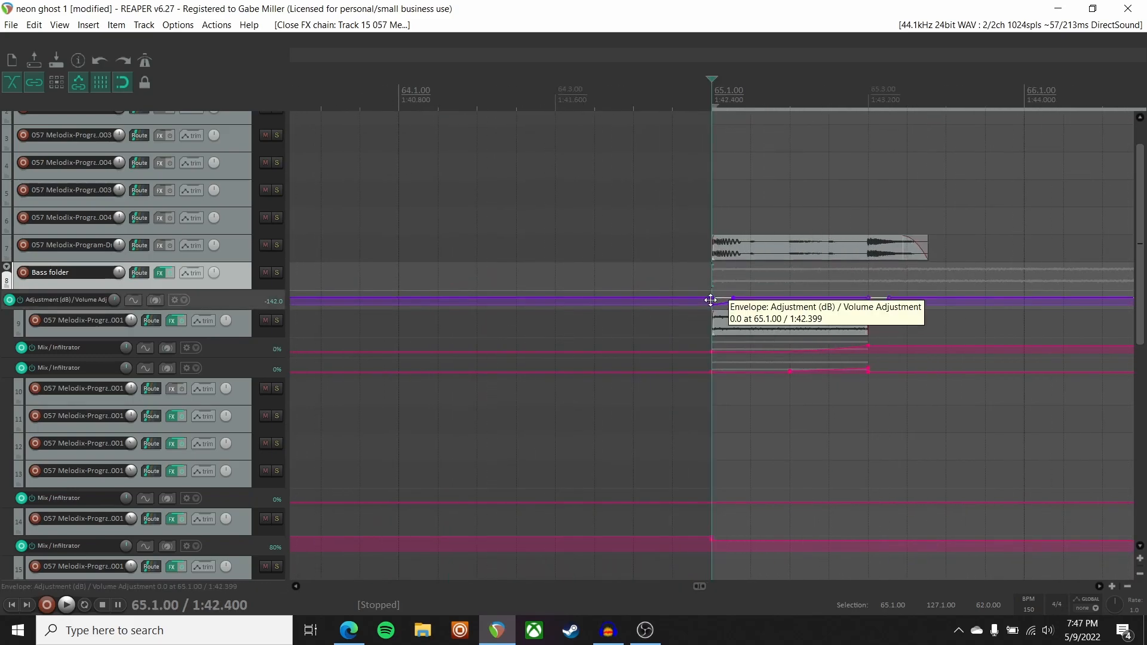
Move along the arrangement to track 13's clip and play it from 77.1.00.
scroll(812, 262, down, 5)
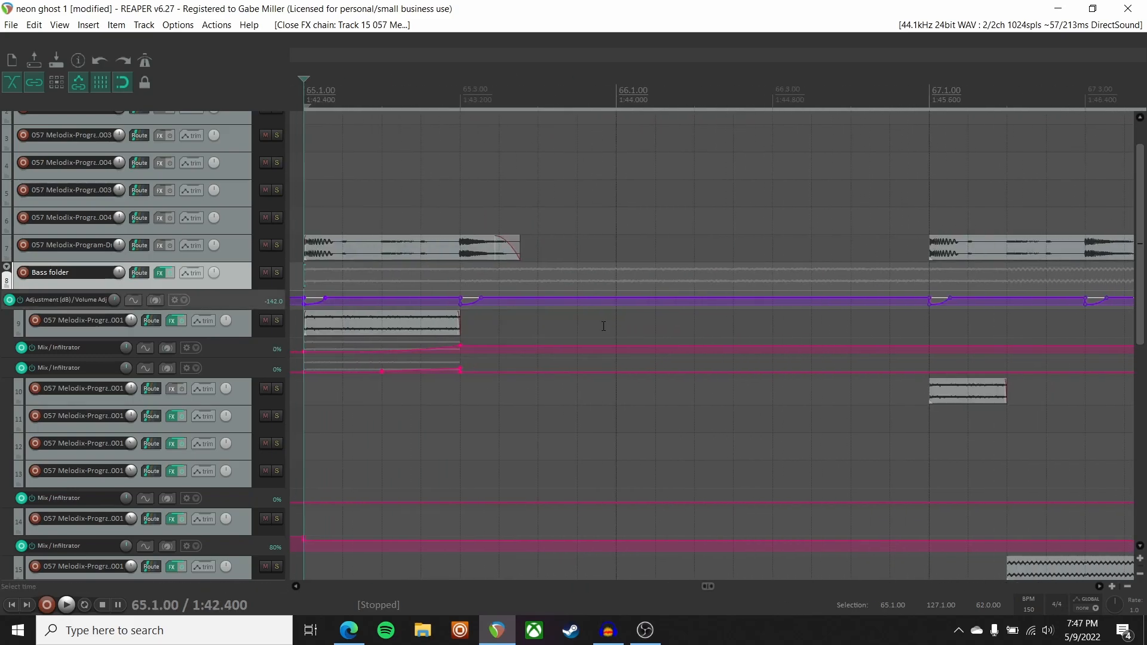
scroll(599, 329, right, 5)
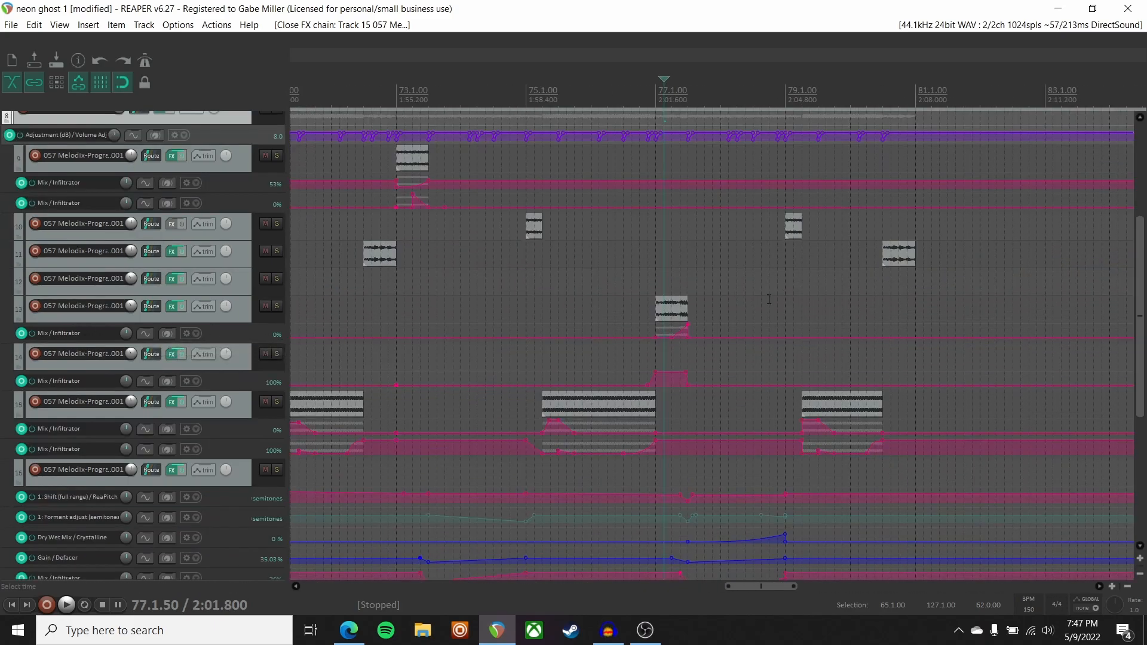
scroll(769, 298, up, 4)
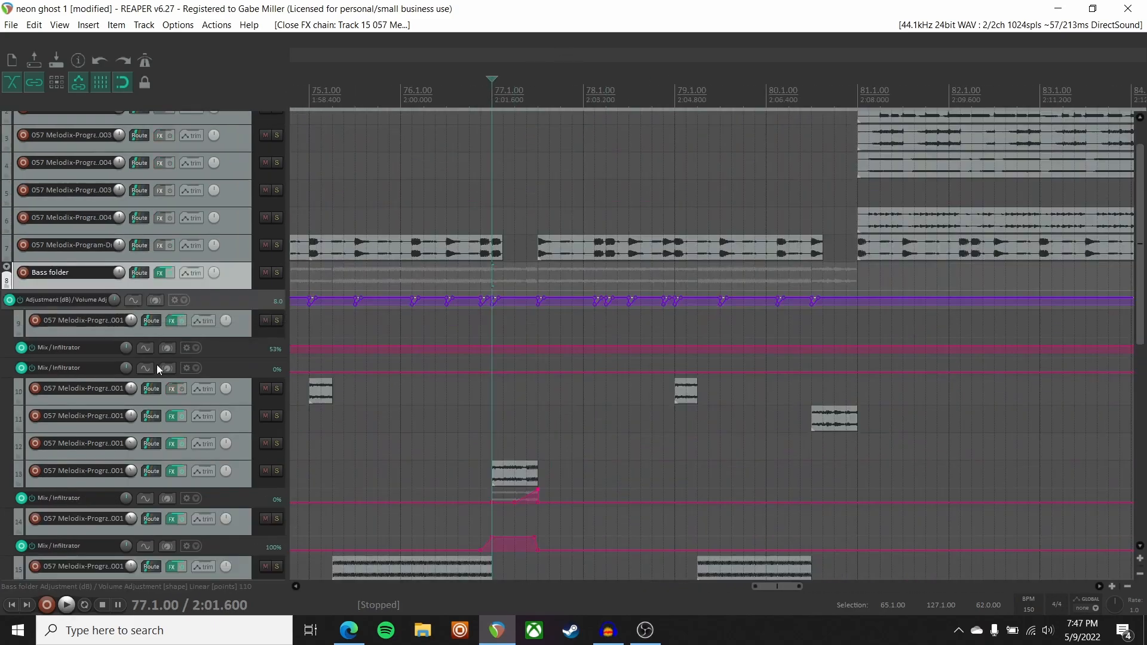
scroll(156, 368, up, 1)
scroll(160, 360, down, 5)
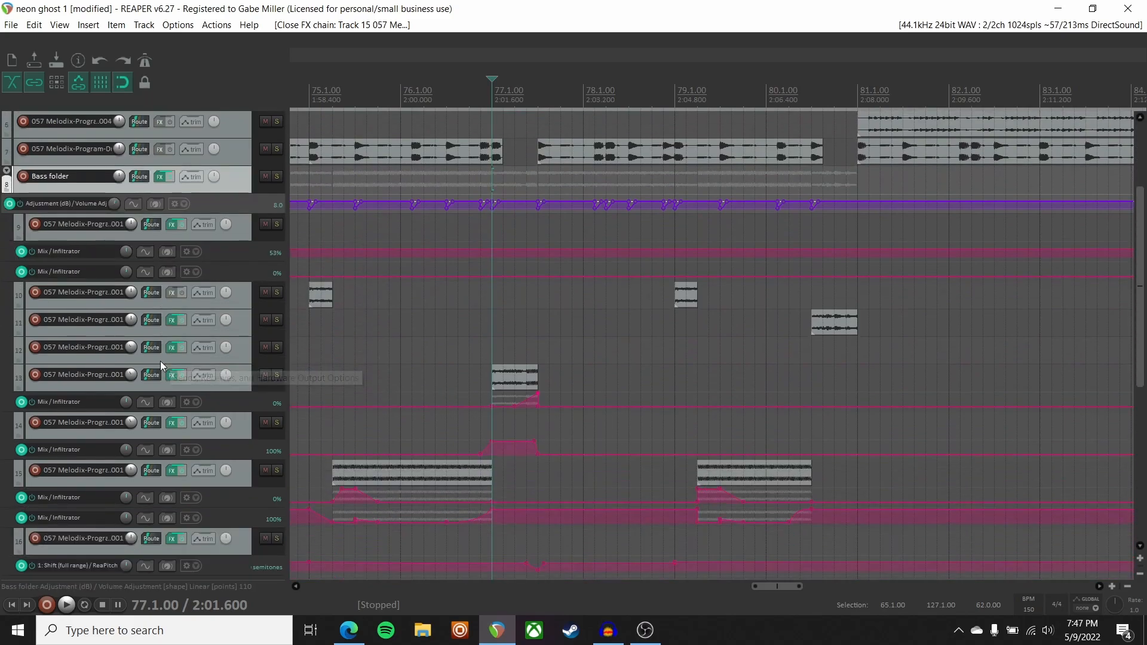
key(space)
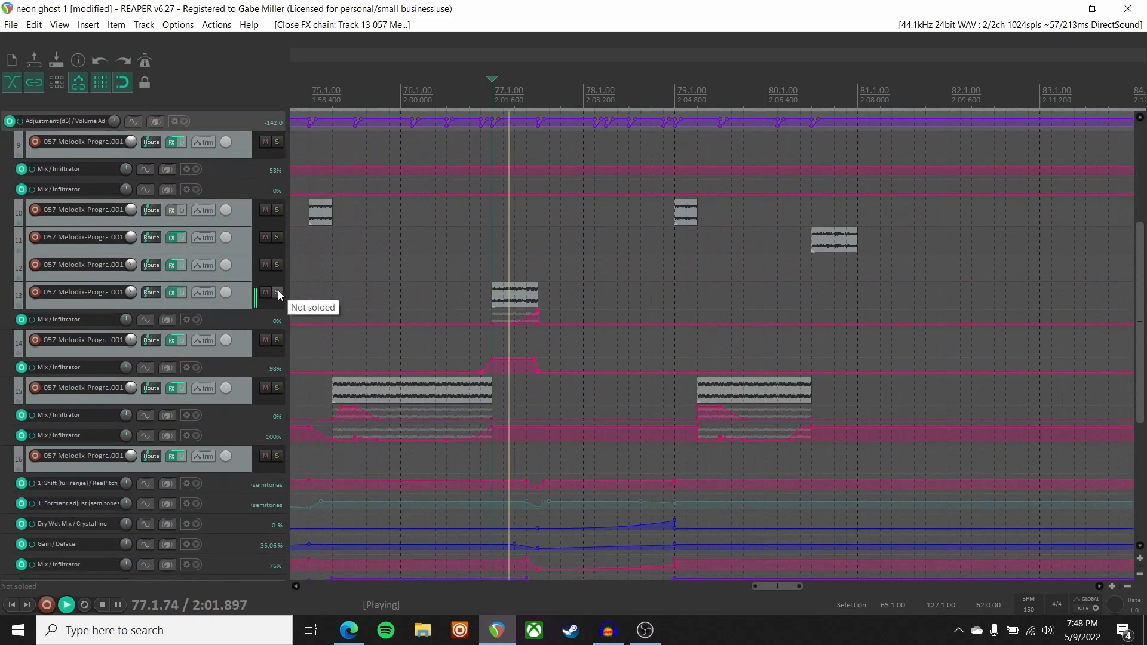
Stop playback, solo track 13 and inspect its In A Can and Neural Contrast Infiltrator effects, closing the effects window when done.
key(space)
click(278, 292)
click(171, 292)
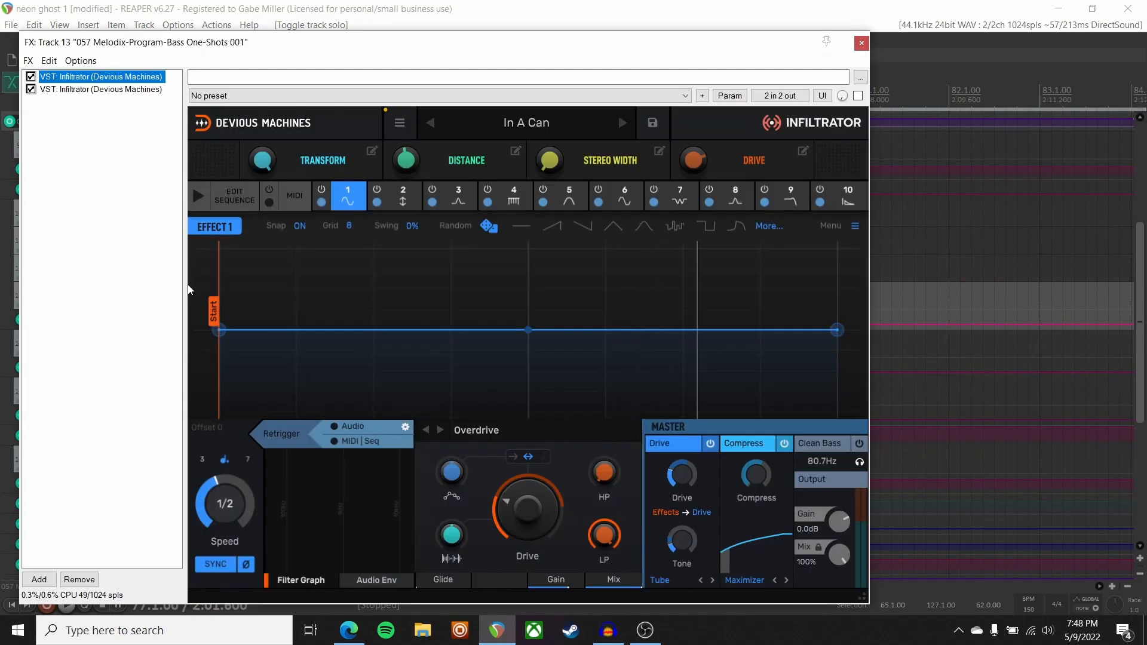
click(132, 89)
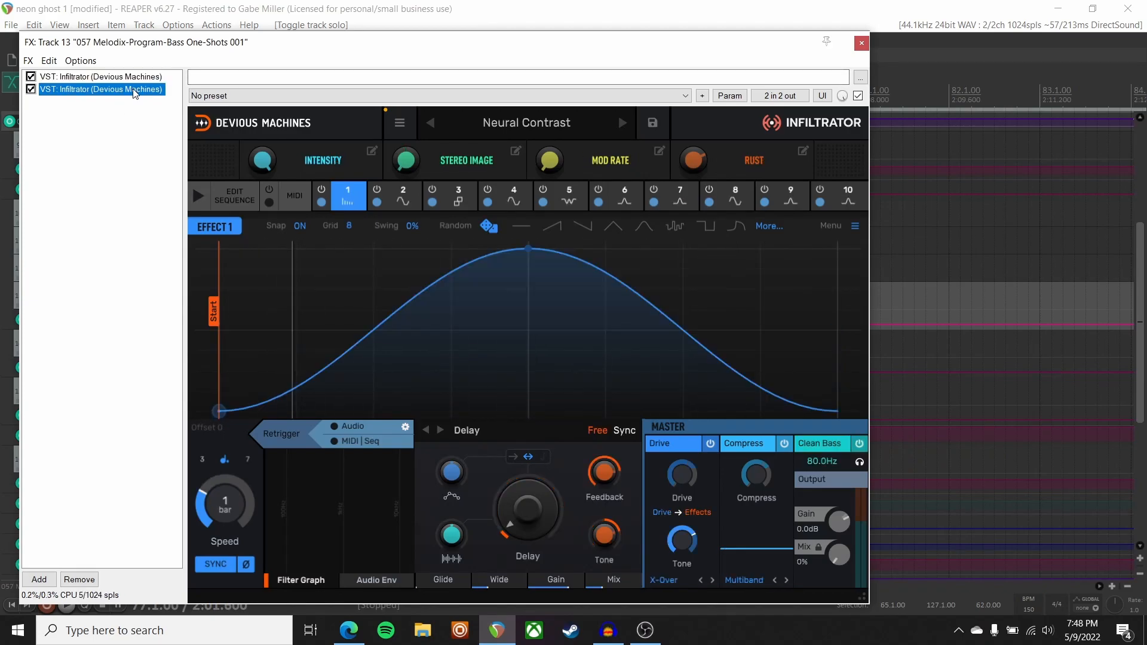
click(860, 43)
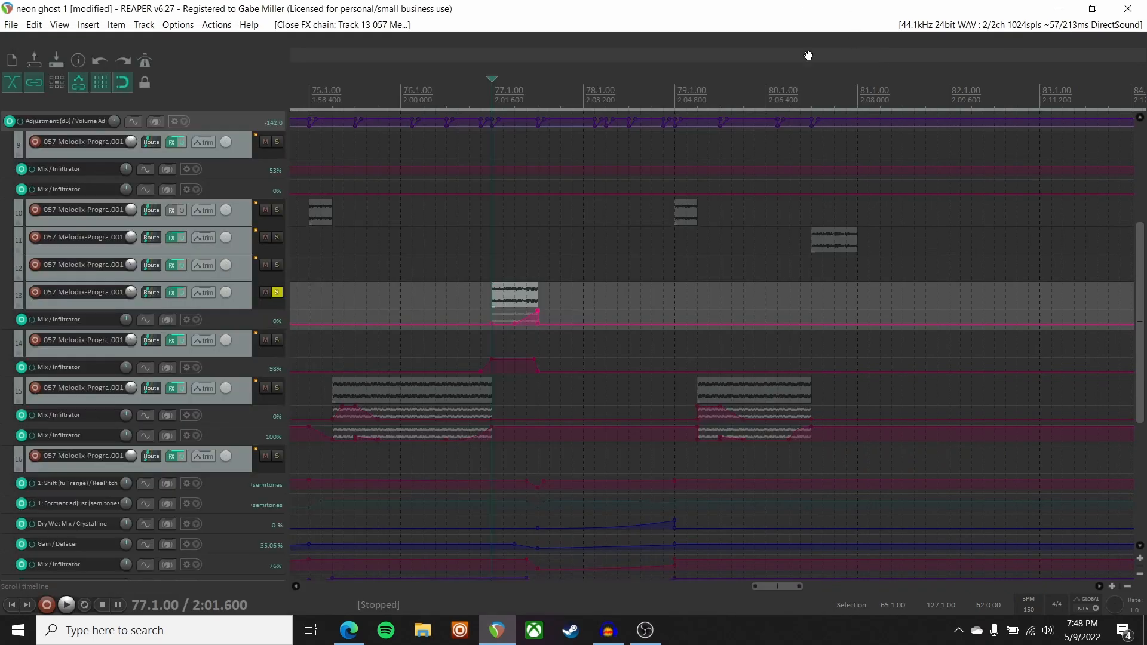
Unsolo track 13 and play the full bass passage from 77.1.00 while looking over the tracks below, then stop playback.
click(277, 292)
key(space)
scroll(134, 325, down, 4)
scroll(133, 324, down, 3)
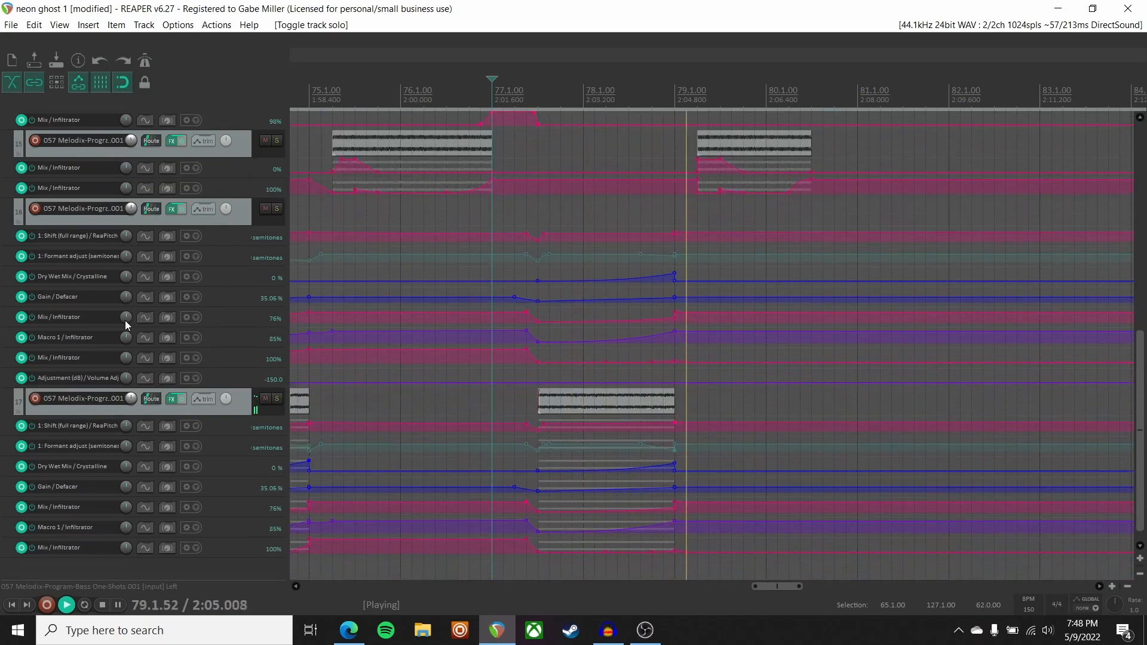
scroll(223, 293, up, 3)
scroll(223, 293, up, 2)
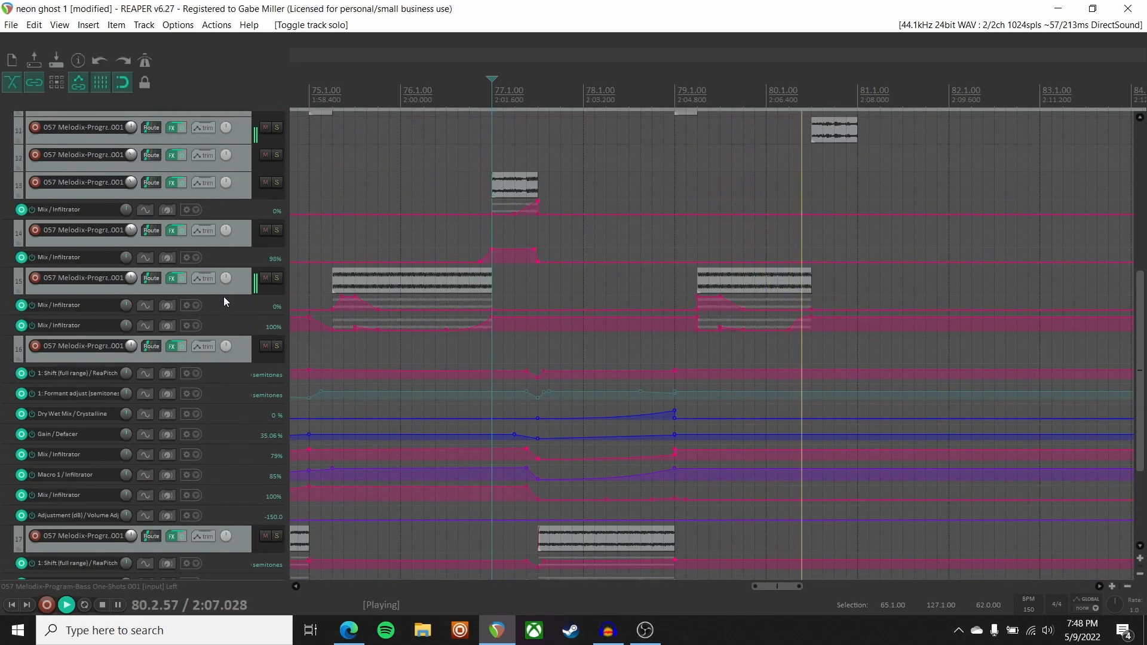
key(space)
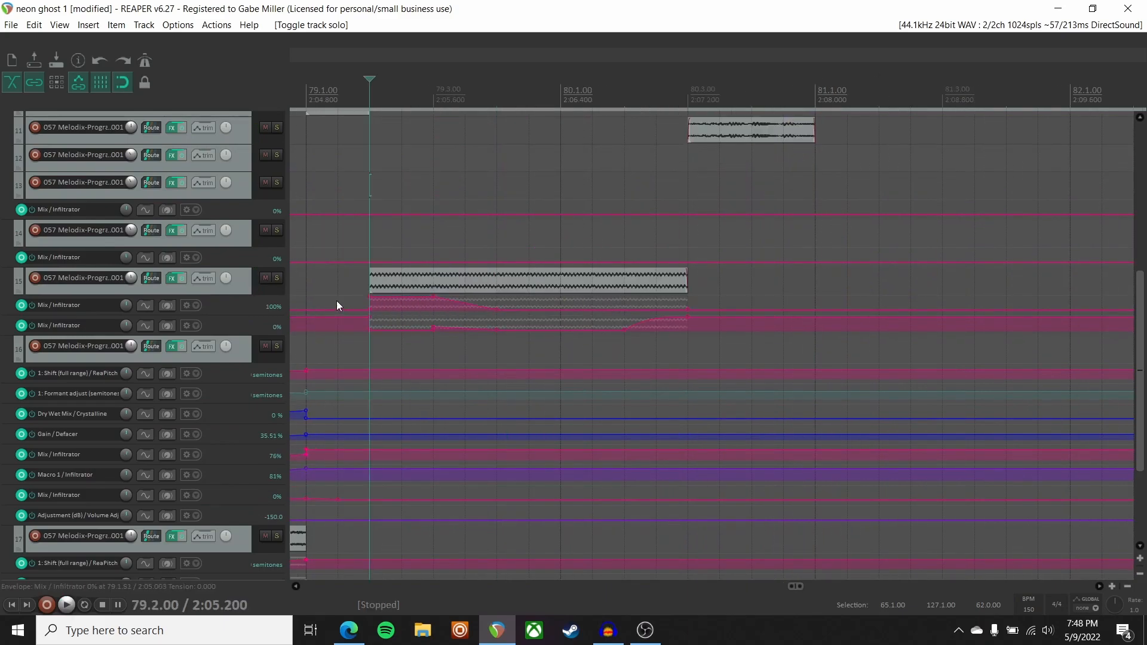
Play the bass from 79.2.00, then briefly solo track 15 to examine its second Mix / Infiltrator envelope after 80.1.00.
key(space)
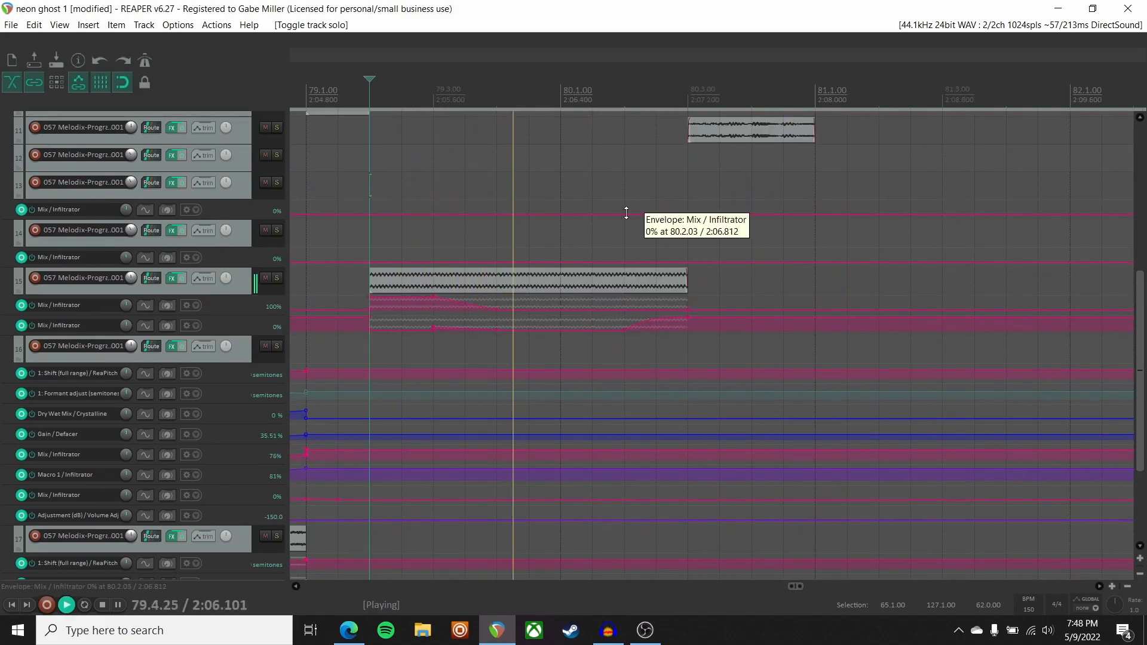
key(space)
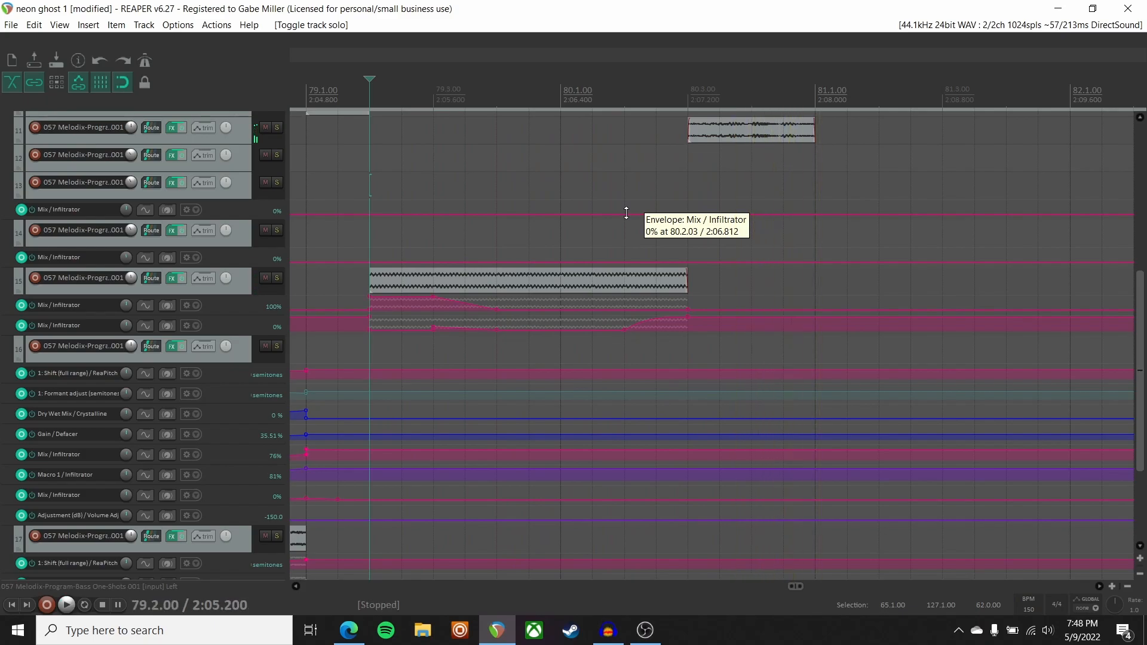
click(563, 91)
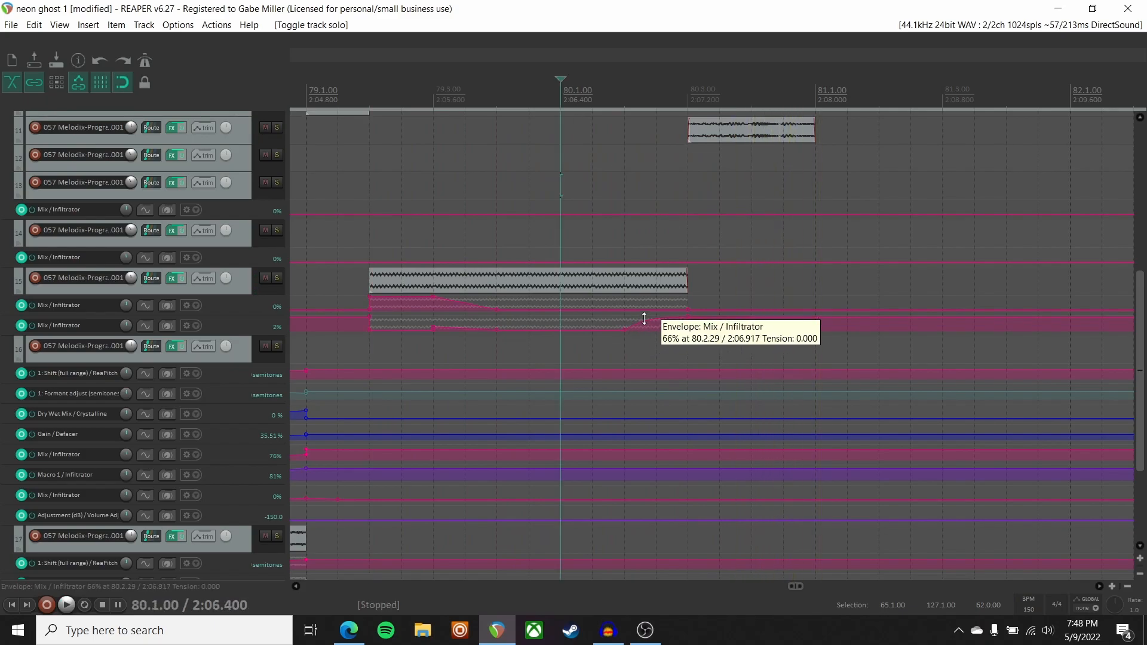
click(277, 278)
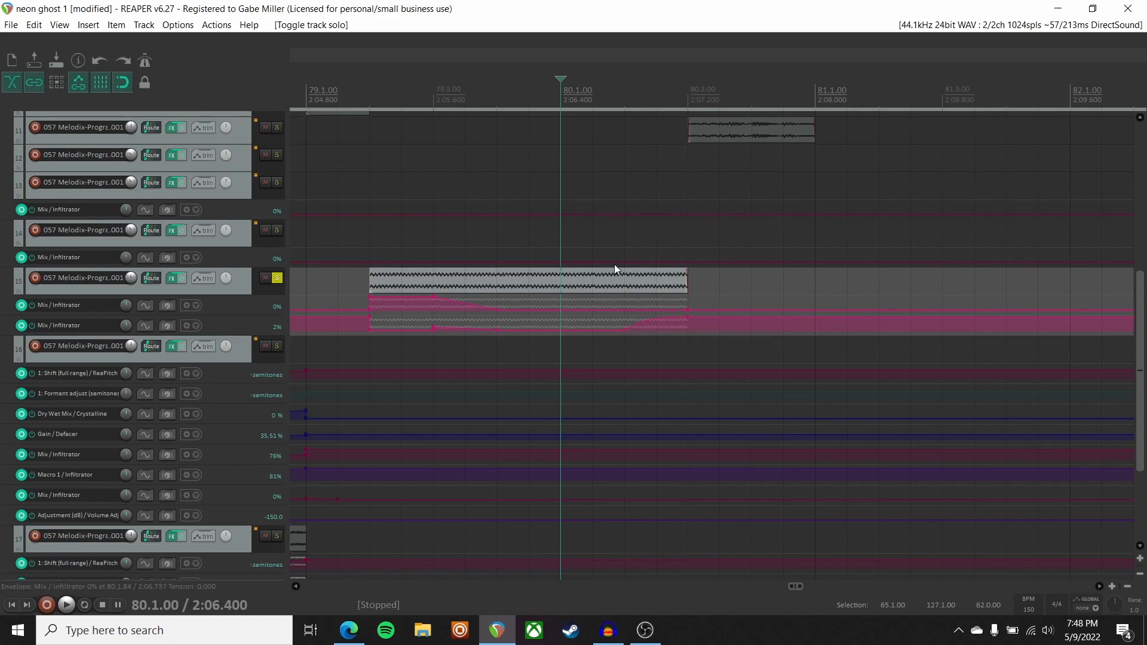
click(277, 278)
Solo track 11 and inspect effects 1 to 4 of its Infiltrator's Fireworks preset, then close the effects window.
scroll(198, 337, up, 3)
click(277, 209)
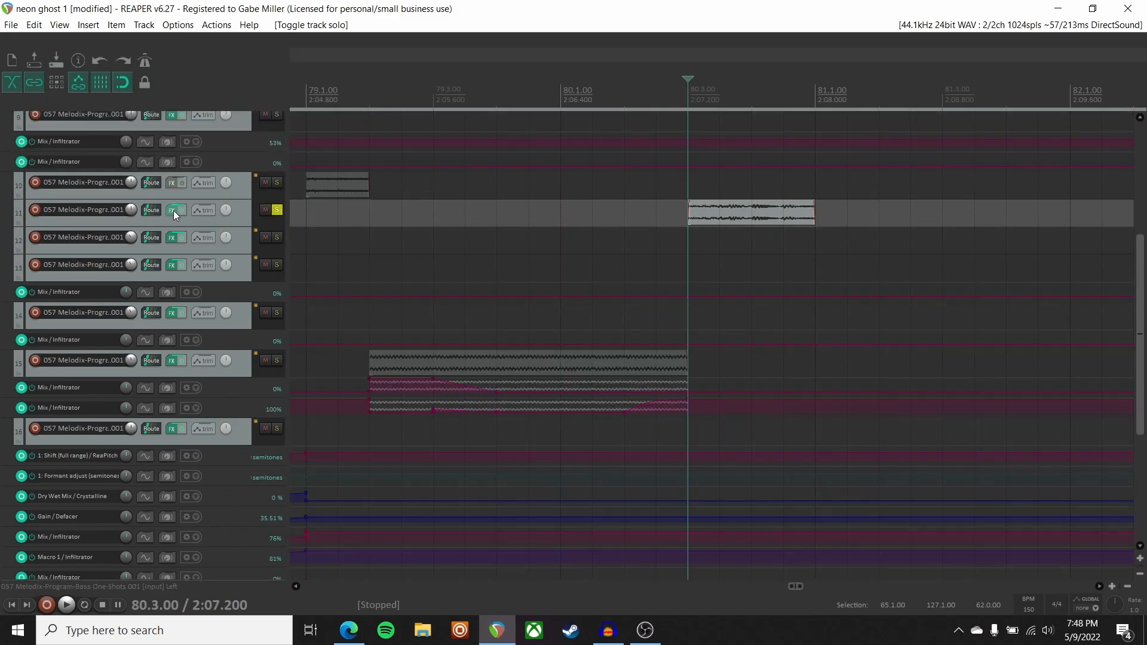
click(172, 210)
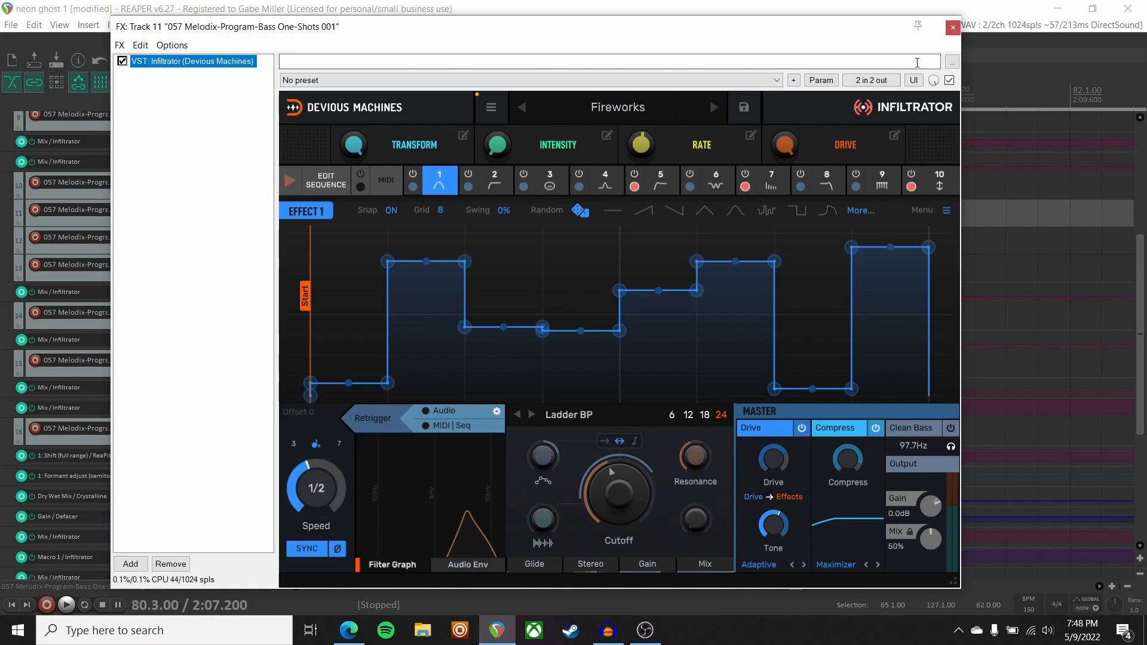
click(499, 182)
click(550, 181)
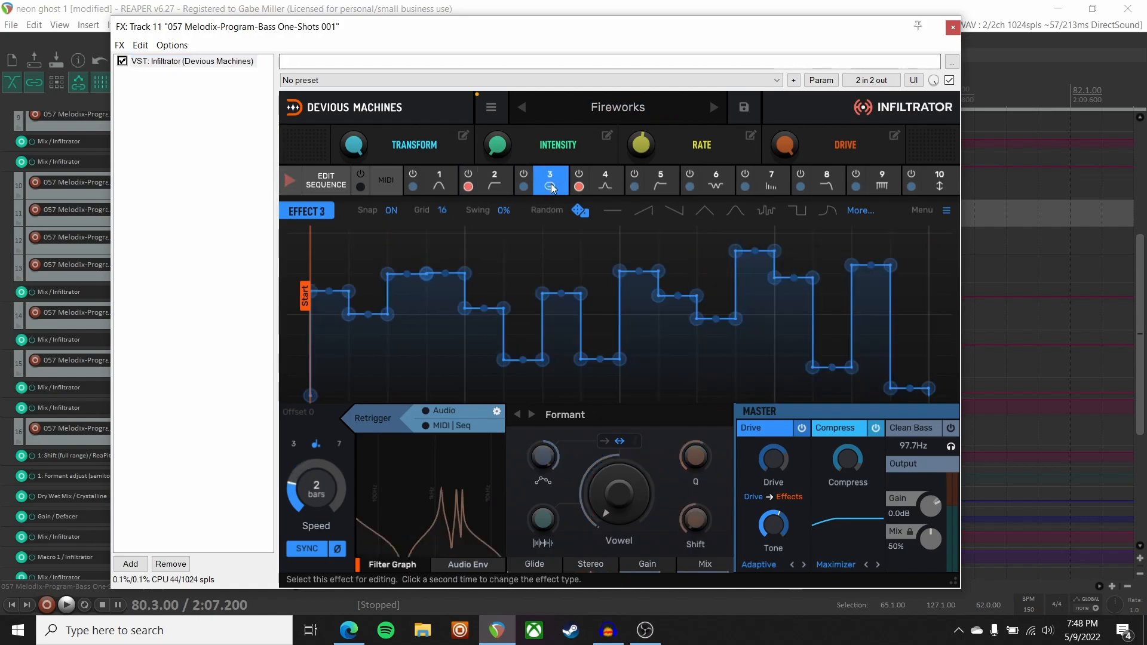
click(608, 178)
click(442, 182)
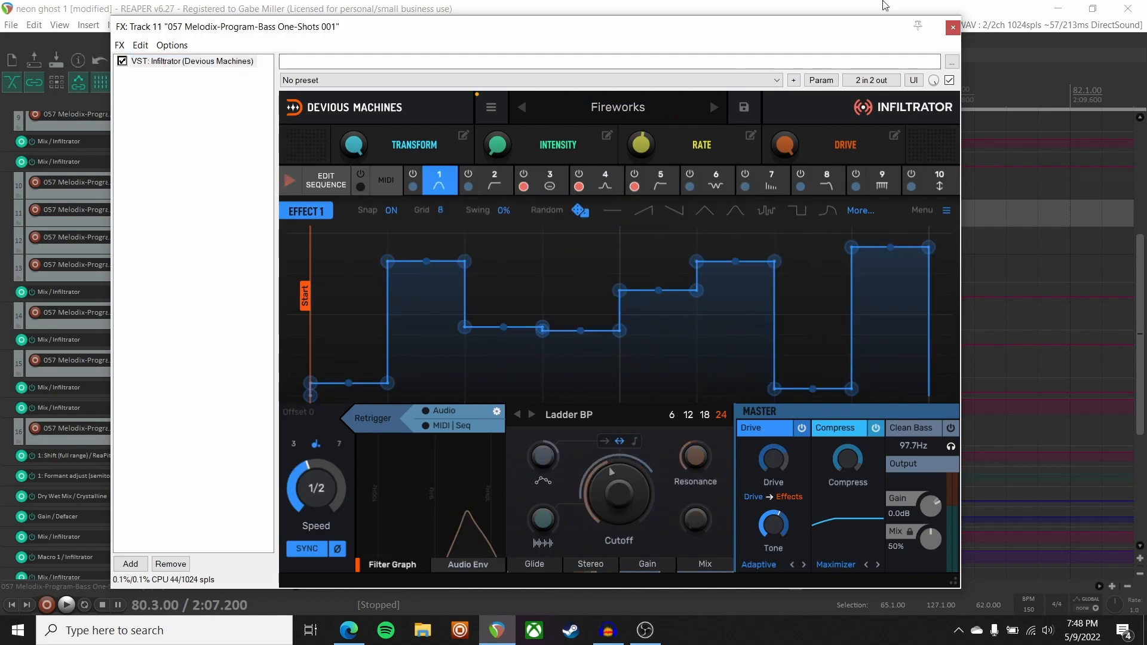
click(952, 27)
Compare track 11's clip from 80.3.00 by playing it with its effects on, bypassed and on again.
key(space)
key(space)
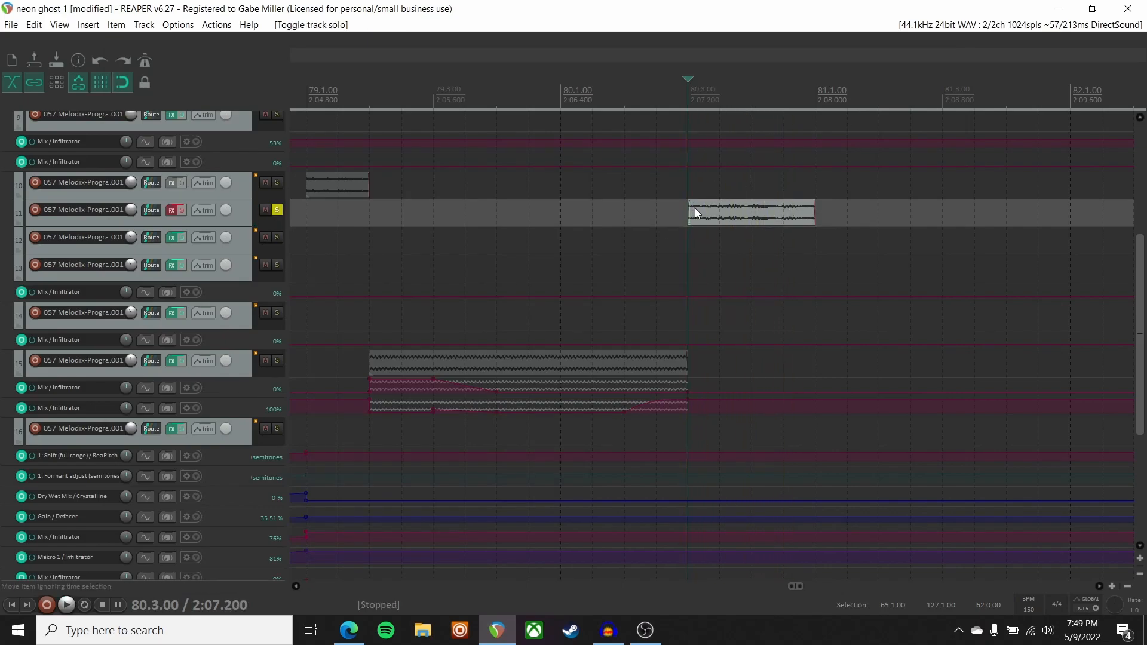
key(space)
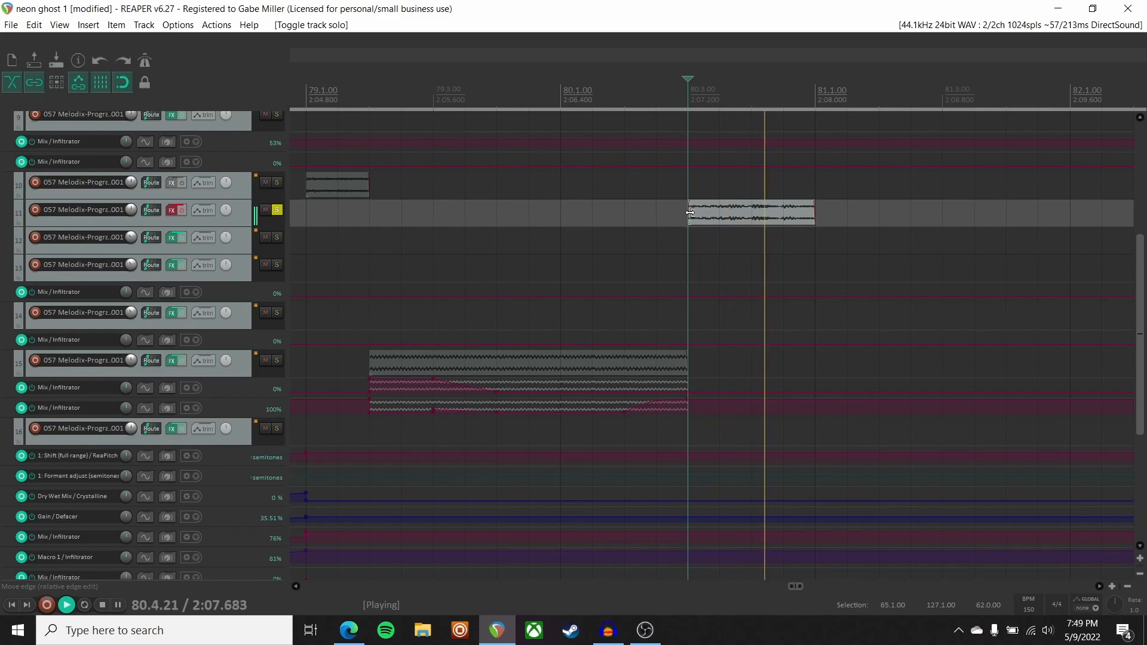
key(space)
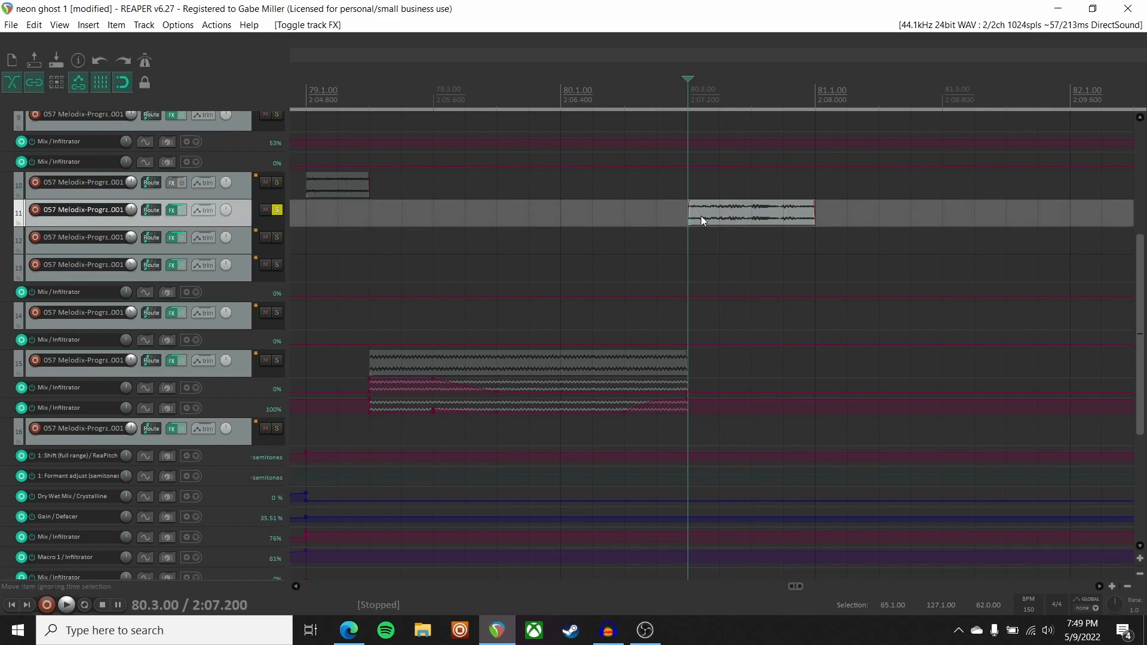
key(space)
key(space)
Unsolo track 11 and play the transition from track 15's clip into track 11's clip, starting at 80.2.00.
click(277, 211)
click(558, 93)
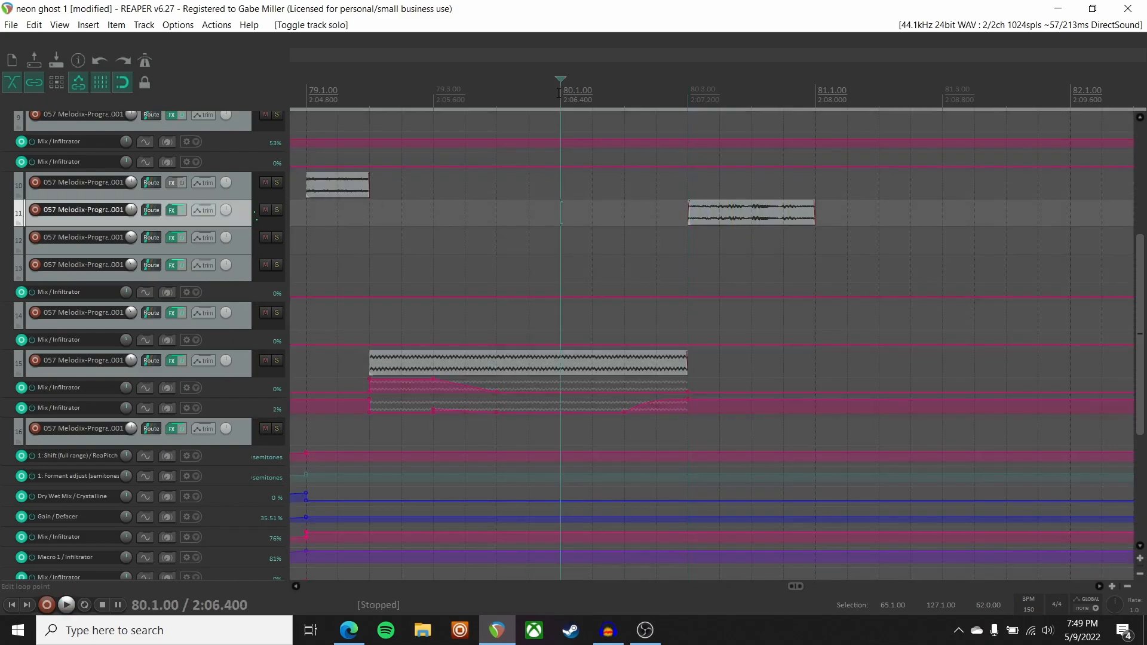
click(625, 91)
key(space)
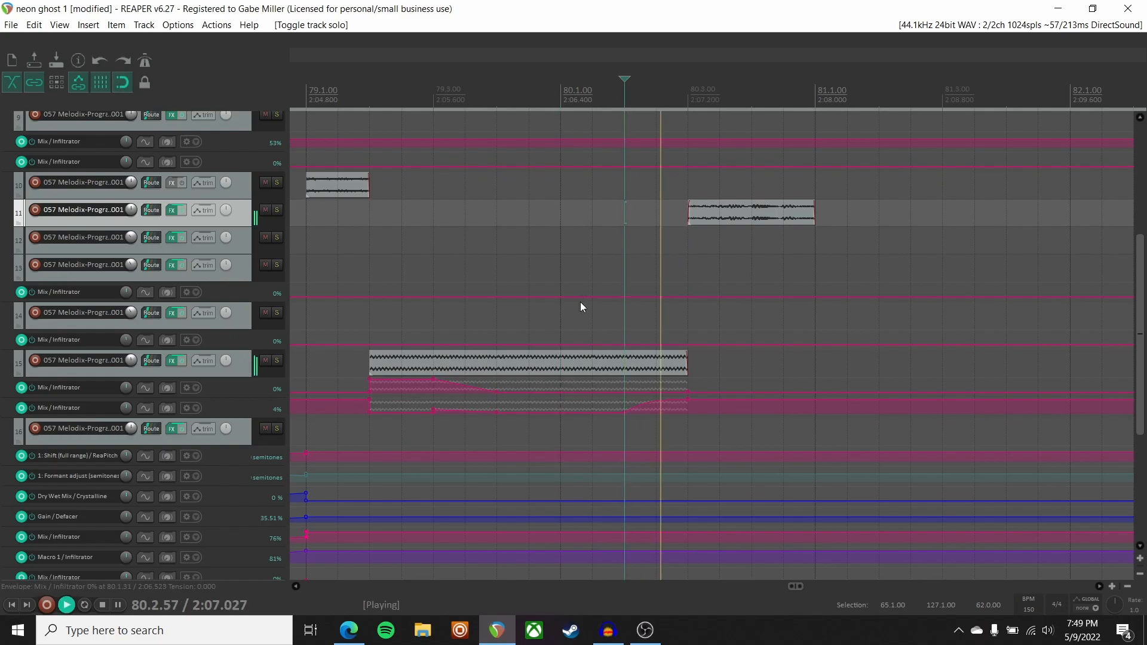
scroll(750, 289, down, 4)
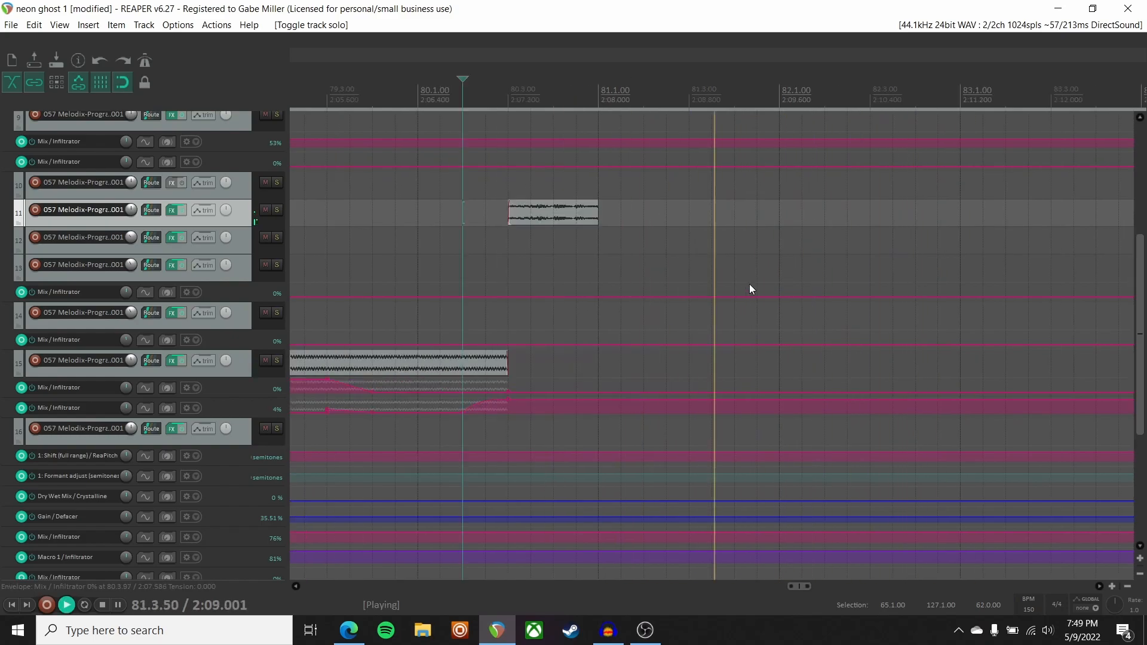
key(space)
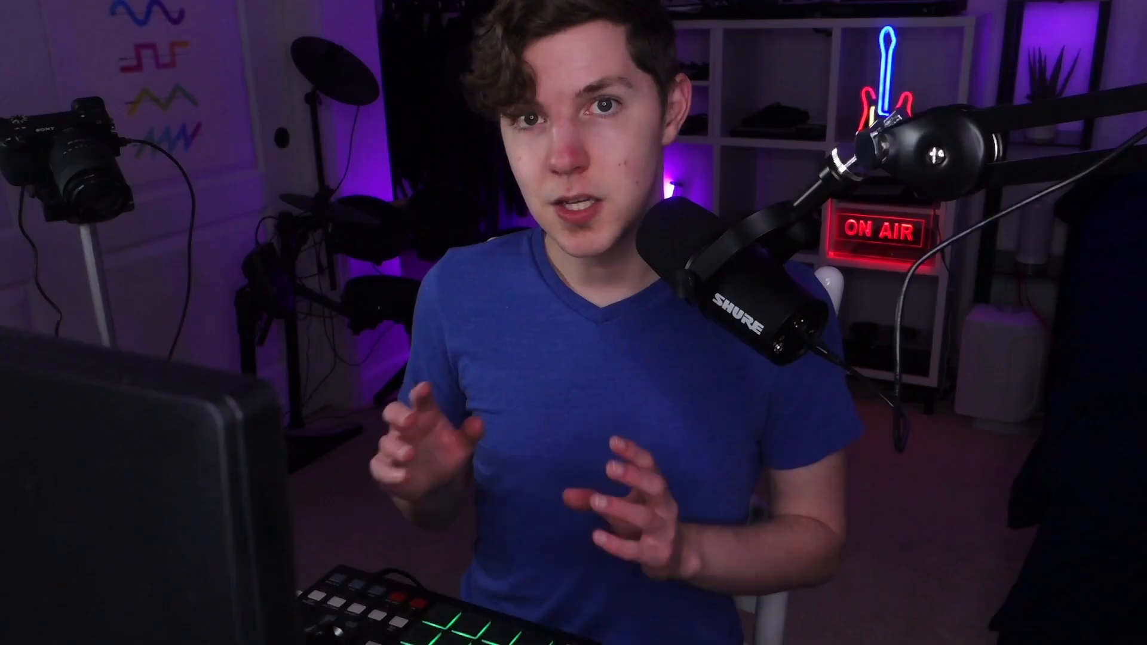